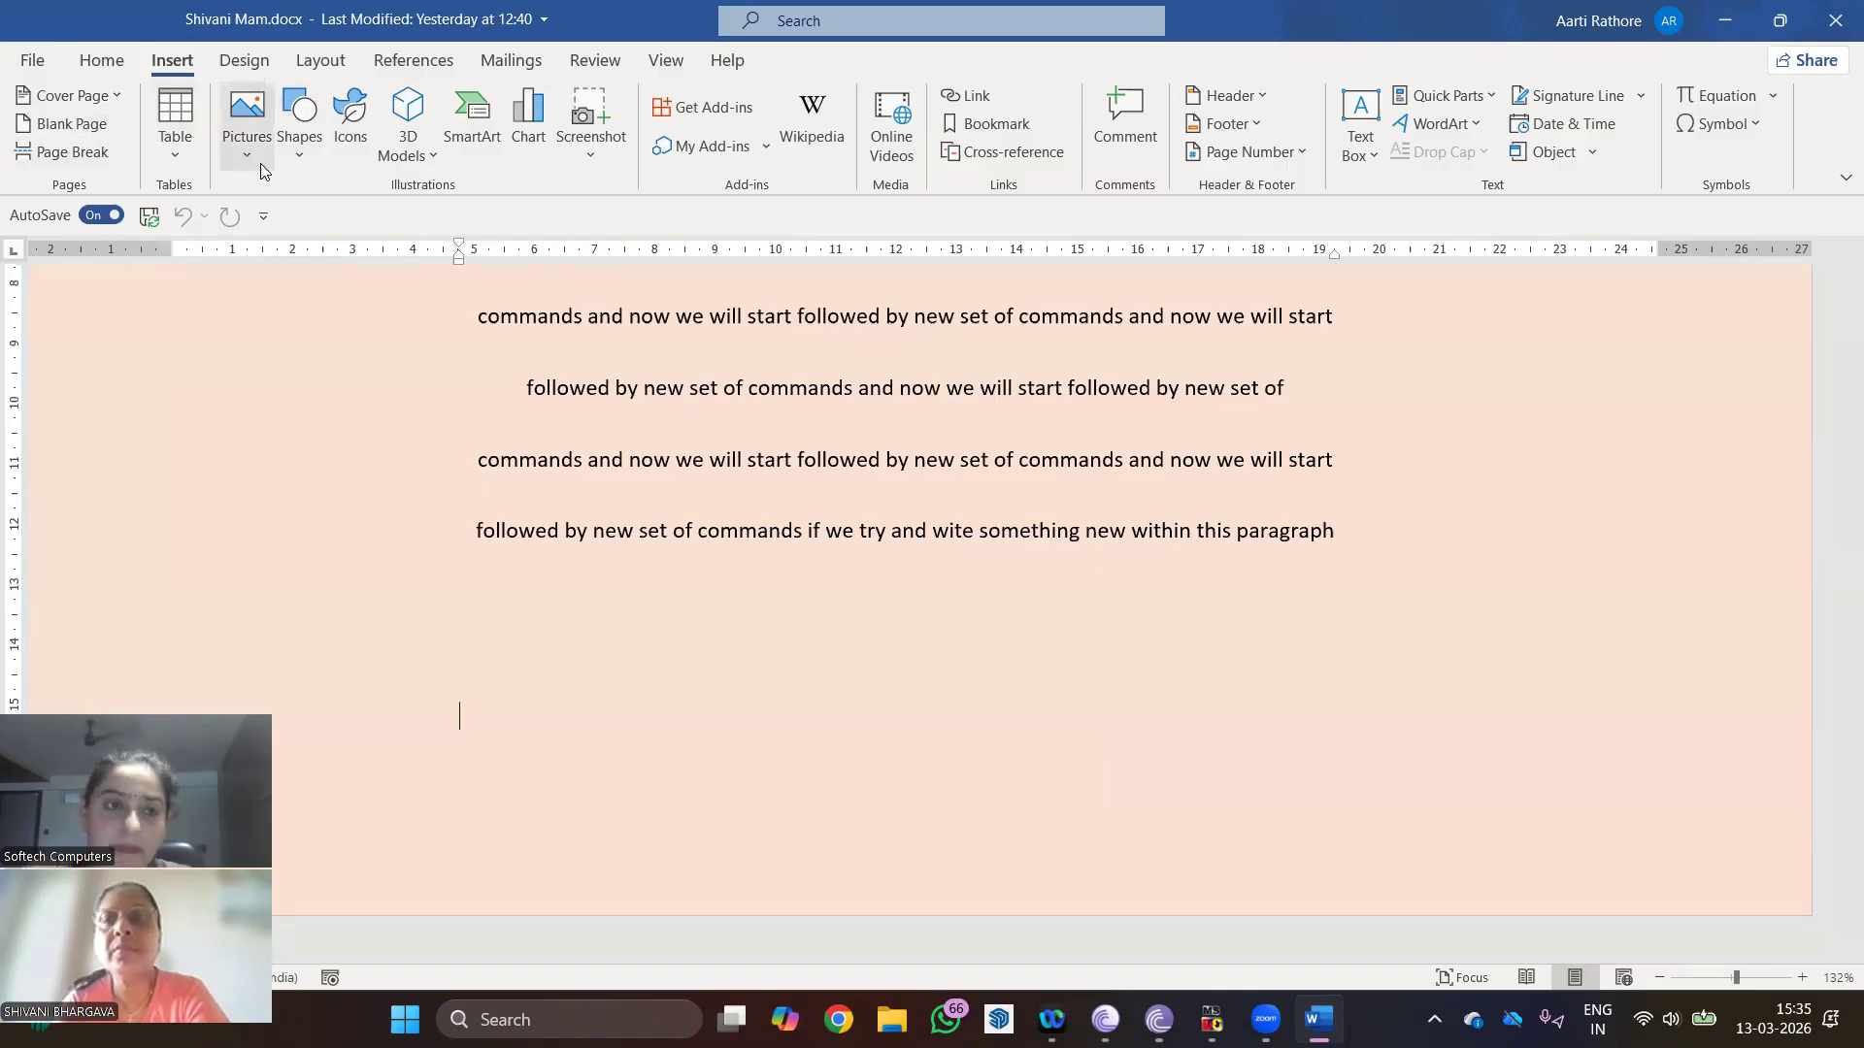
# Step: Insert an online picture from the Birds category, choosing the grey bird perched on a branch
pyautogui.click(260, 171)
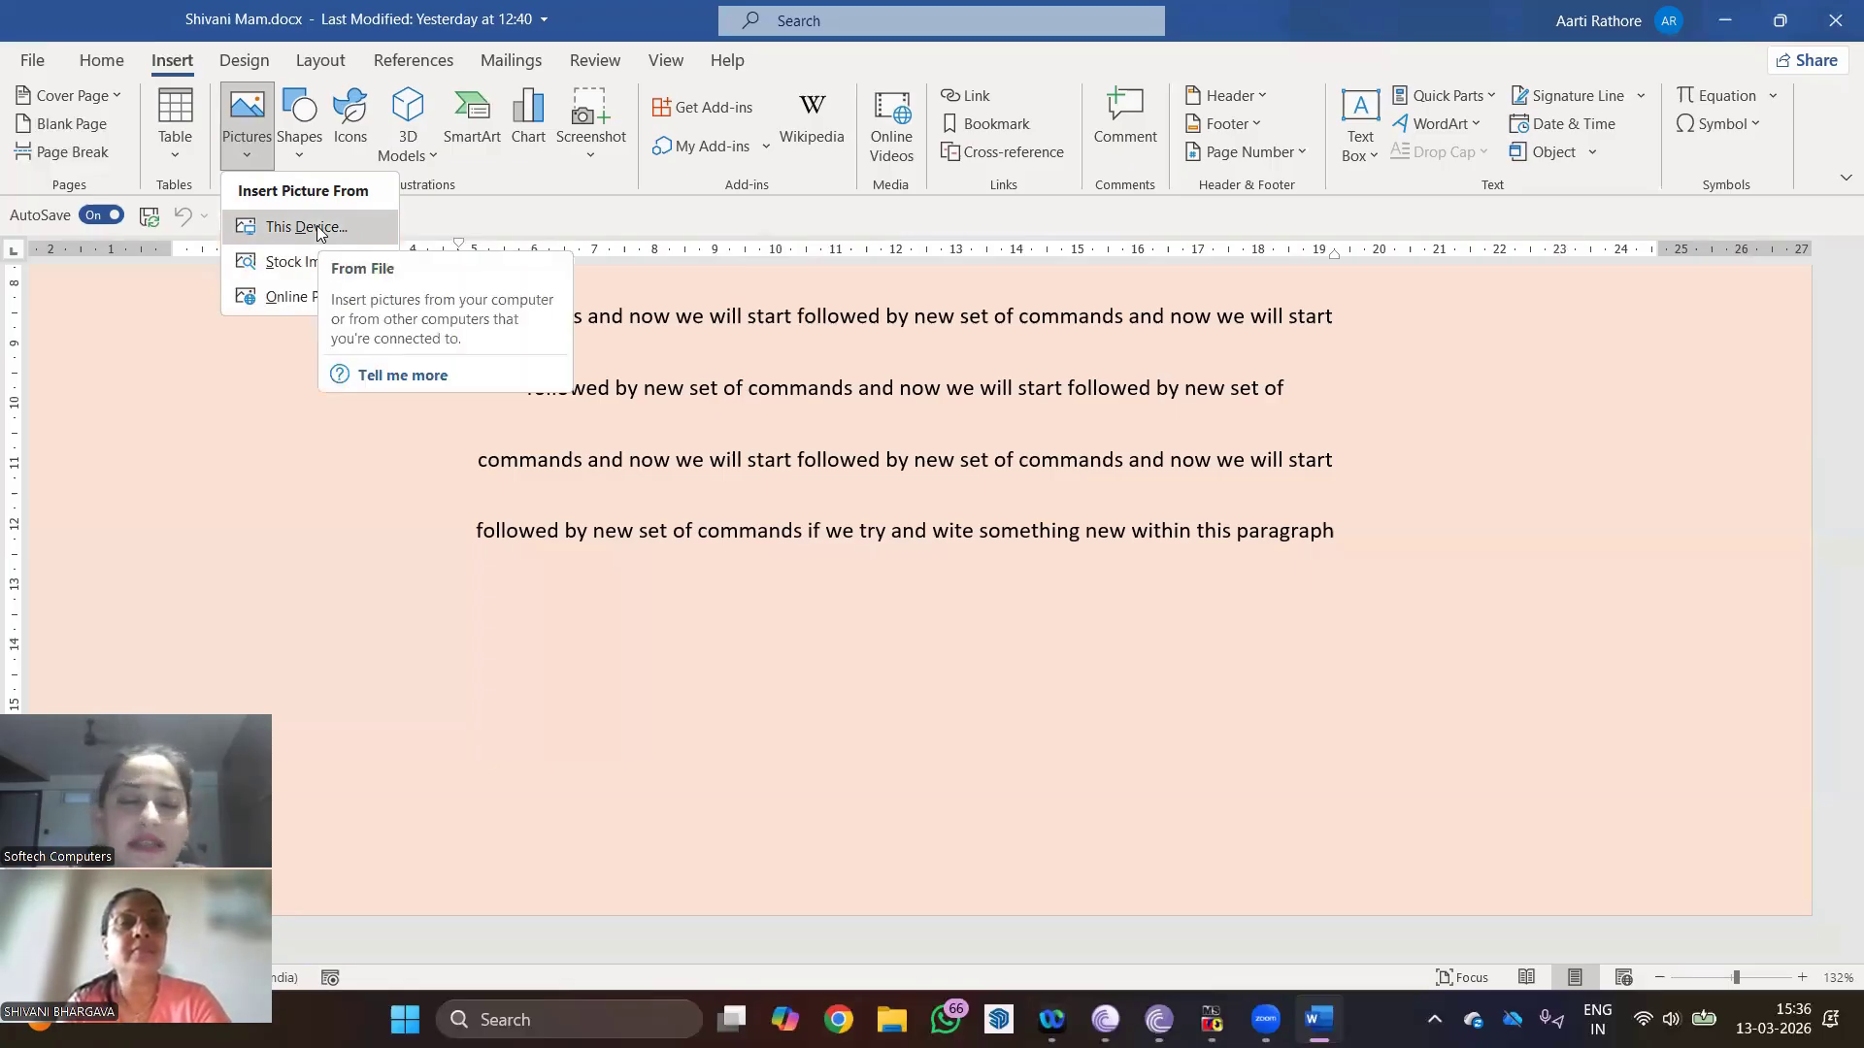
pyautogui.click(303, 297)
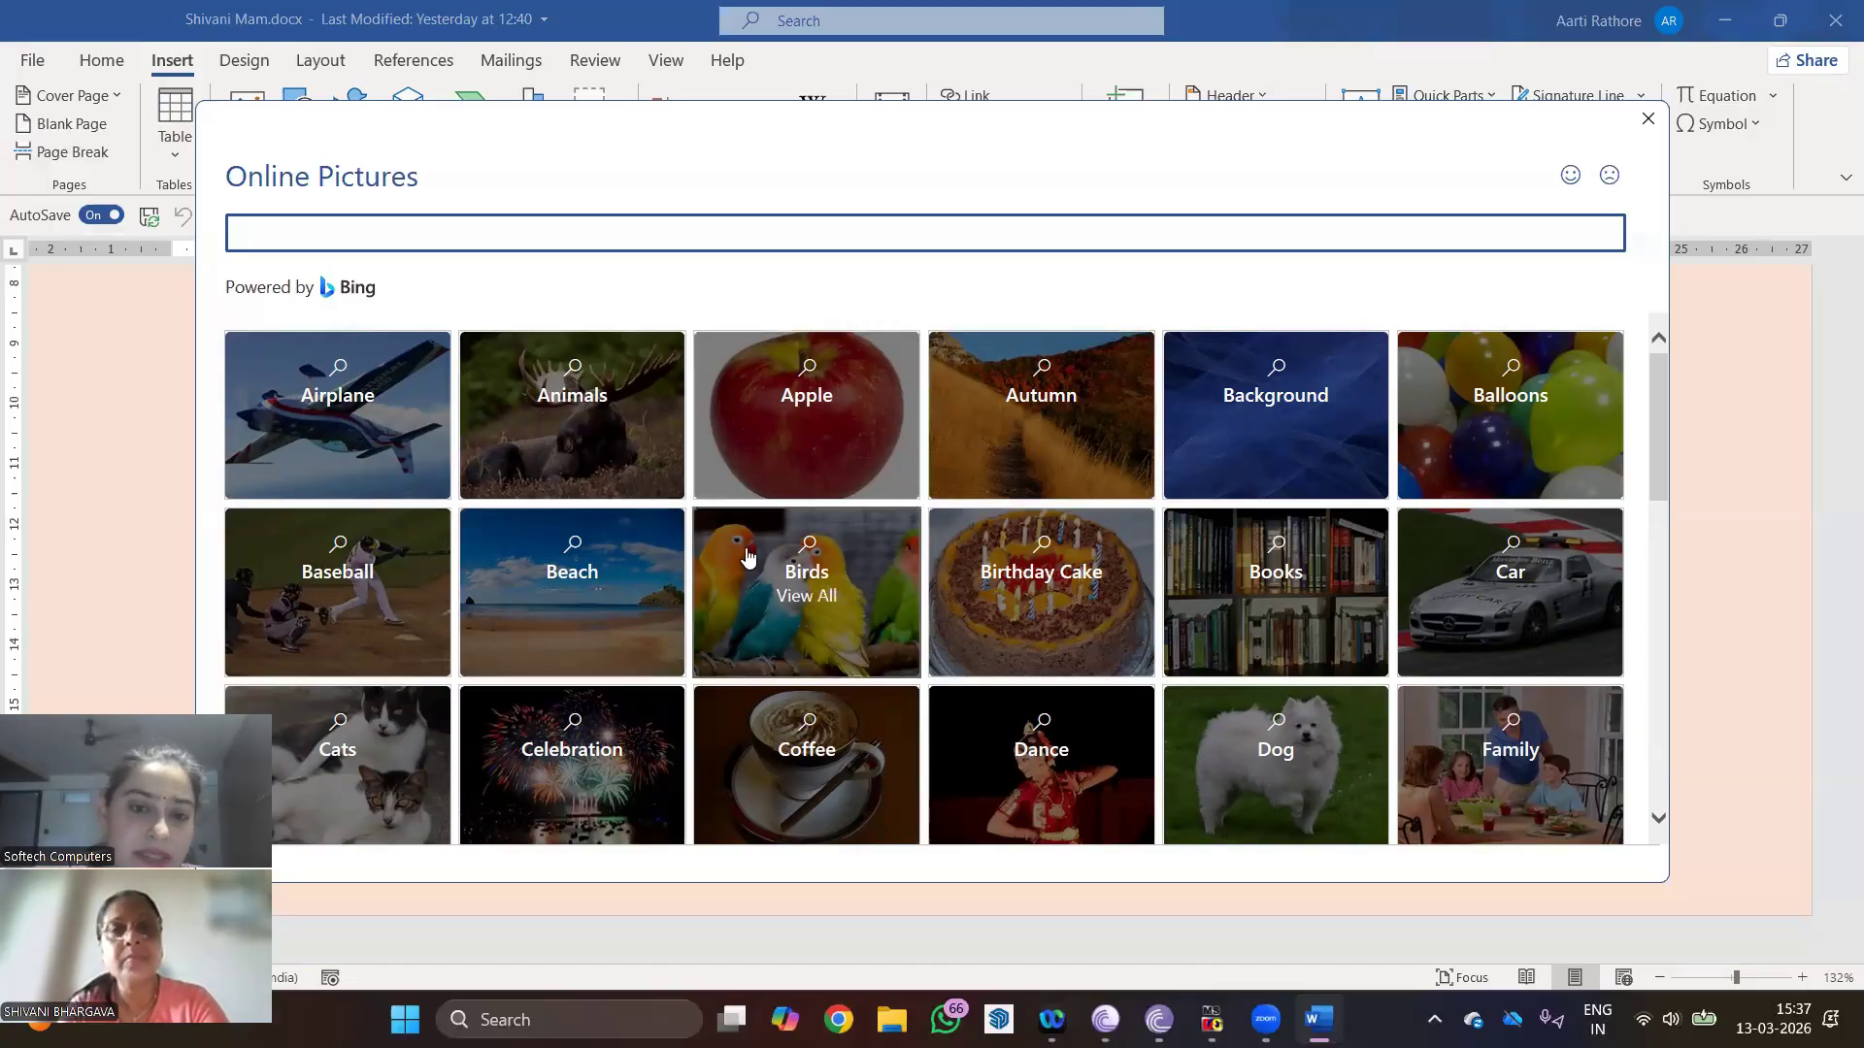
pyautogui.click(871, 574)
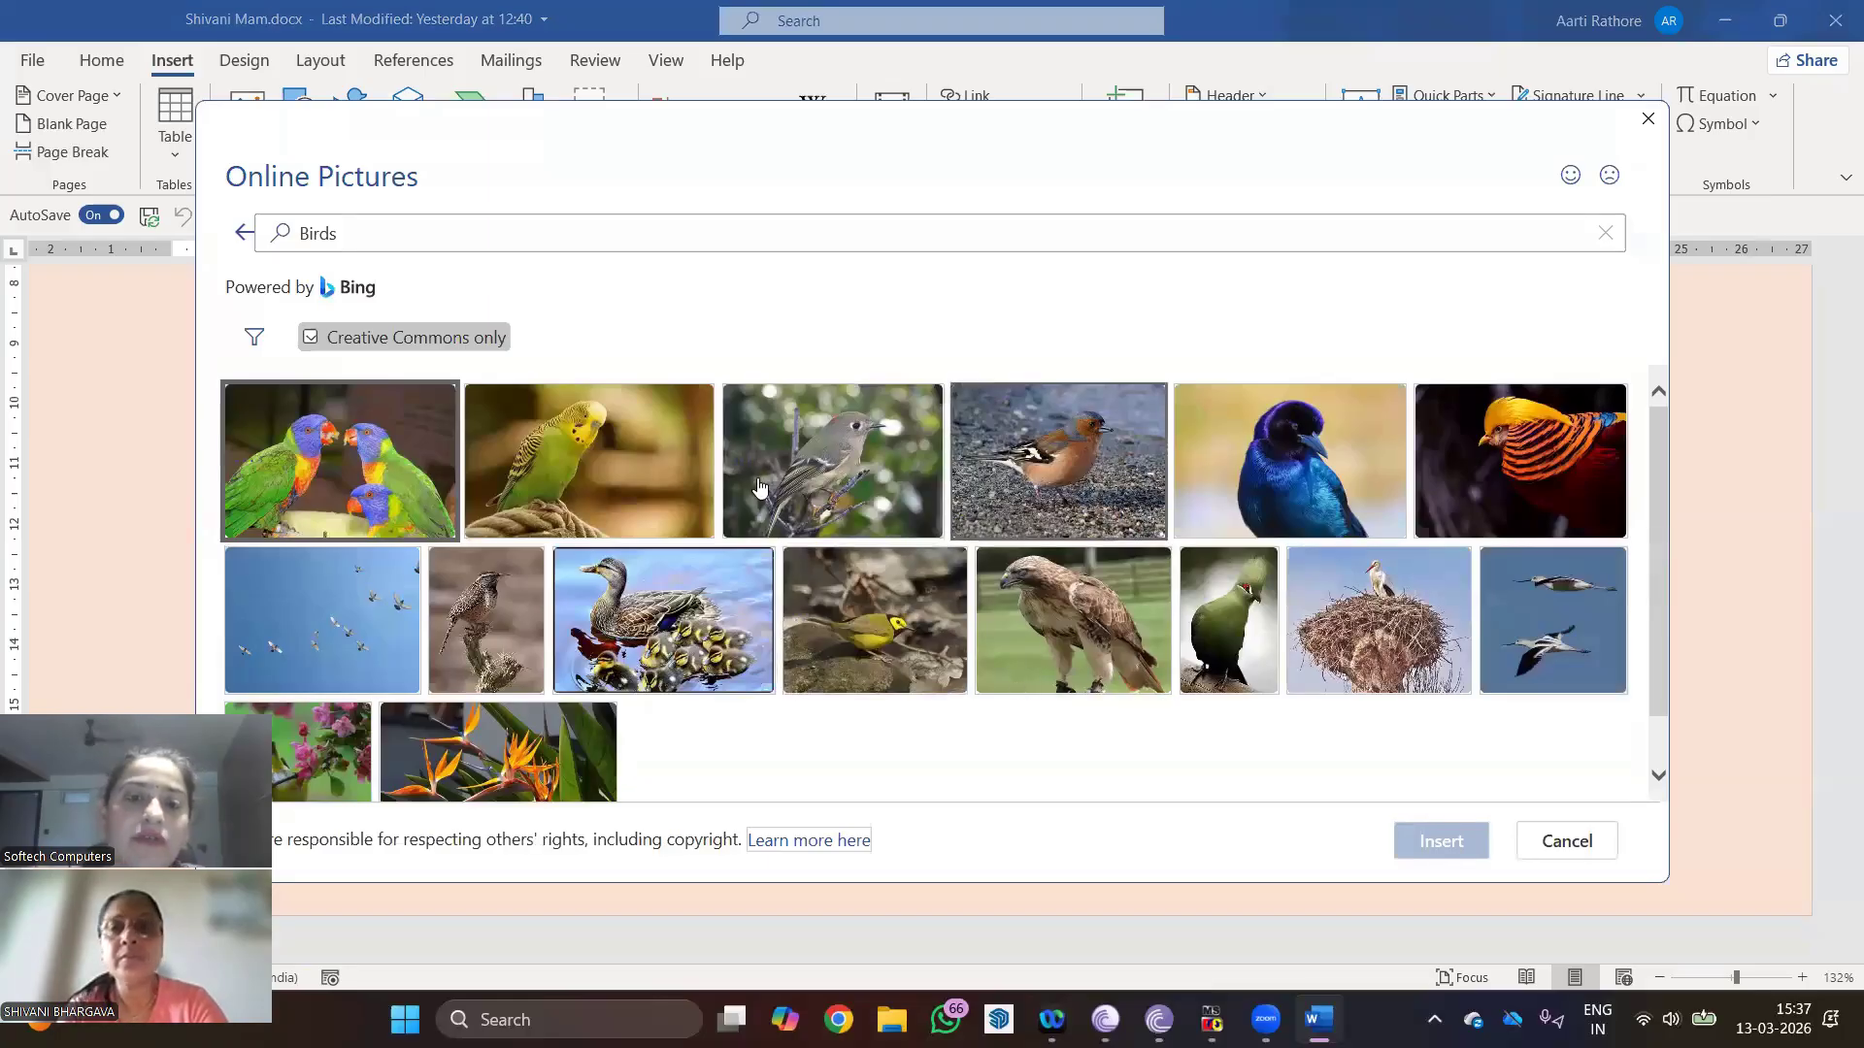
pyautogui.click(796, 485)
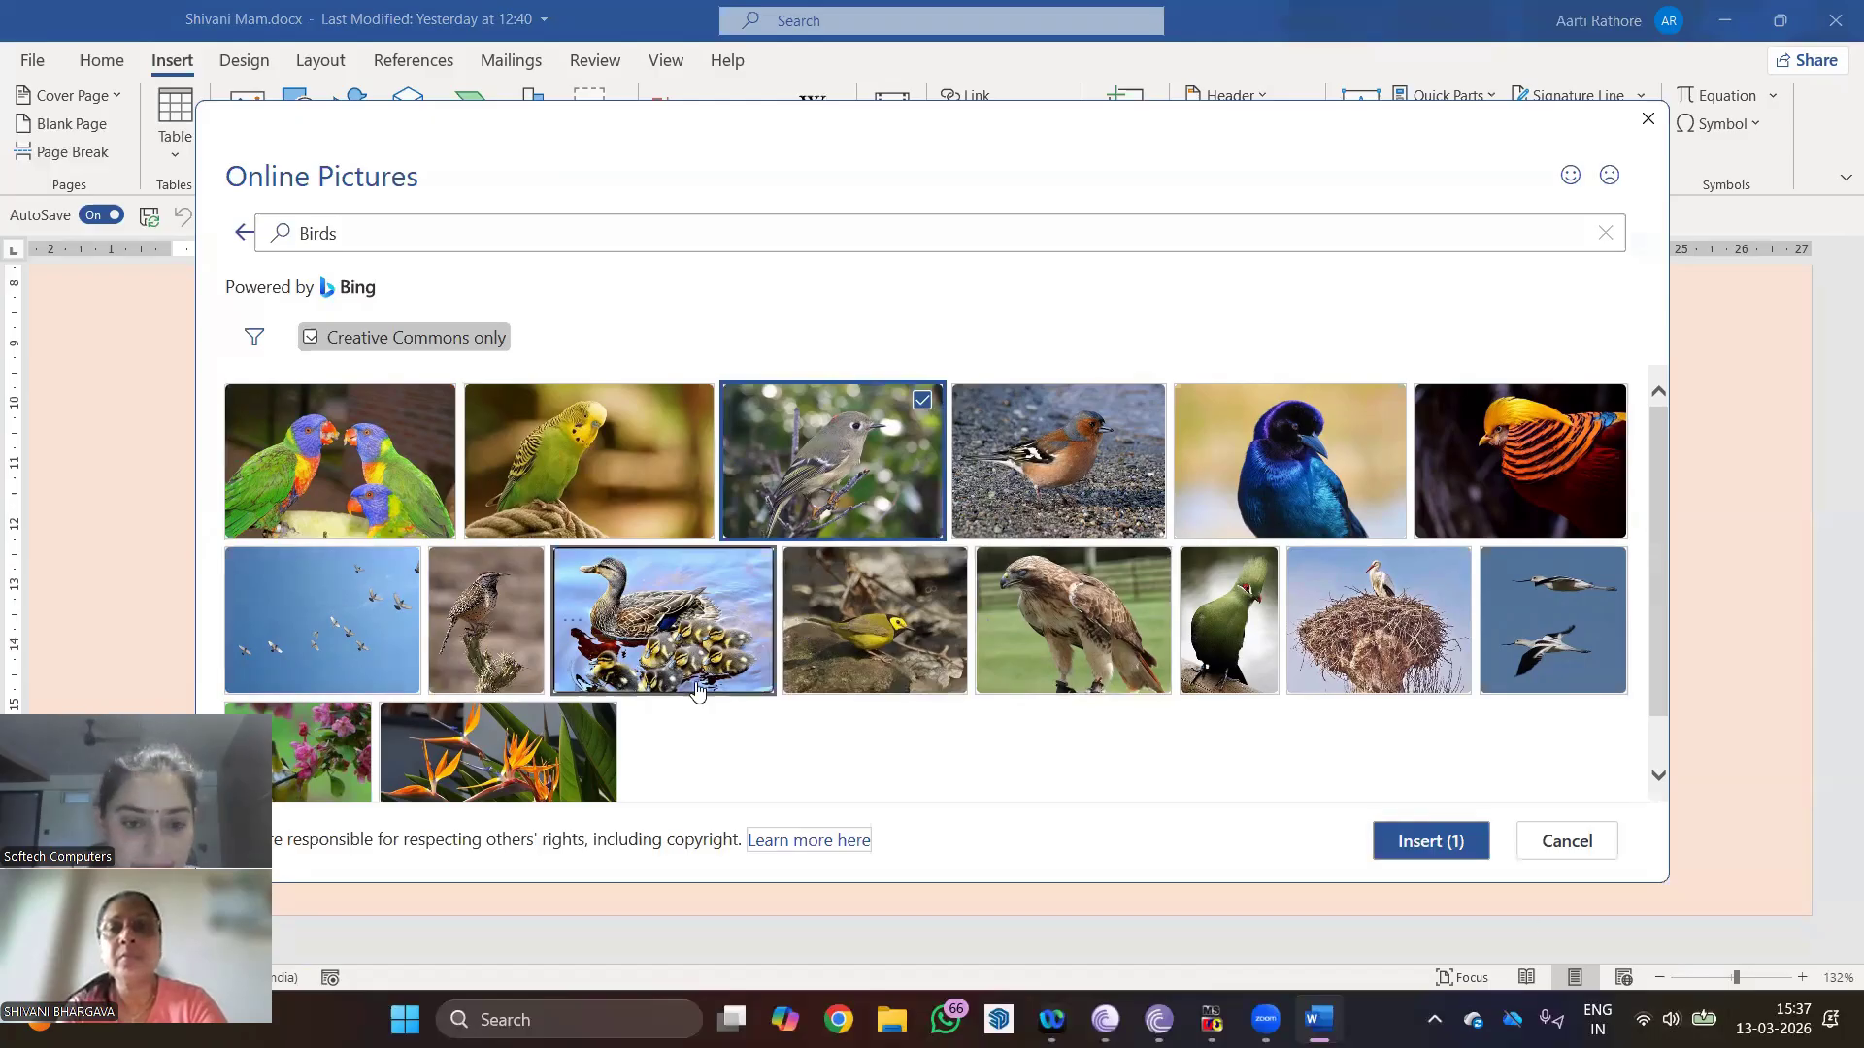
pyautogui.scroll(-1, 1630, 631)
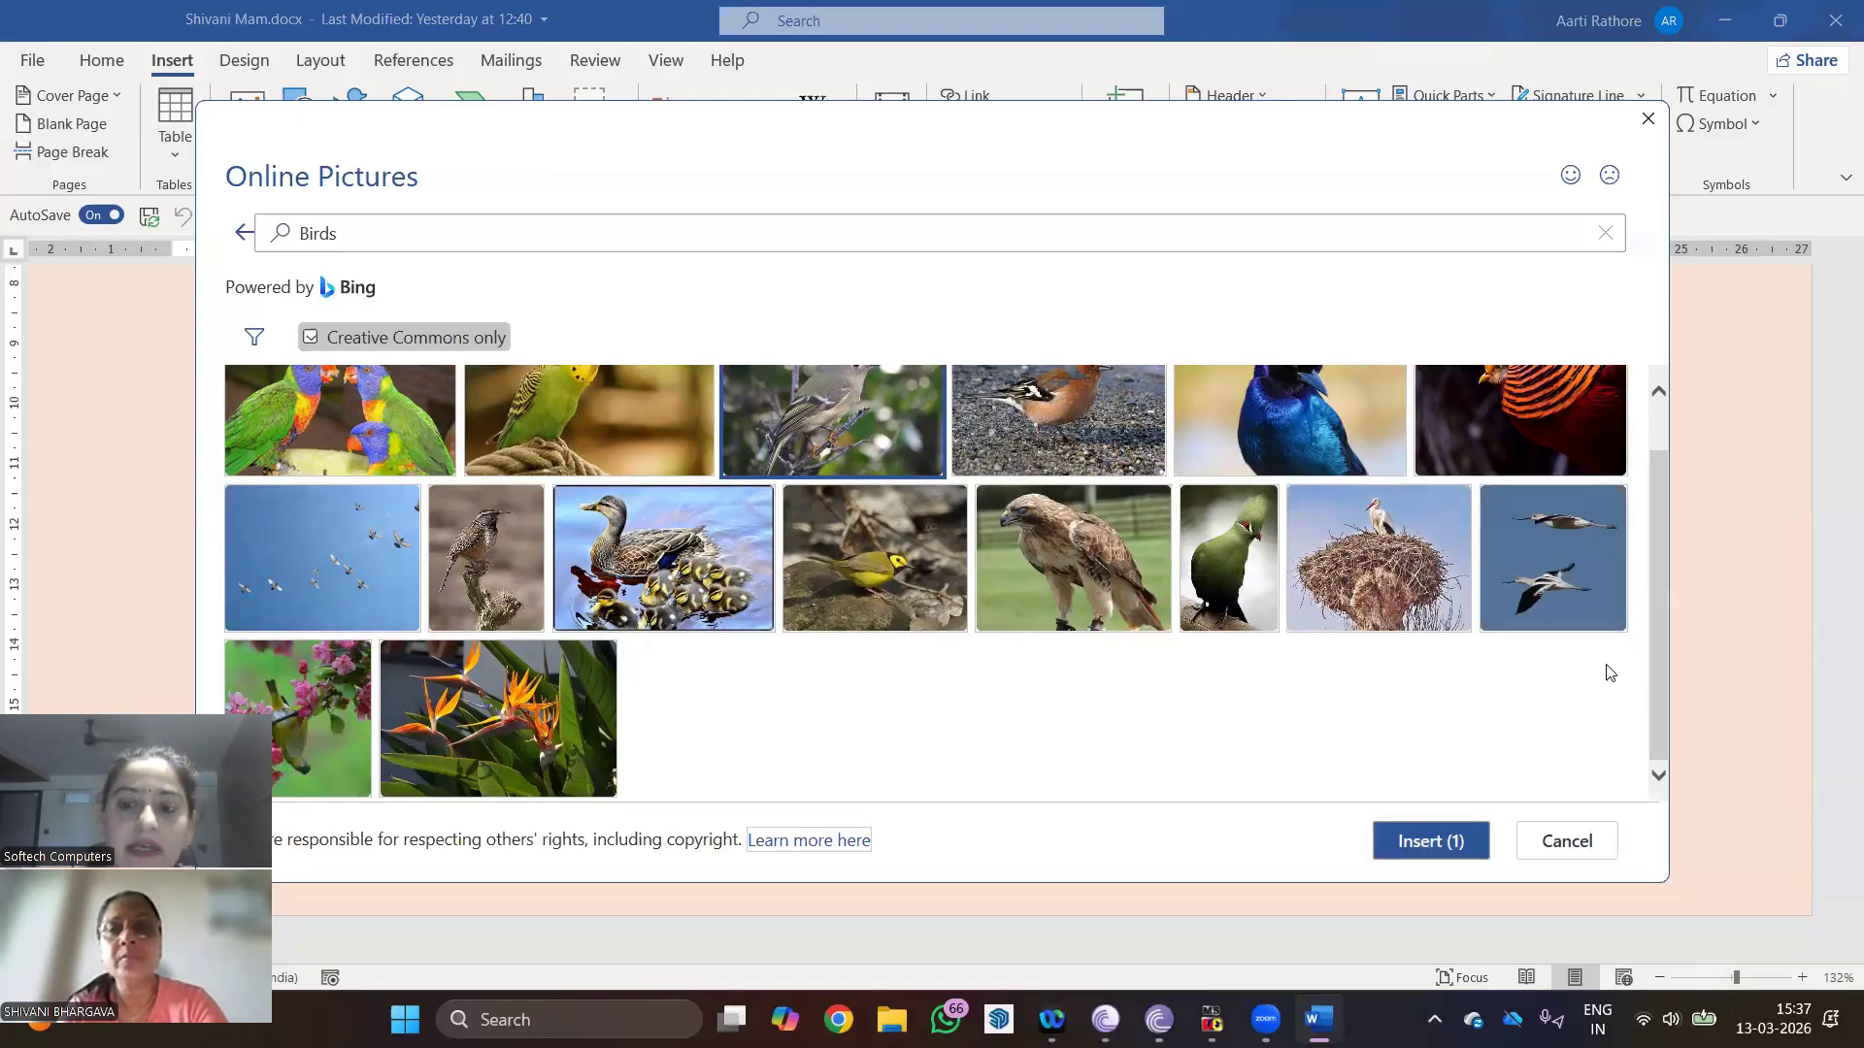
pyautogui.click(1414, 843)
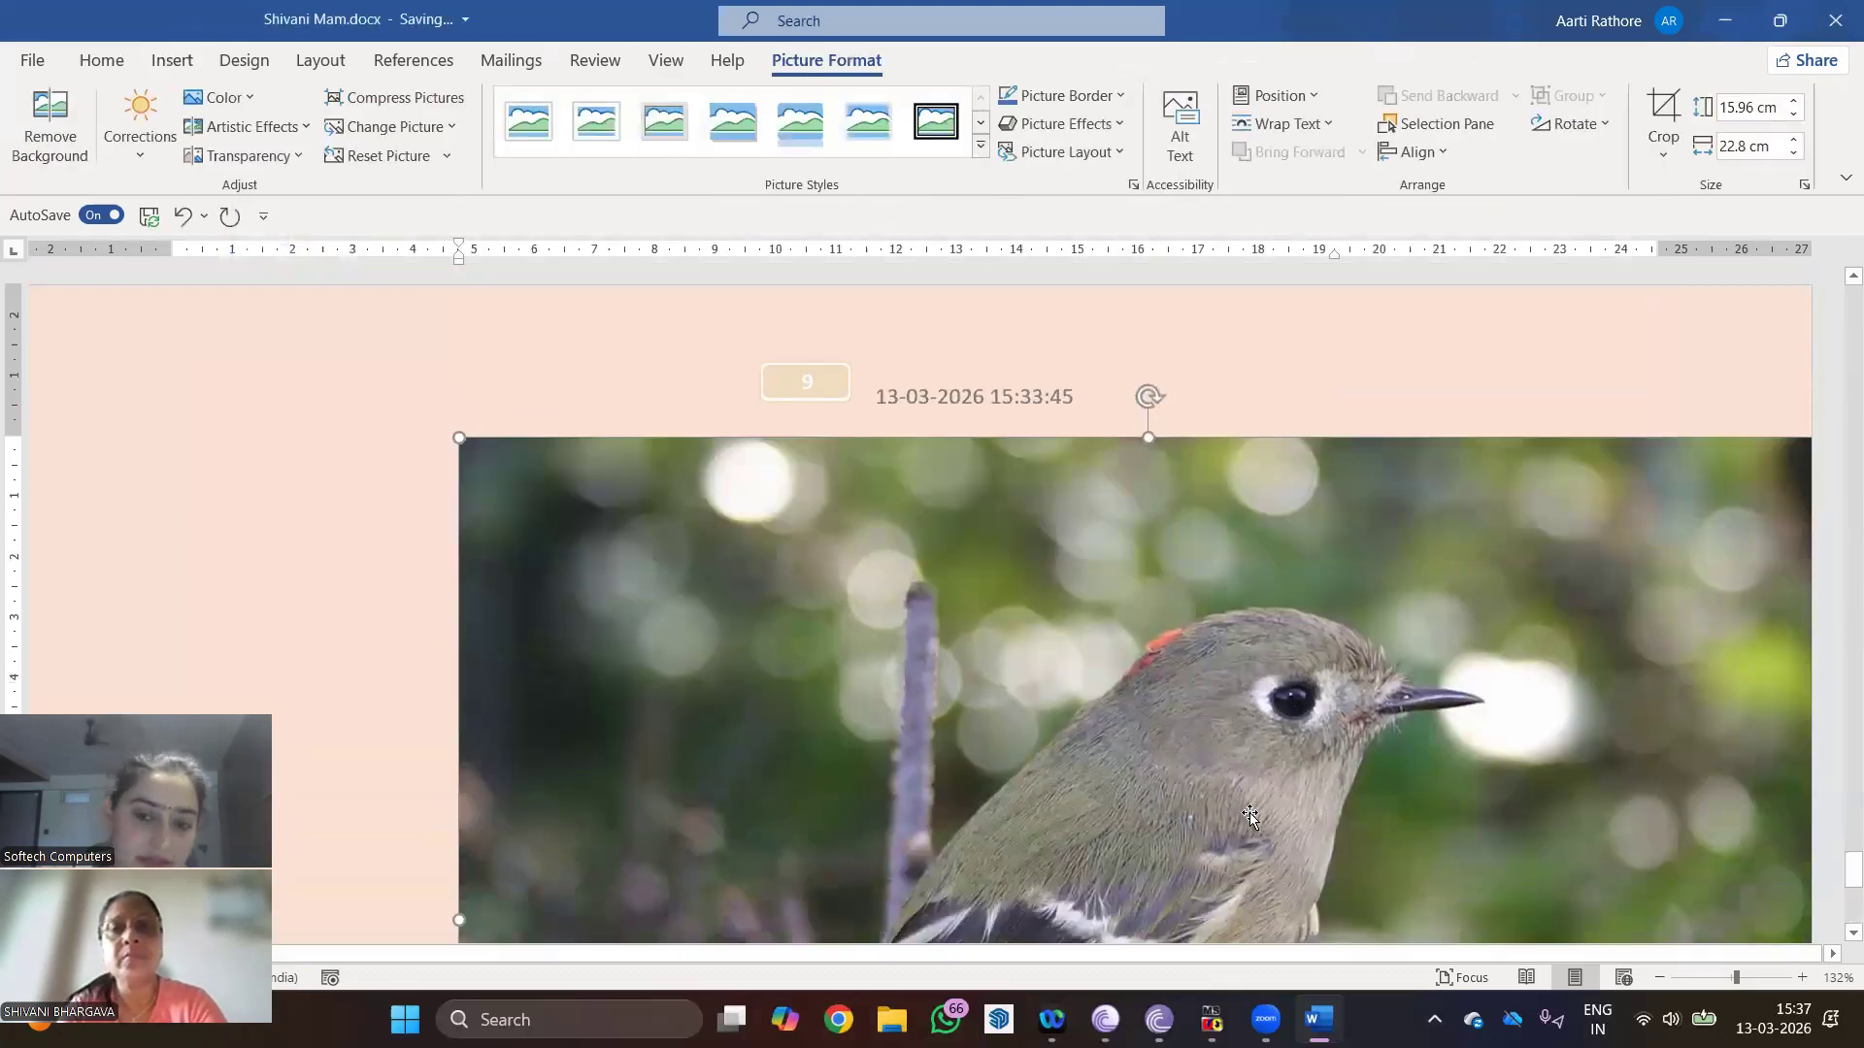
# Step: Shrink the bird picture to about 5.97 cm high by 8.52 cm wide and start a new line after it
pyautogui.moveTo(455, 434); pyautogui.dragTo(891, 804)
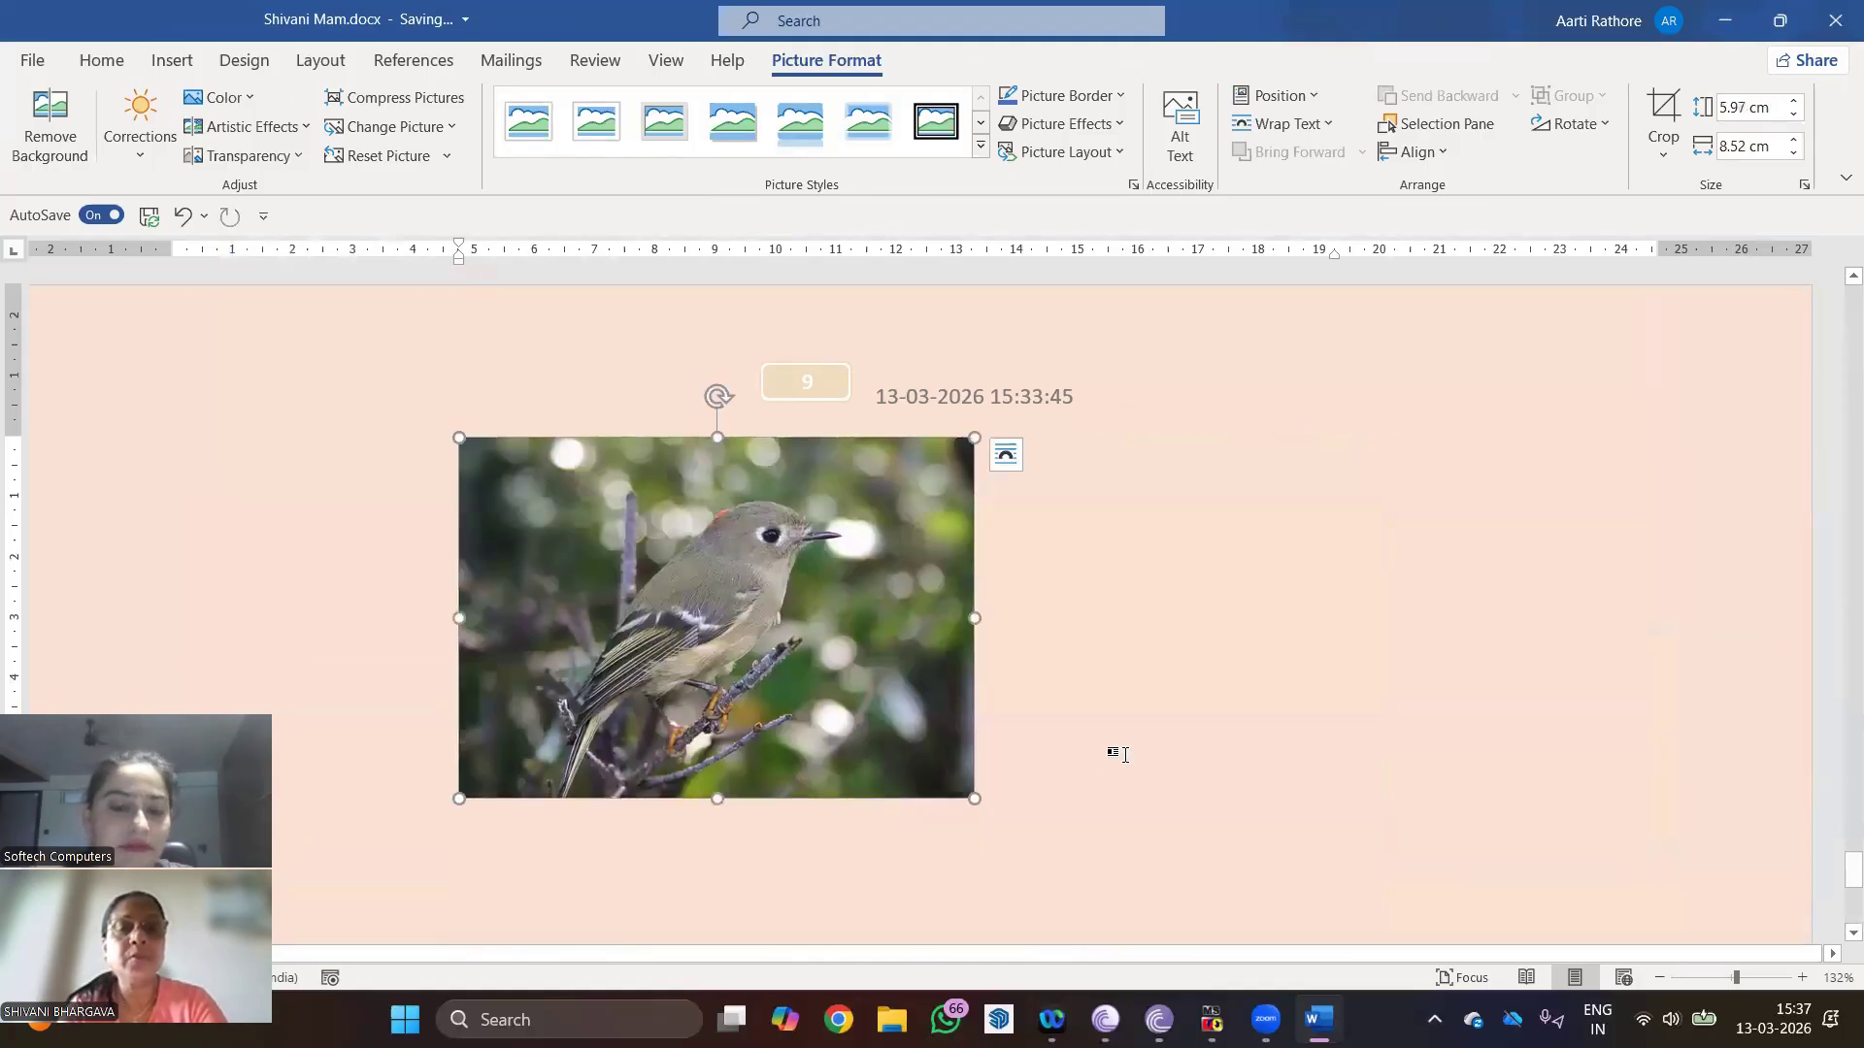
pyautogui.click(1118, 754)
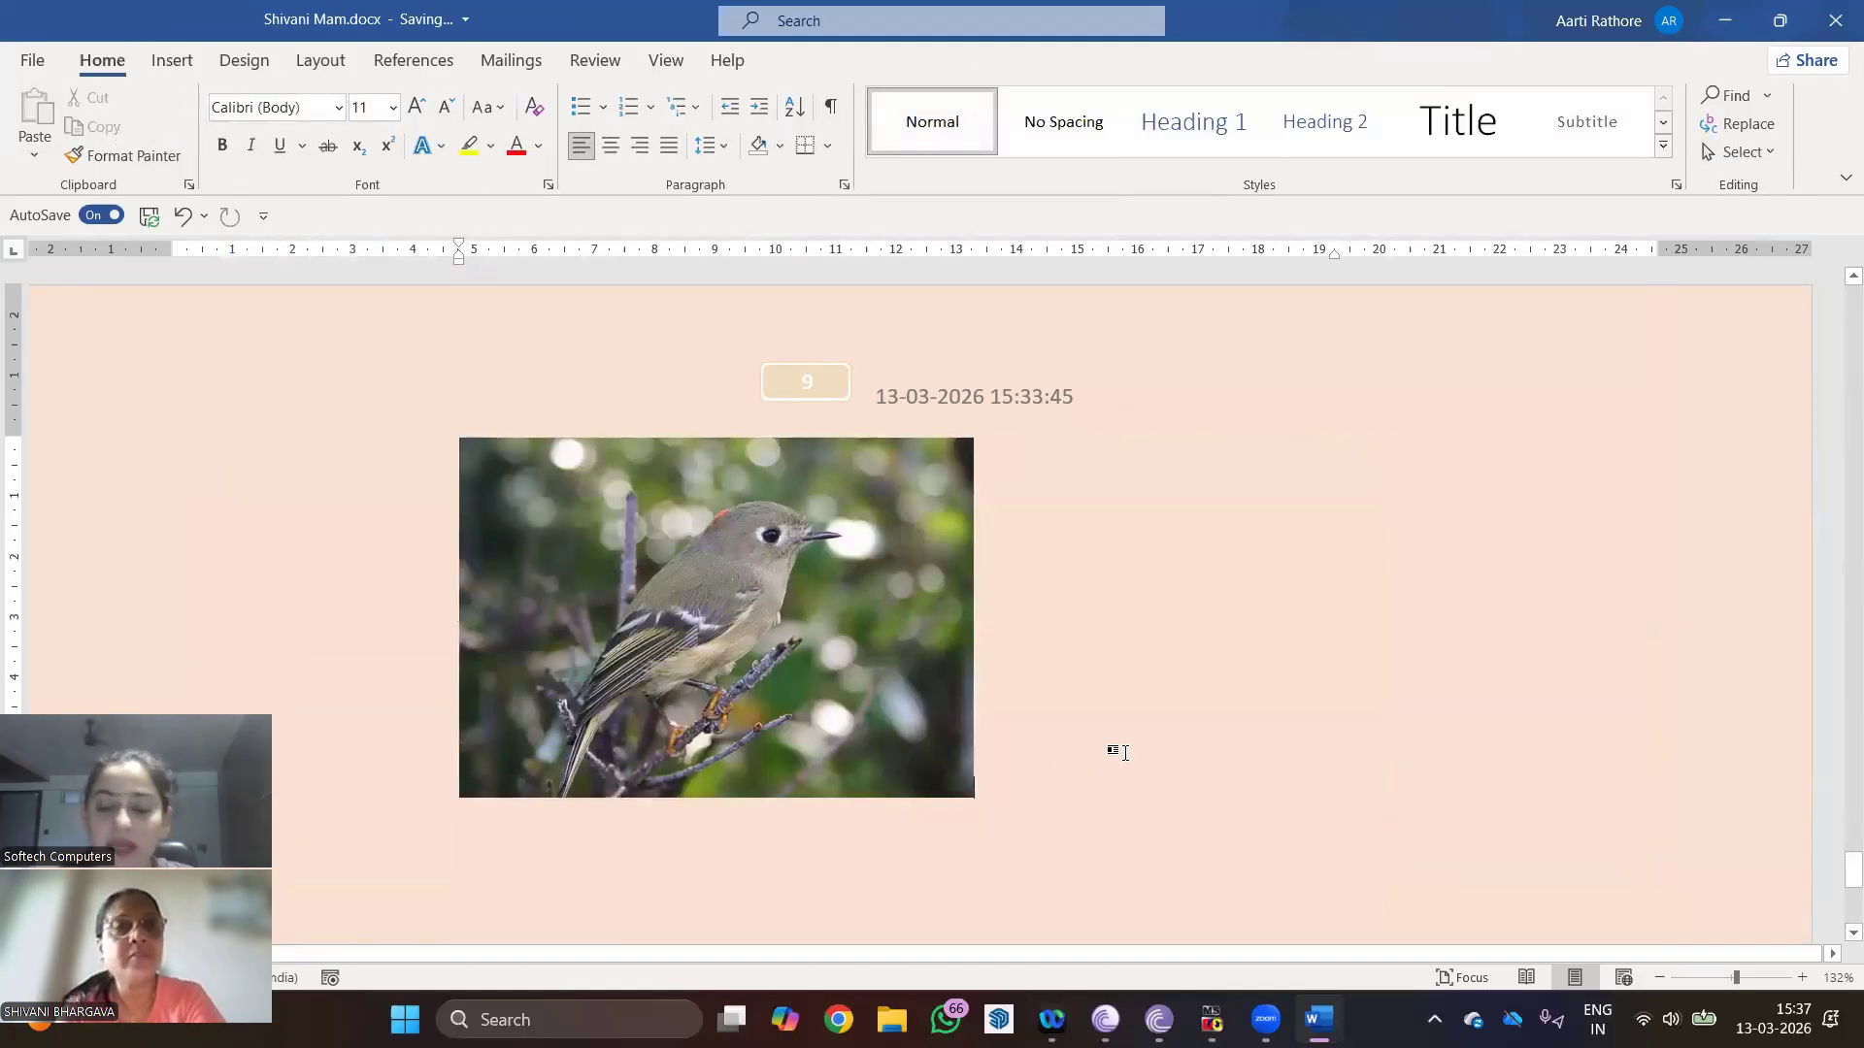
pyautogui.press('Return')
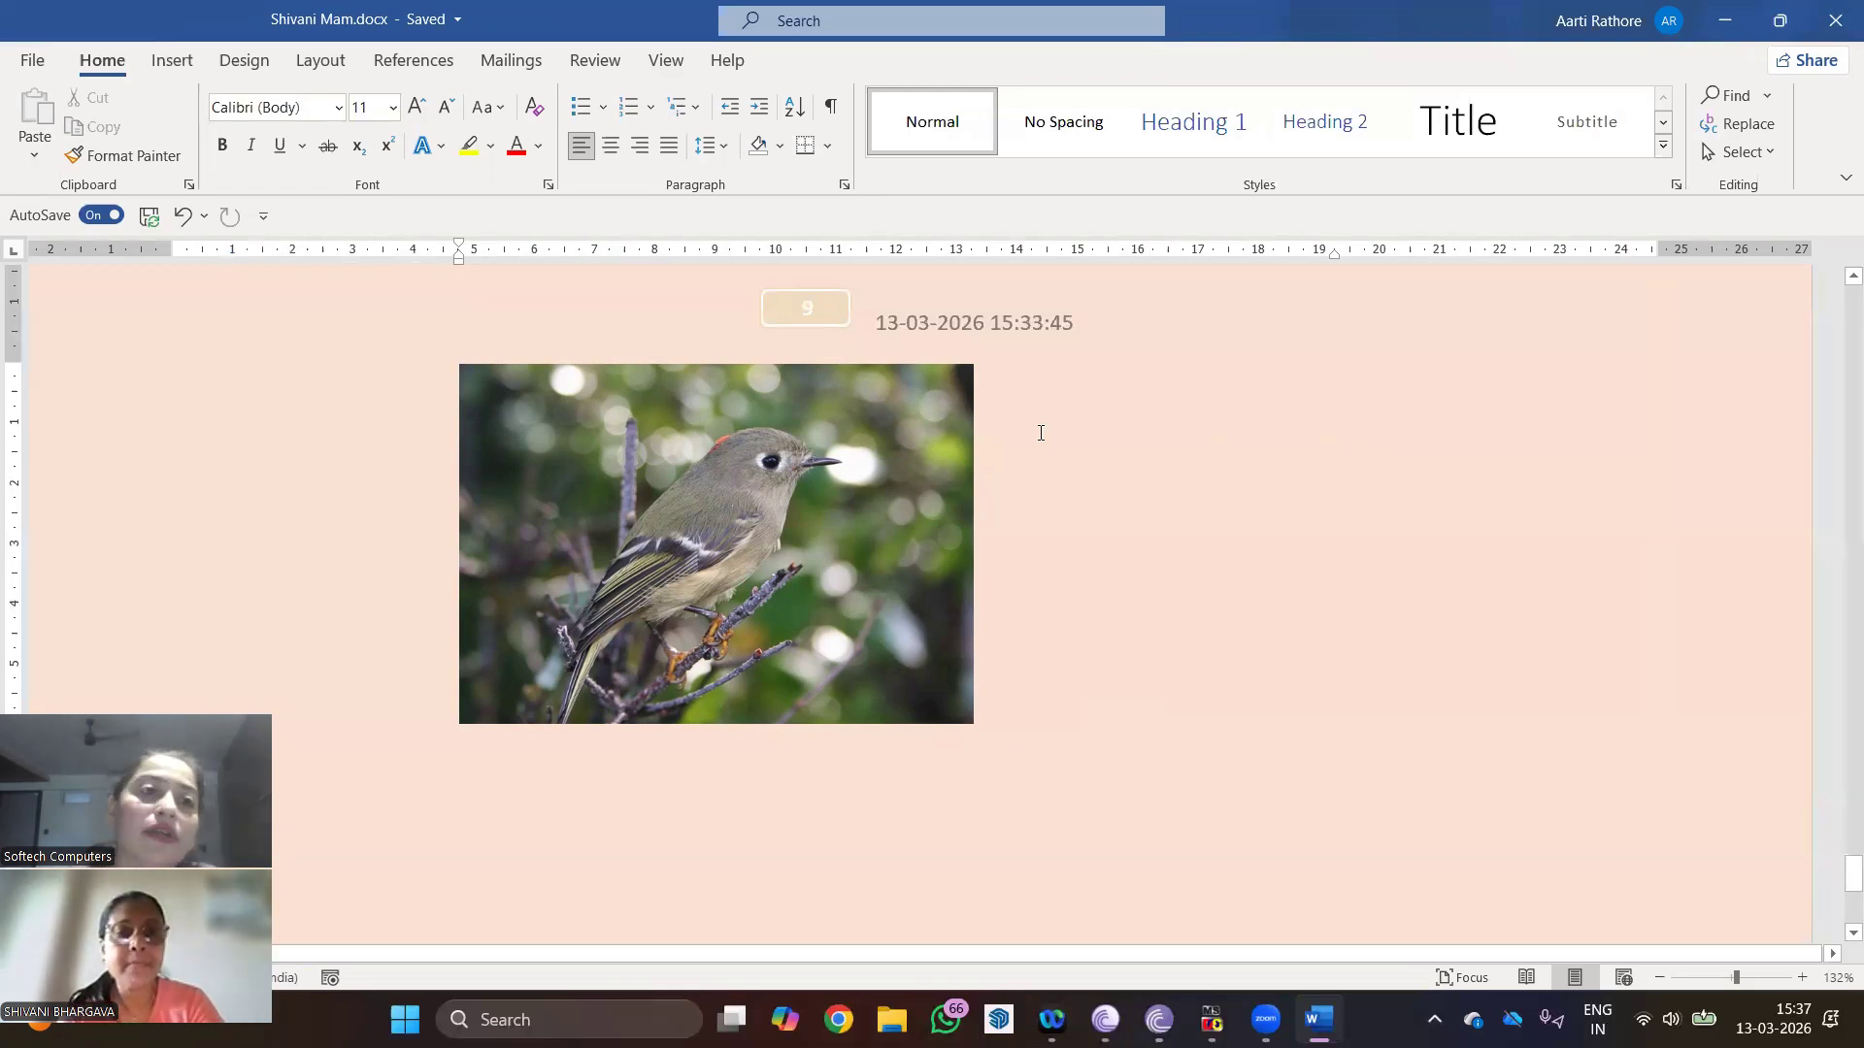
# Step: Insert a new drawing canvas after the bird picture
pyautogui.click(172, 64)
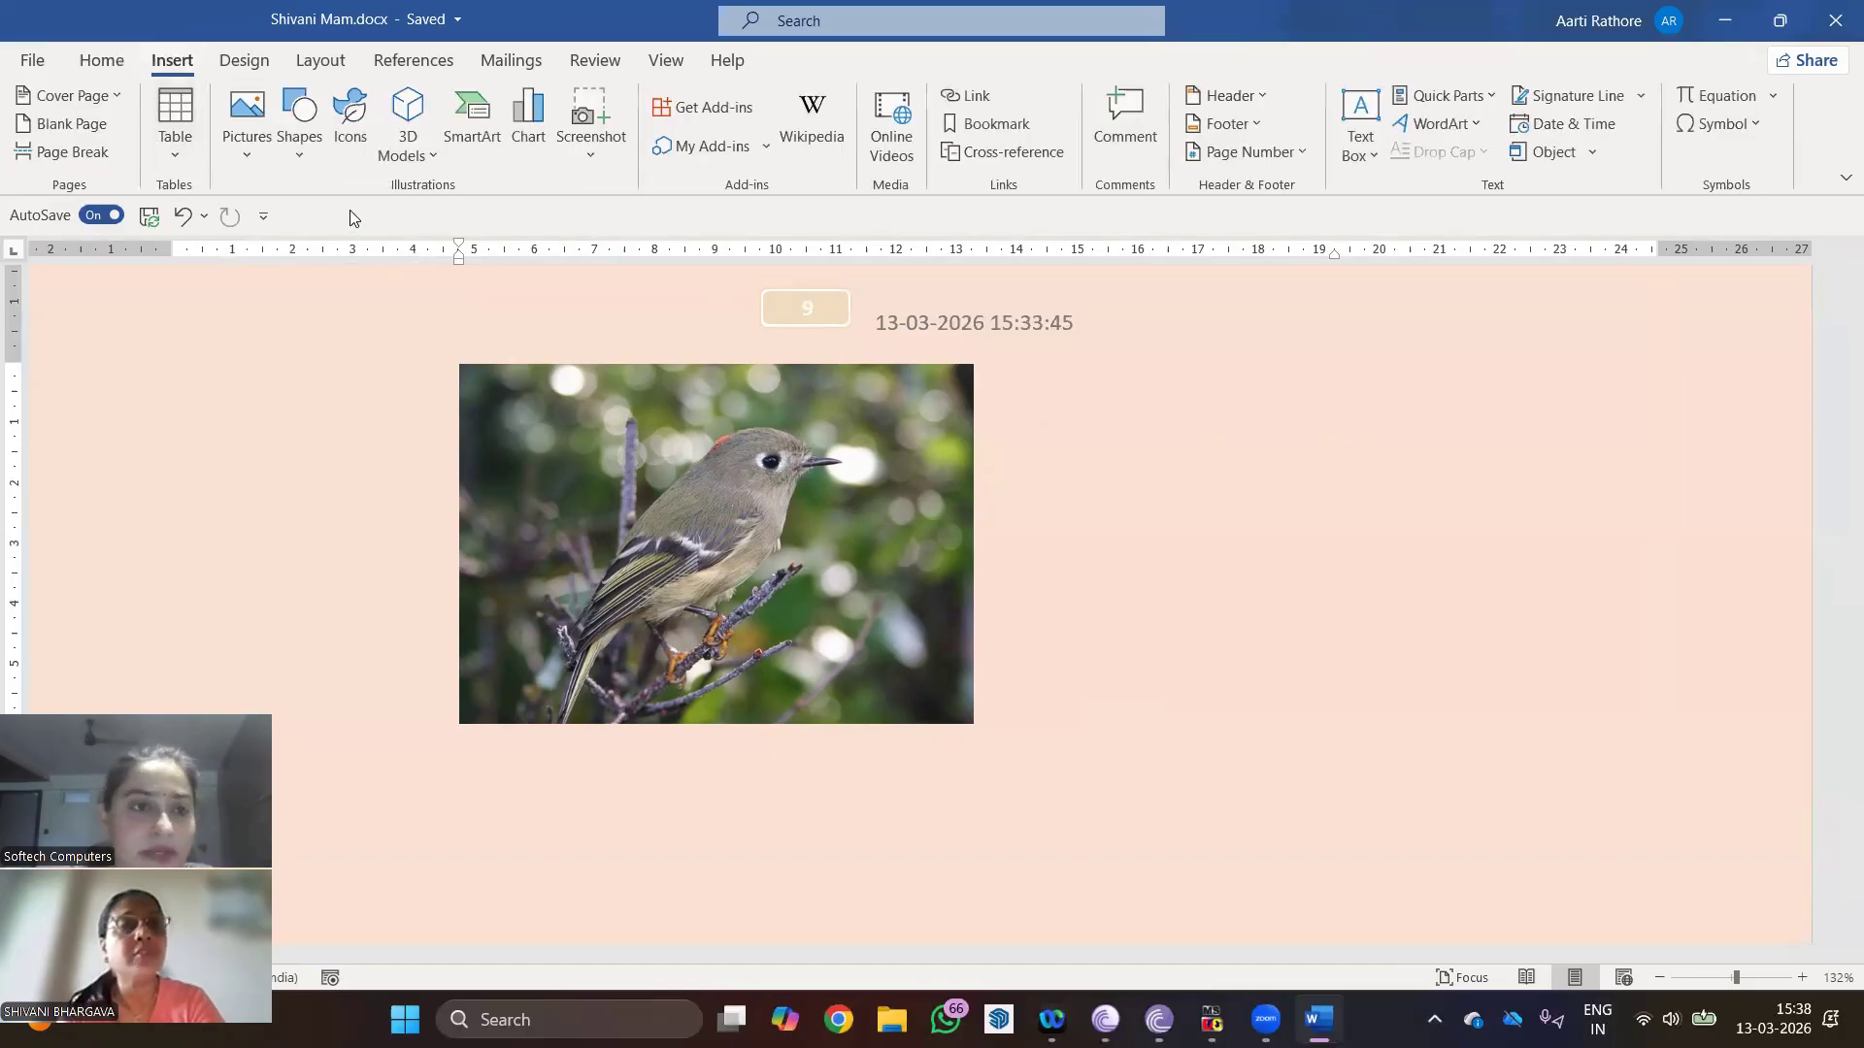
pyautogui.click(307, 162)
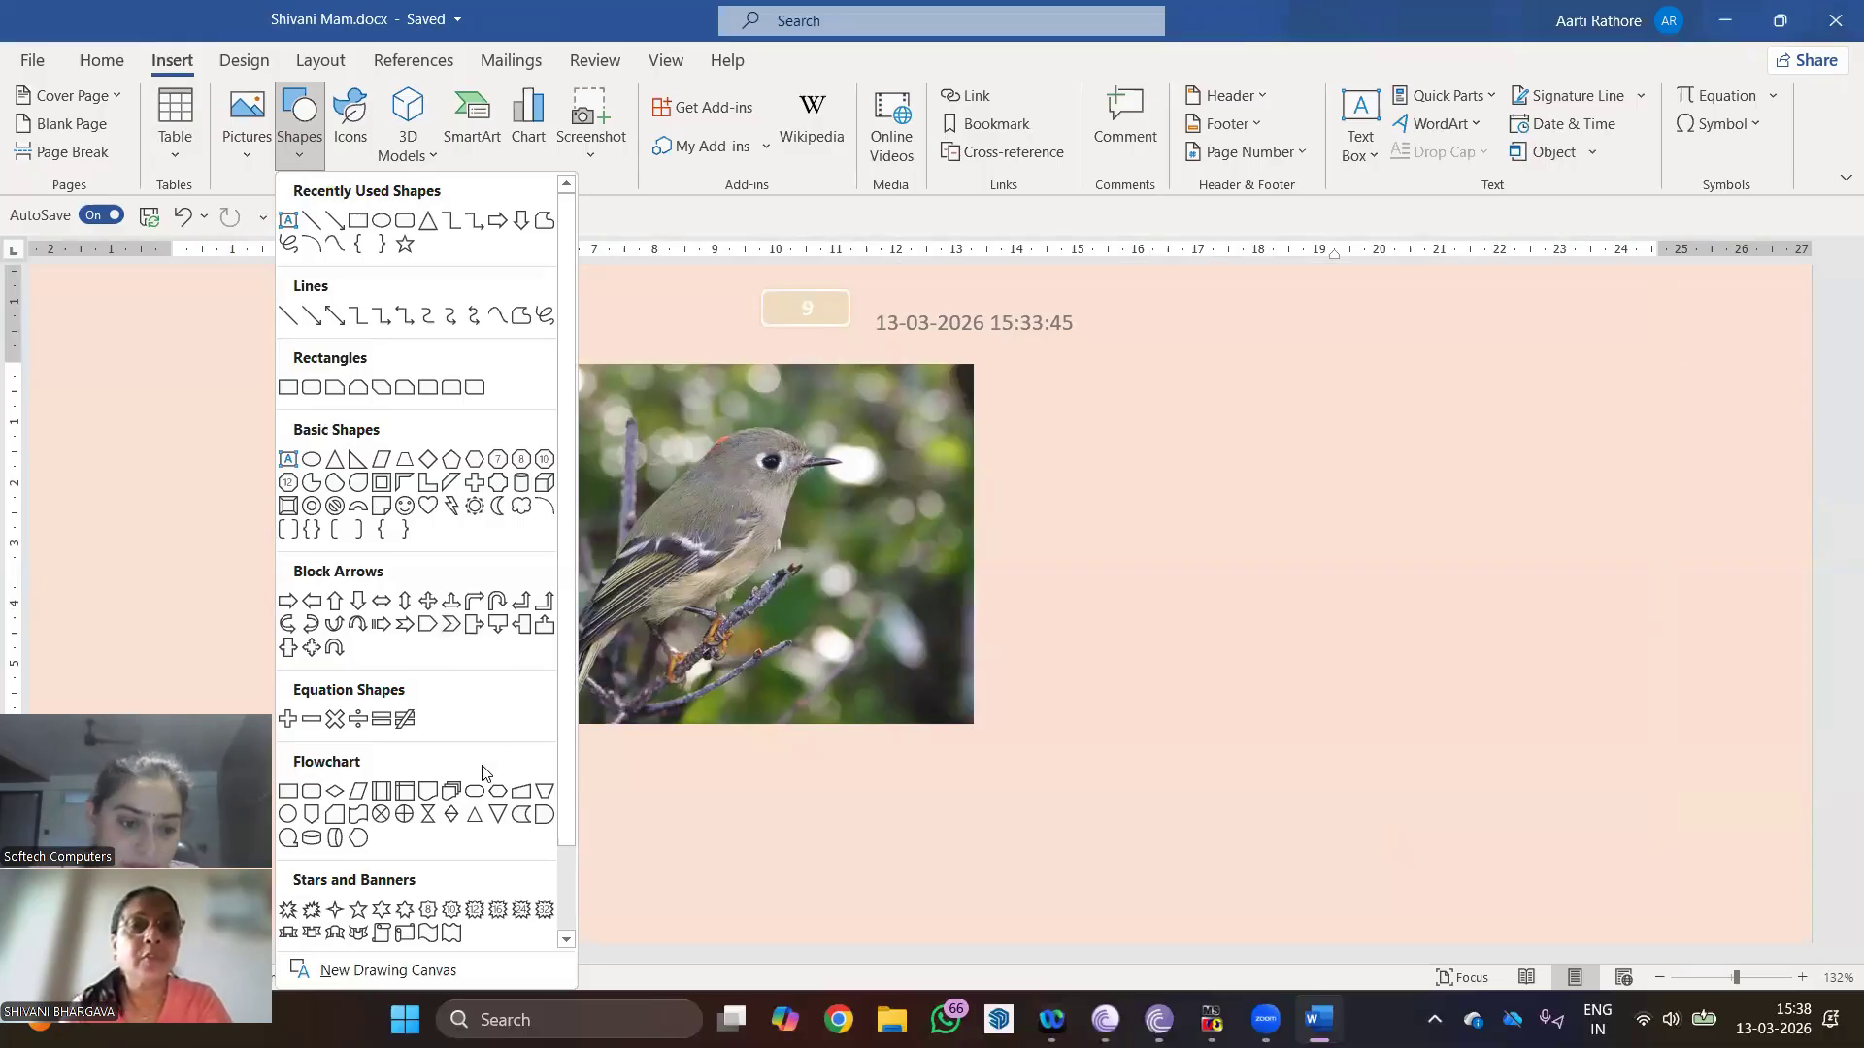
pyautogui.scroll(-1, 482, 772)
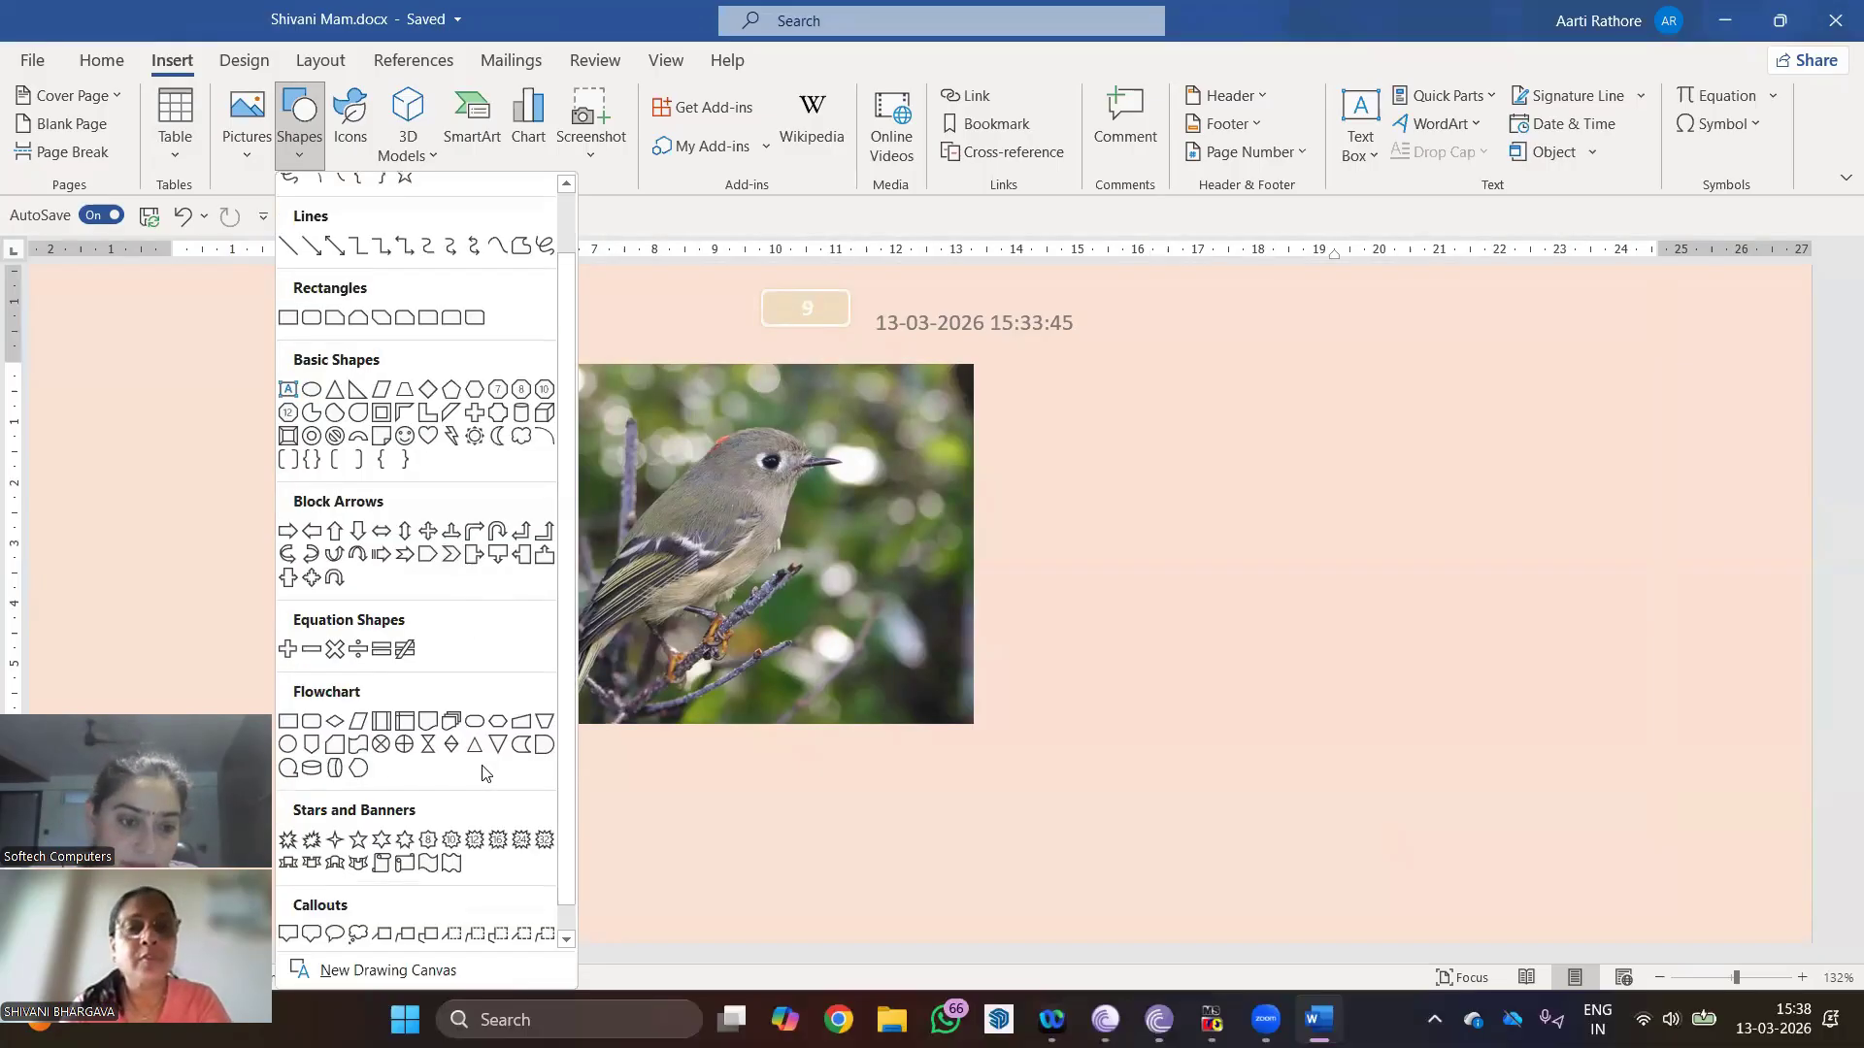
pyautogui.click(468, 961)
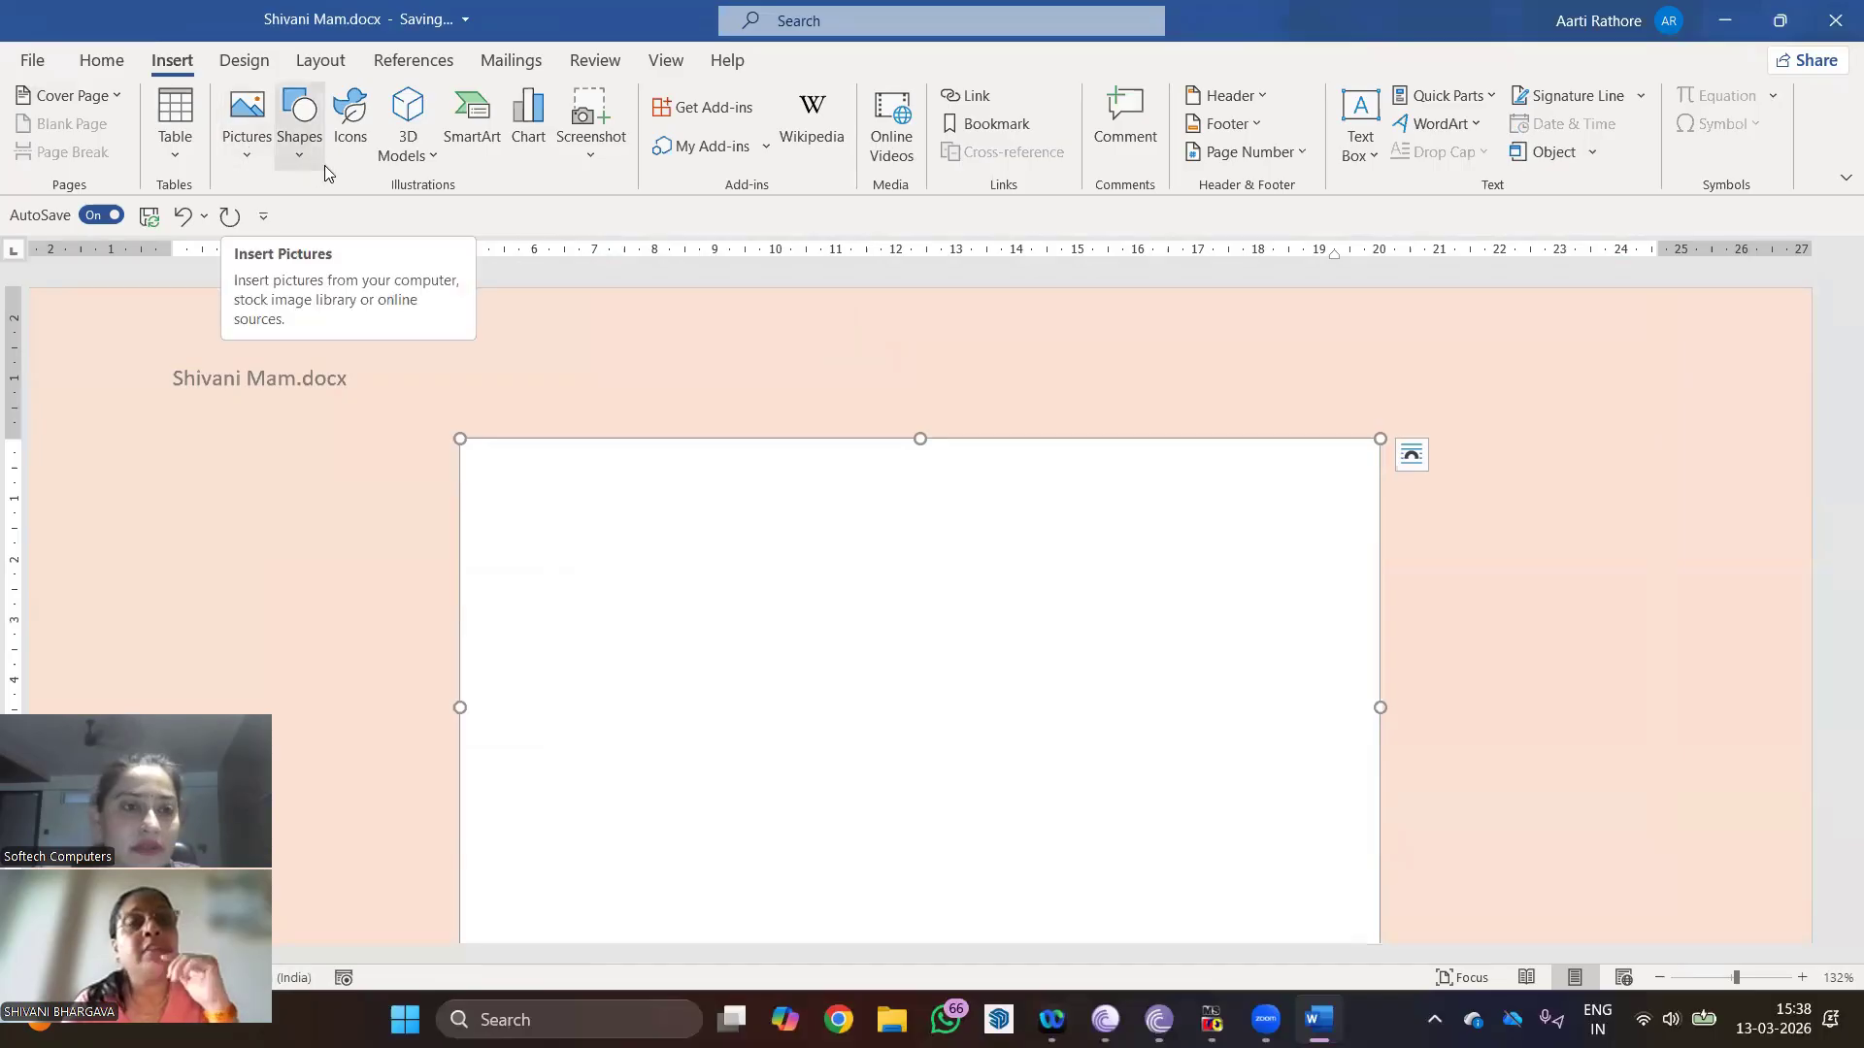
# Step: Draw a closed Freeform: Scribble shape about 3.02 cm high by 2.92 cm wide in the canvas's upper-left area
pyautogui.click(300, 131)
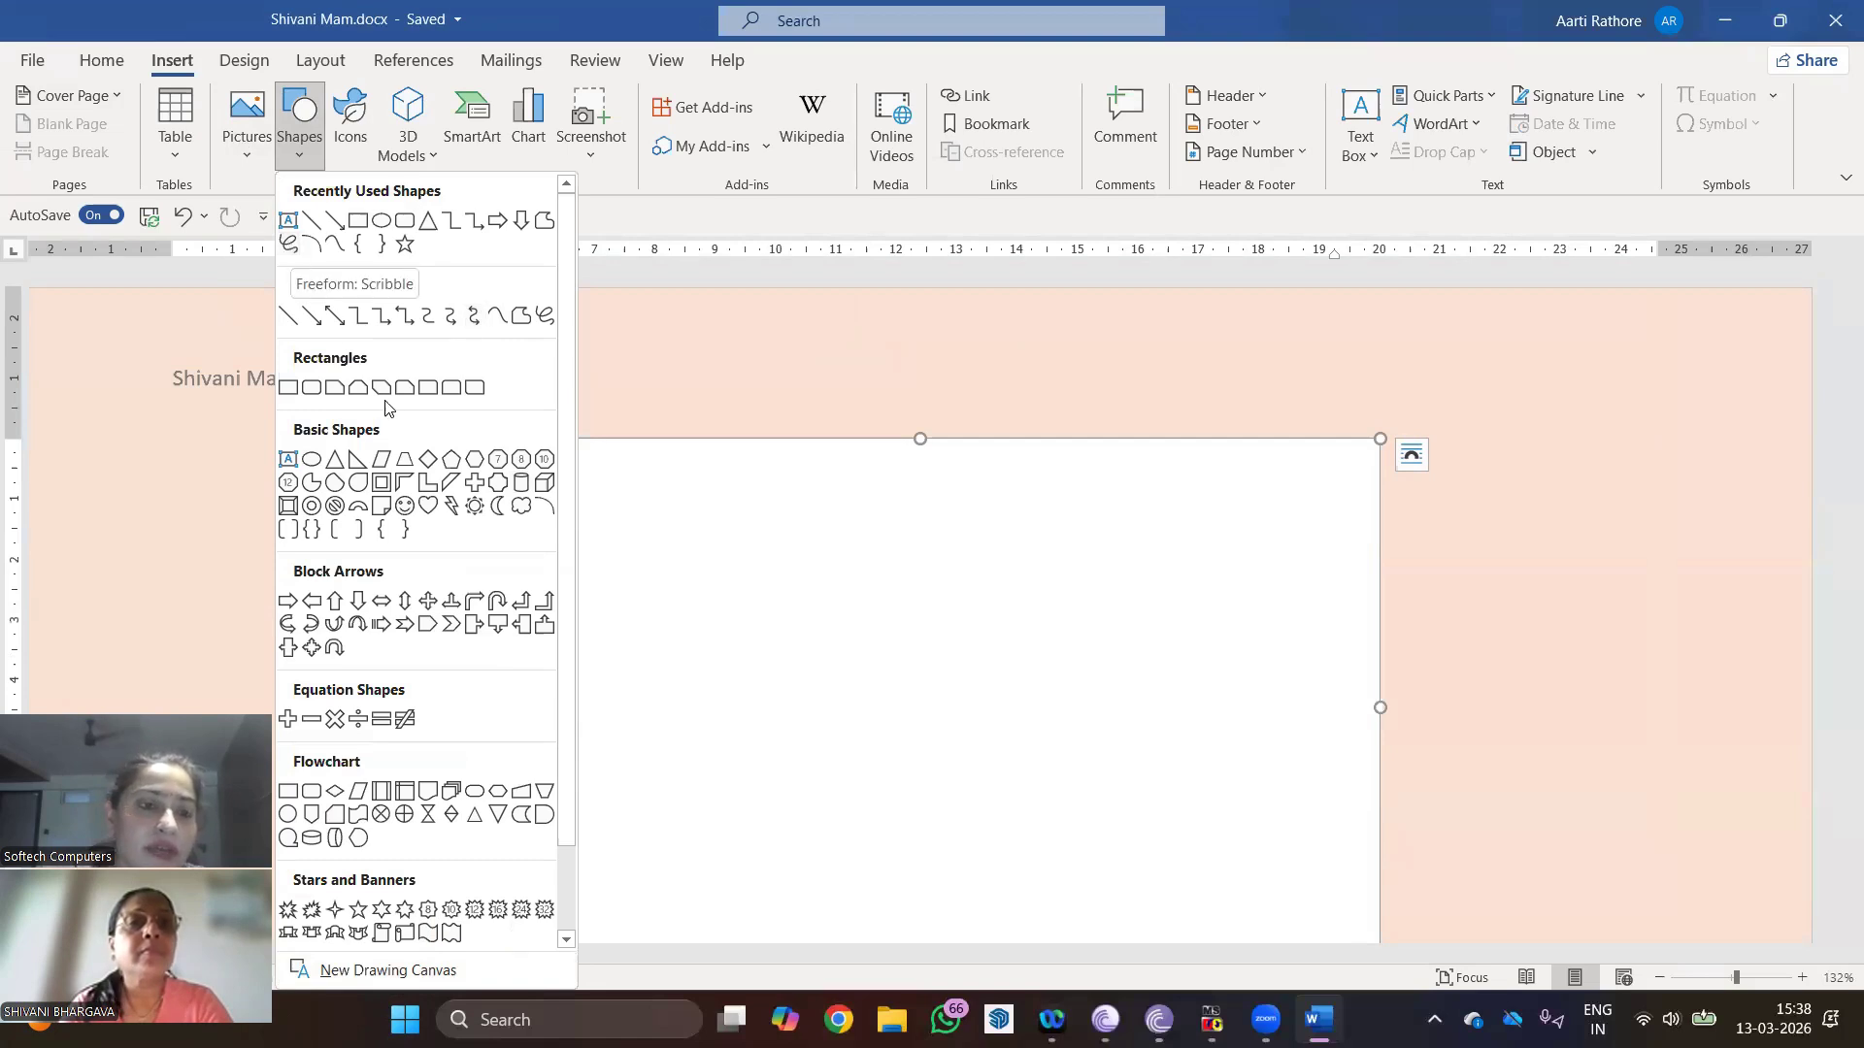
pyautogui.click(550, 324)
pyautogui.moveTo(603, 531)
pyautogui.mouseDown()
pyautogui.moveTo(614, 514)
pyautogui.moveTo(688, 529)
pyautogui.moveTo(767, 631)
pyautogui.moveTo(762, 670)
pyautogui.mouseUp()
pyautogui.moveTo(648, 677); pyautogui.dragTo(615, 516)
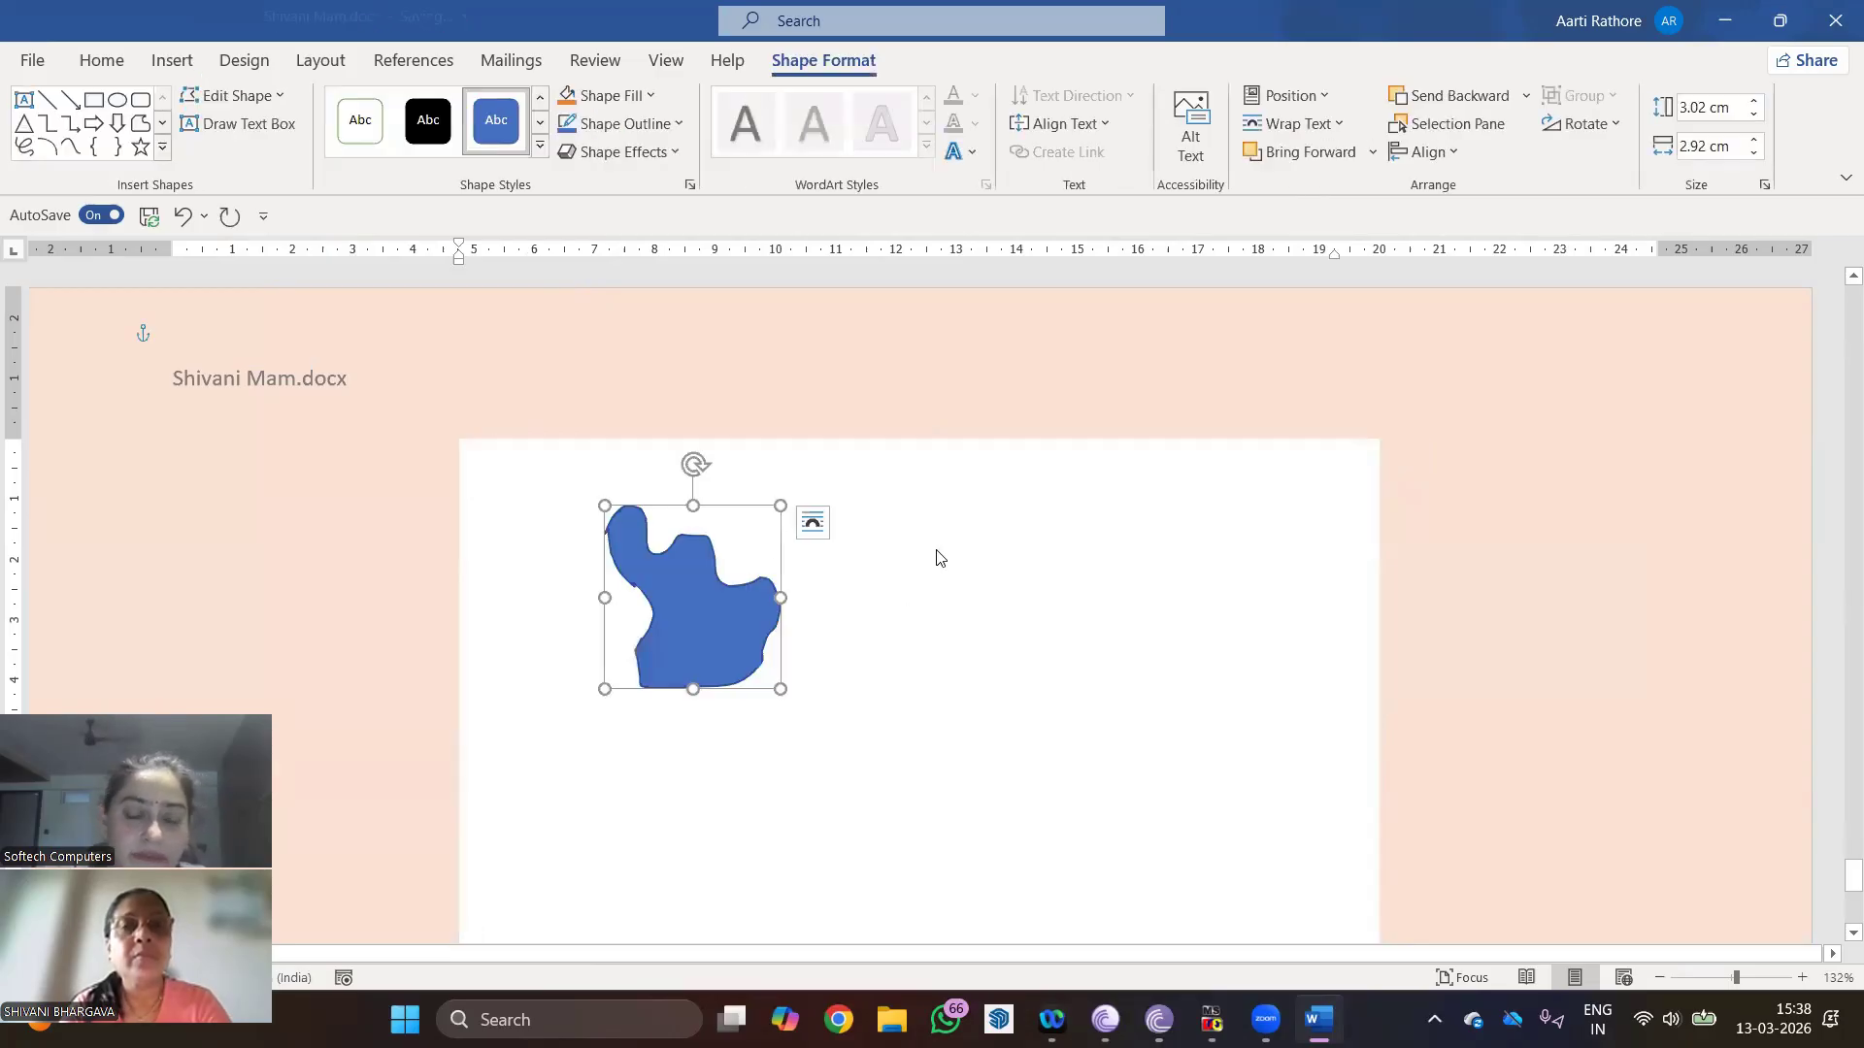
pyautogui.click(883, 581)
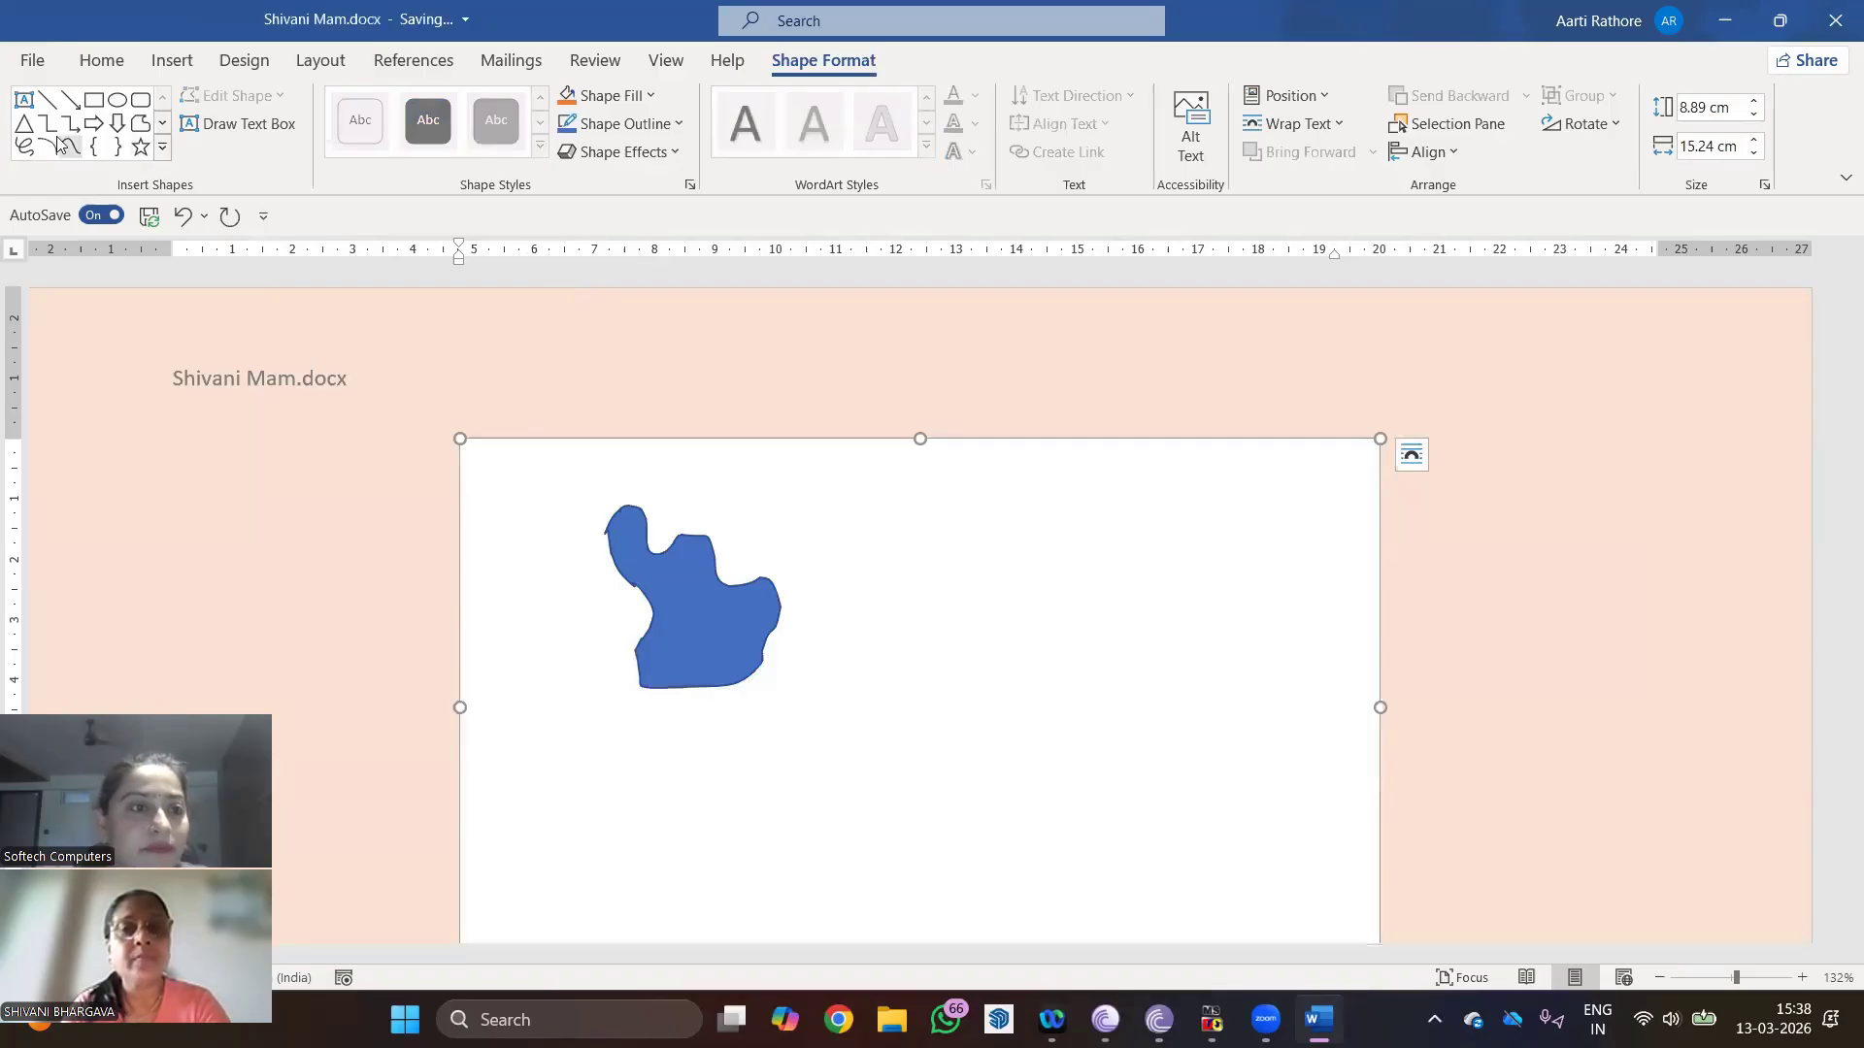
# Step: Scribble a second, larger closed freeform about 5.02 cm high by 10.81 cm wide across the canvas
pyautogui.click(25, 147)
pyautogui.moveTo(888, 531)
pyautogui.mouseDown()
pyautogui.moveTo(947, 507)
pyautogui.moveTo(1107, 524)
pyautogui.moveTo(1175, 583)
pyautogui.moveTo(1019, 771)
pyautogui.moveTo(573, 757)
pyautogui.moveTo(731, 749)
pyautogui.moveTo(907, 565)
pyautogui.mouseUp()
pyautogui.moveTo(978, 626)
pyautogui.mouseDown()
pyautogui.moveTo(1095, 679)
pyautogui.moveTo(888, 529)
pyautogui.mouseUp()
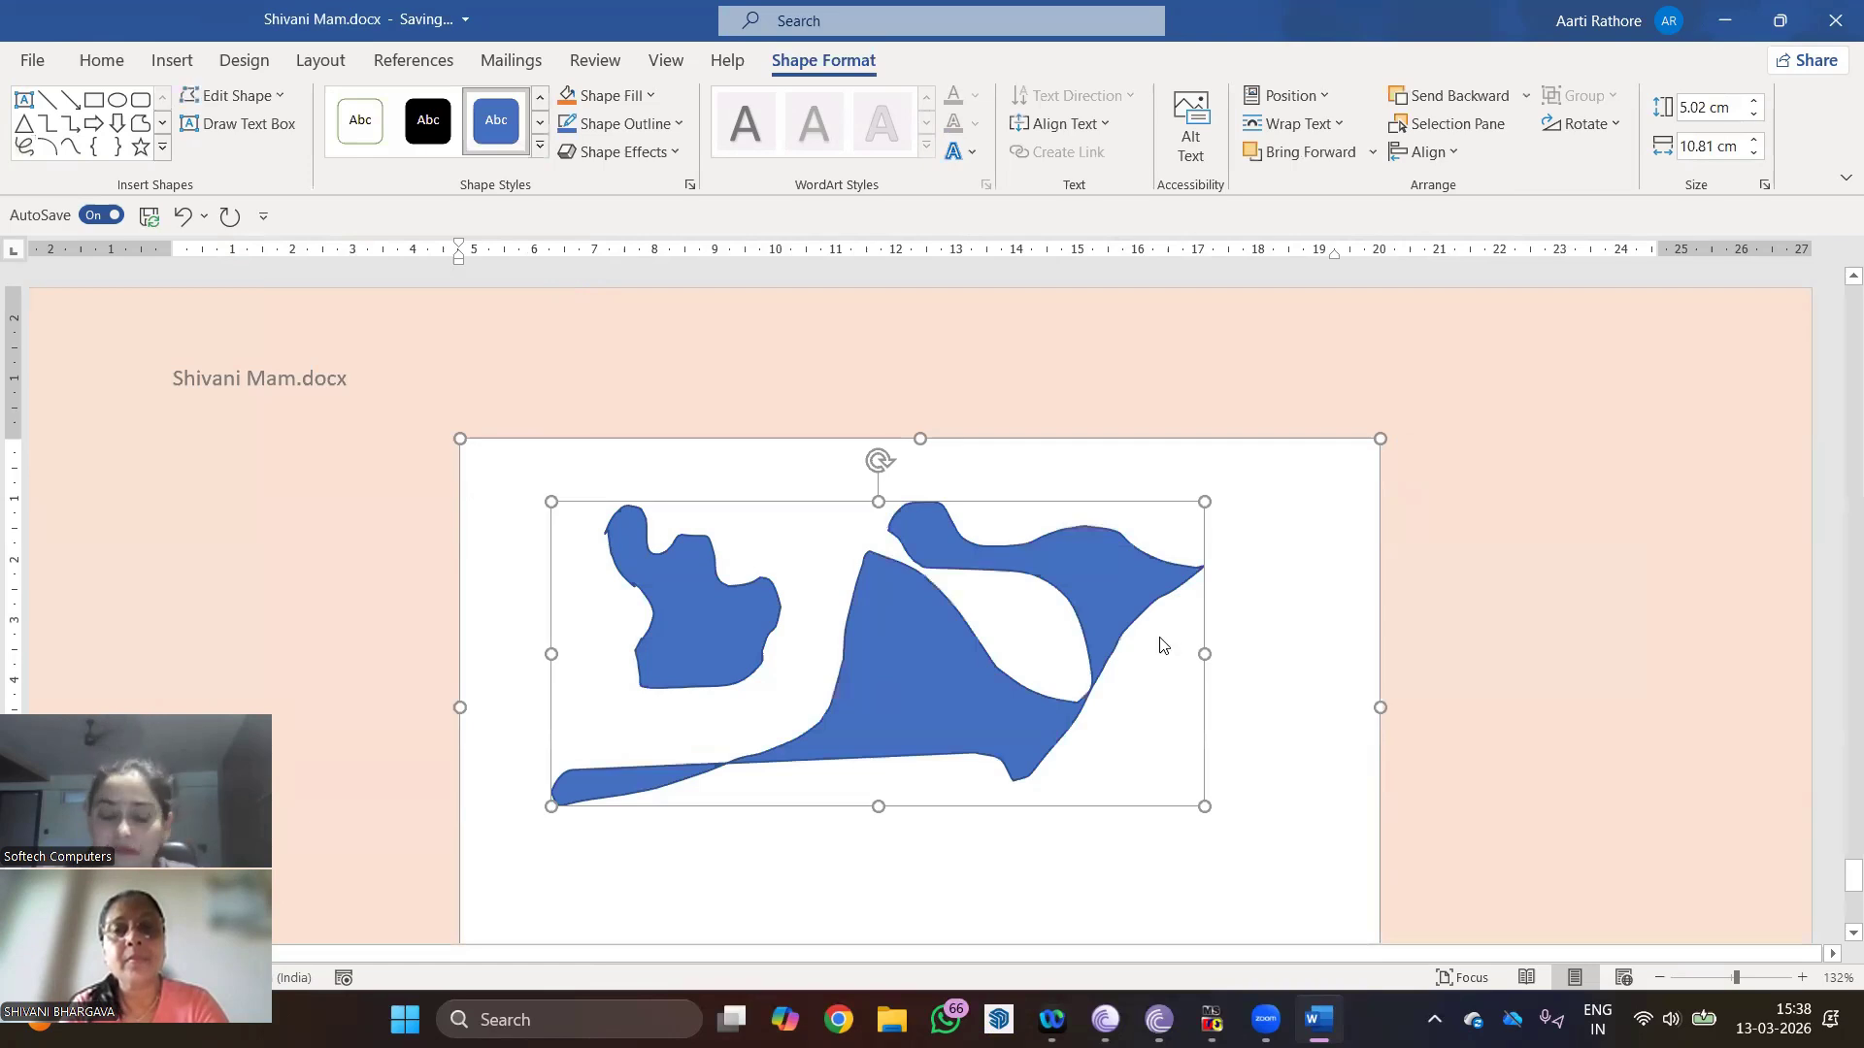
pyautogui.click(1228, 495)
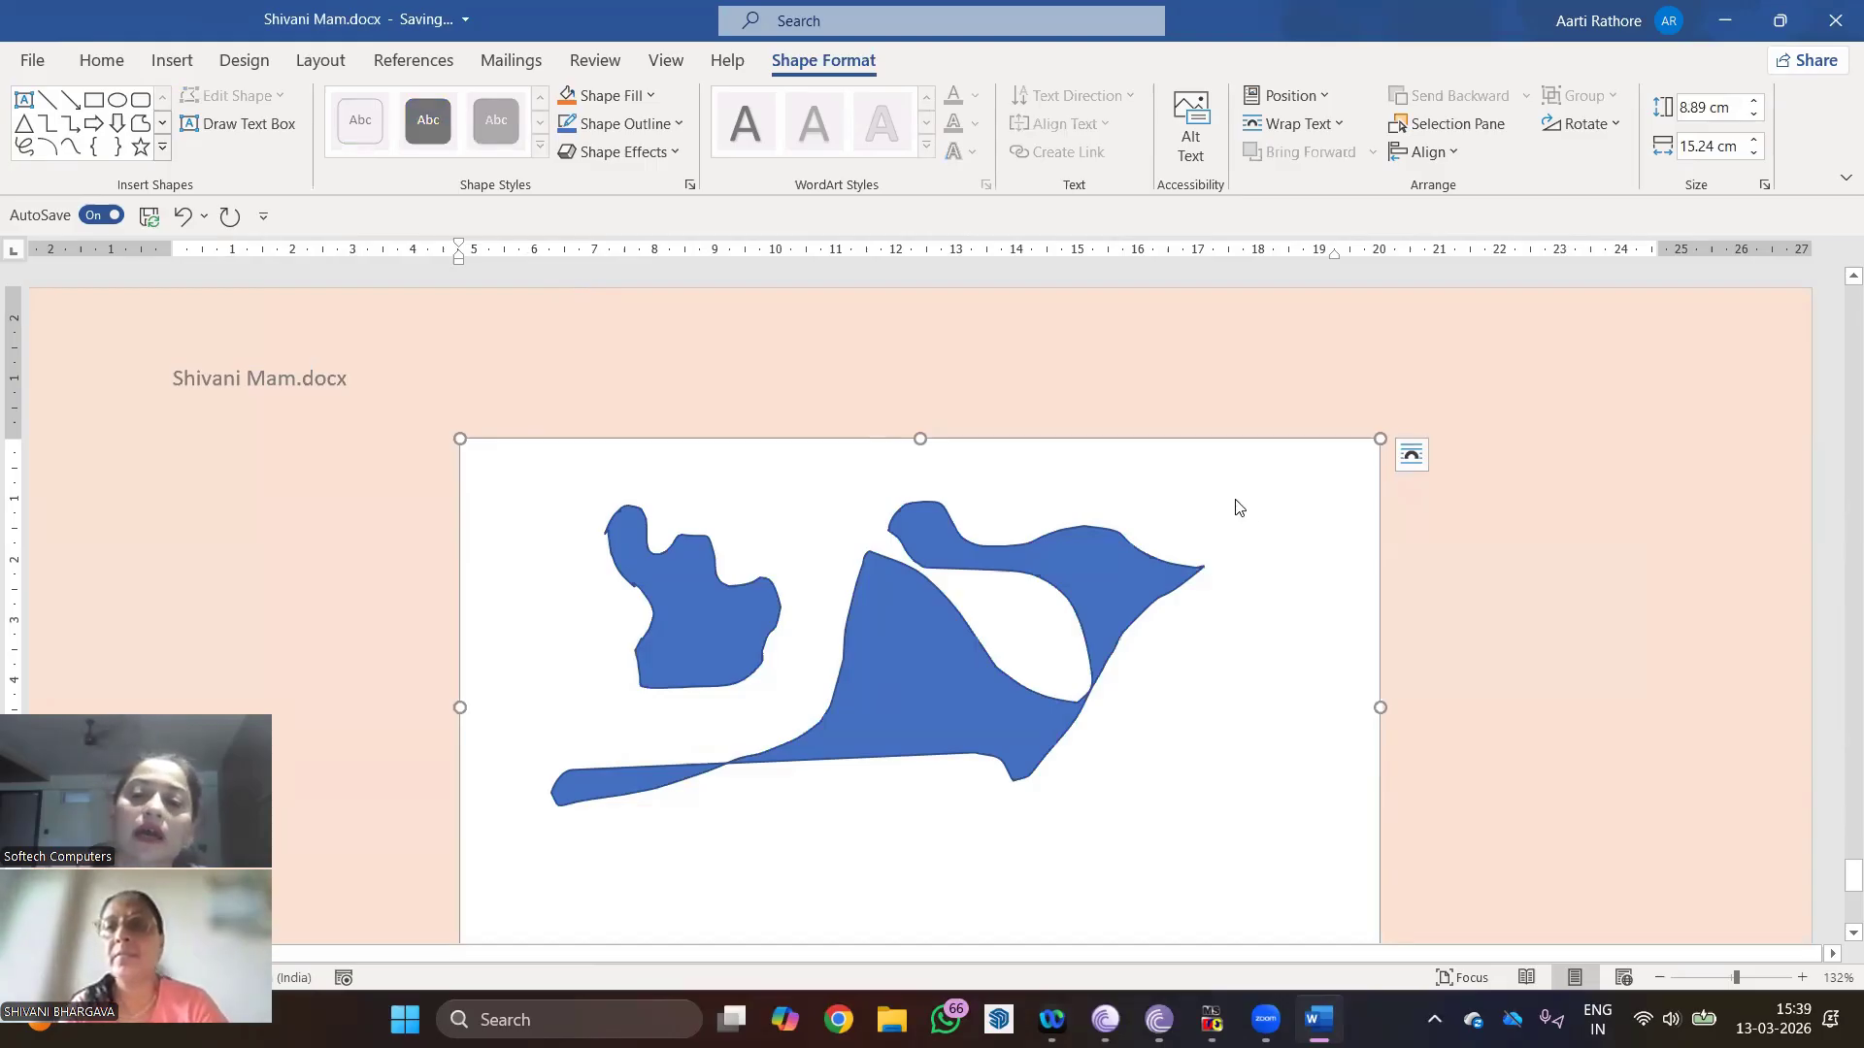
pyautogui.click(1462, 501)
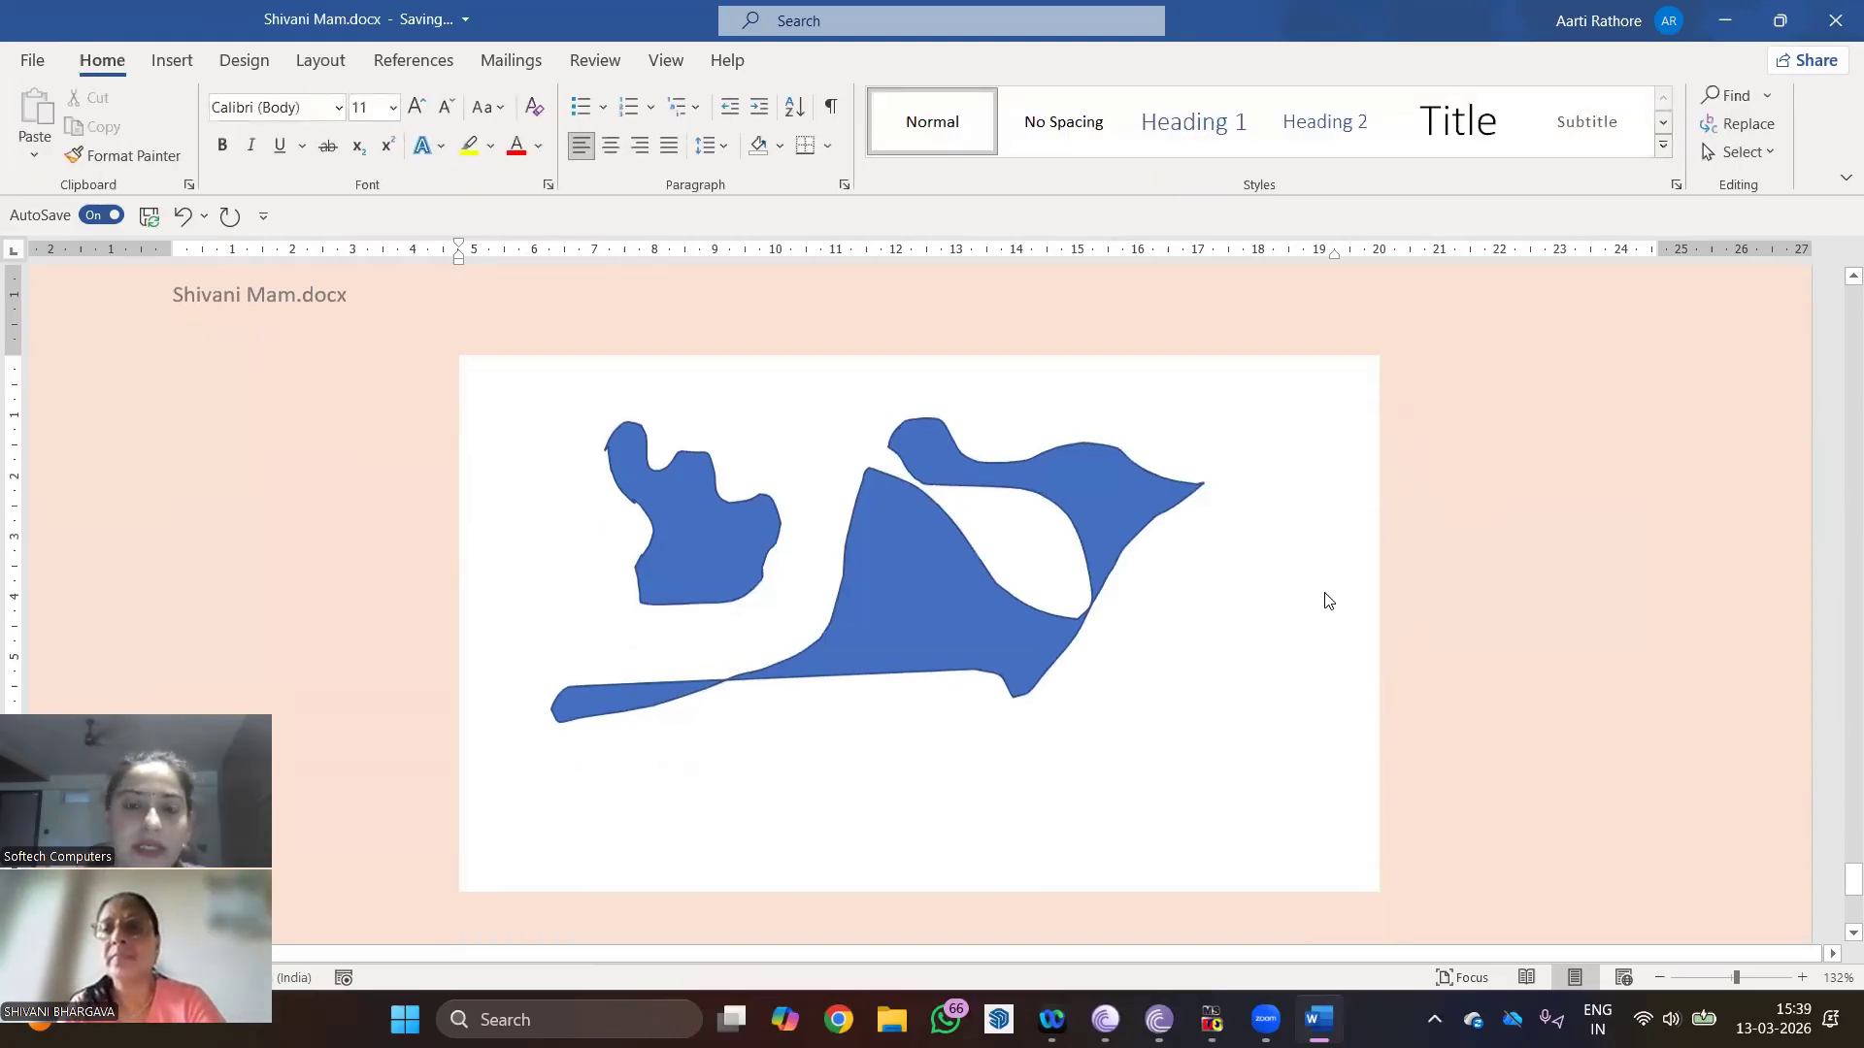
# Step: Fill the larger scribbled shape and the smaller one with orange
pyautogui.scroll(-2, 1323, 595)
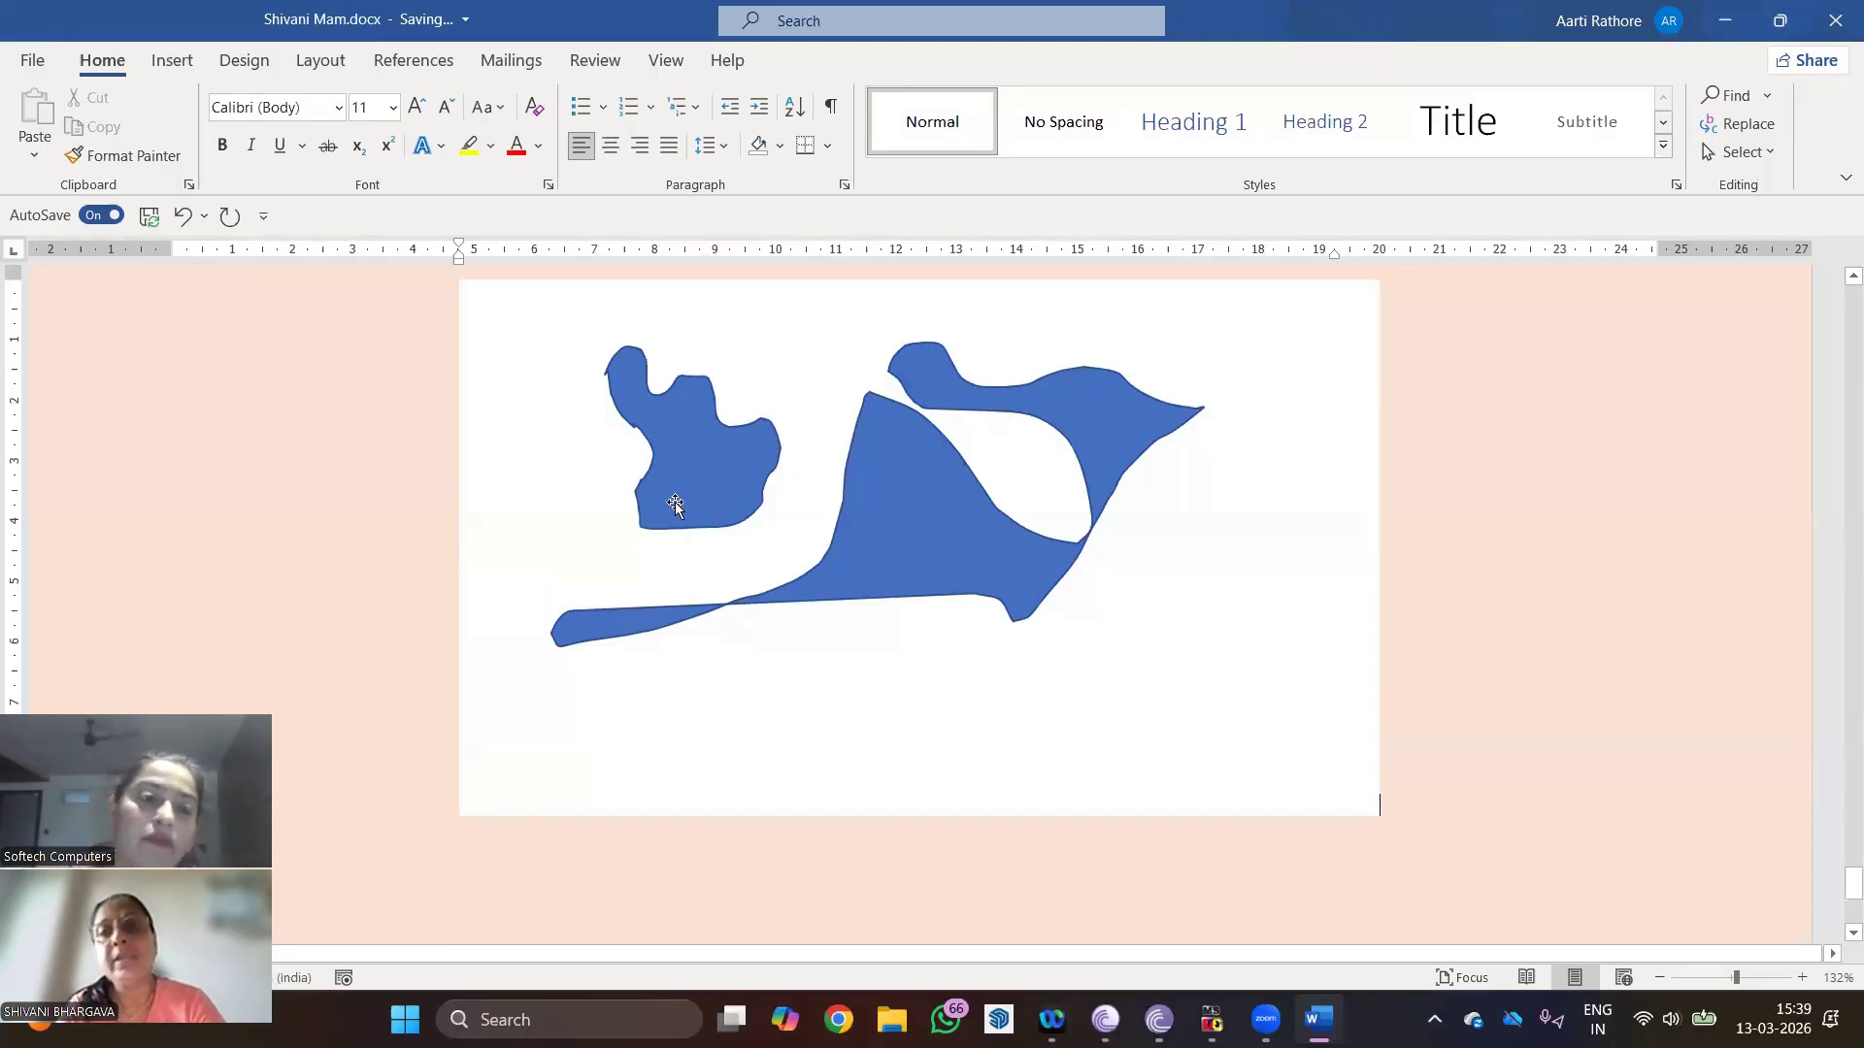
pyautogui.click(913, 527)
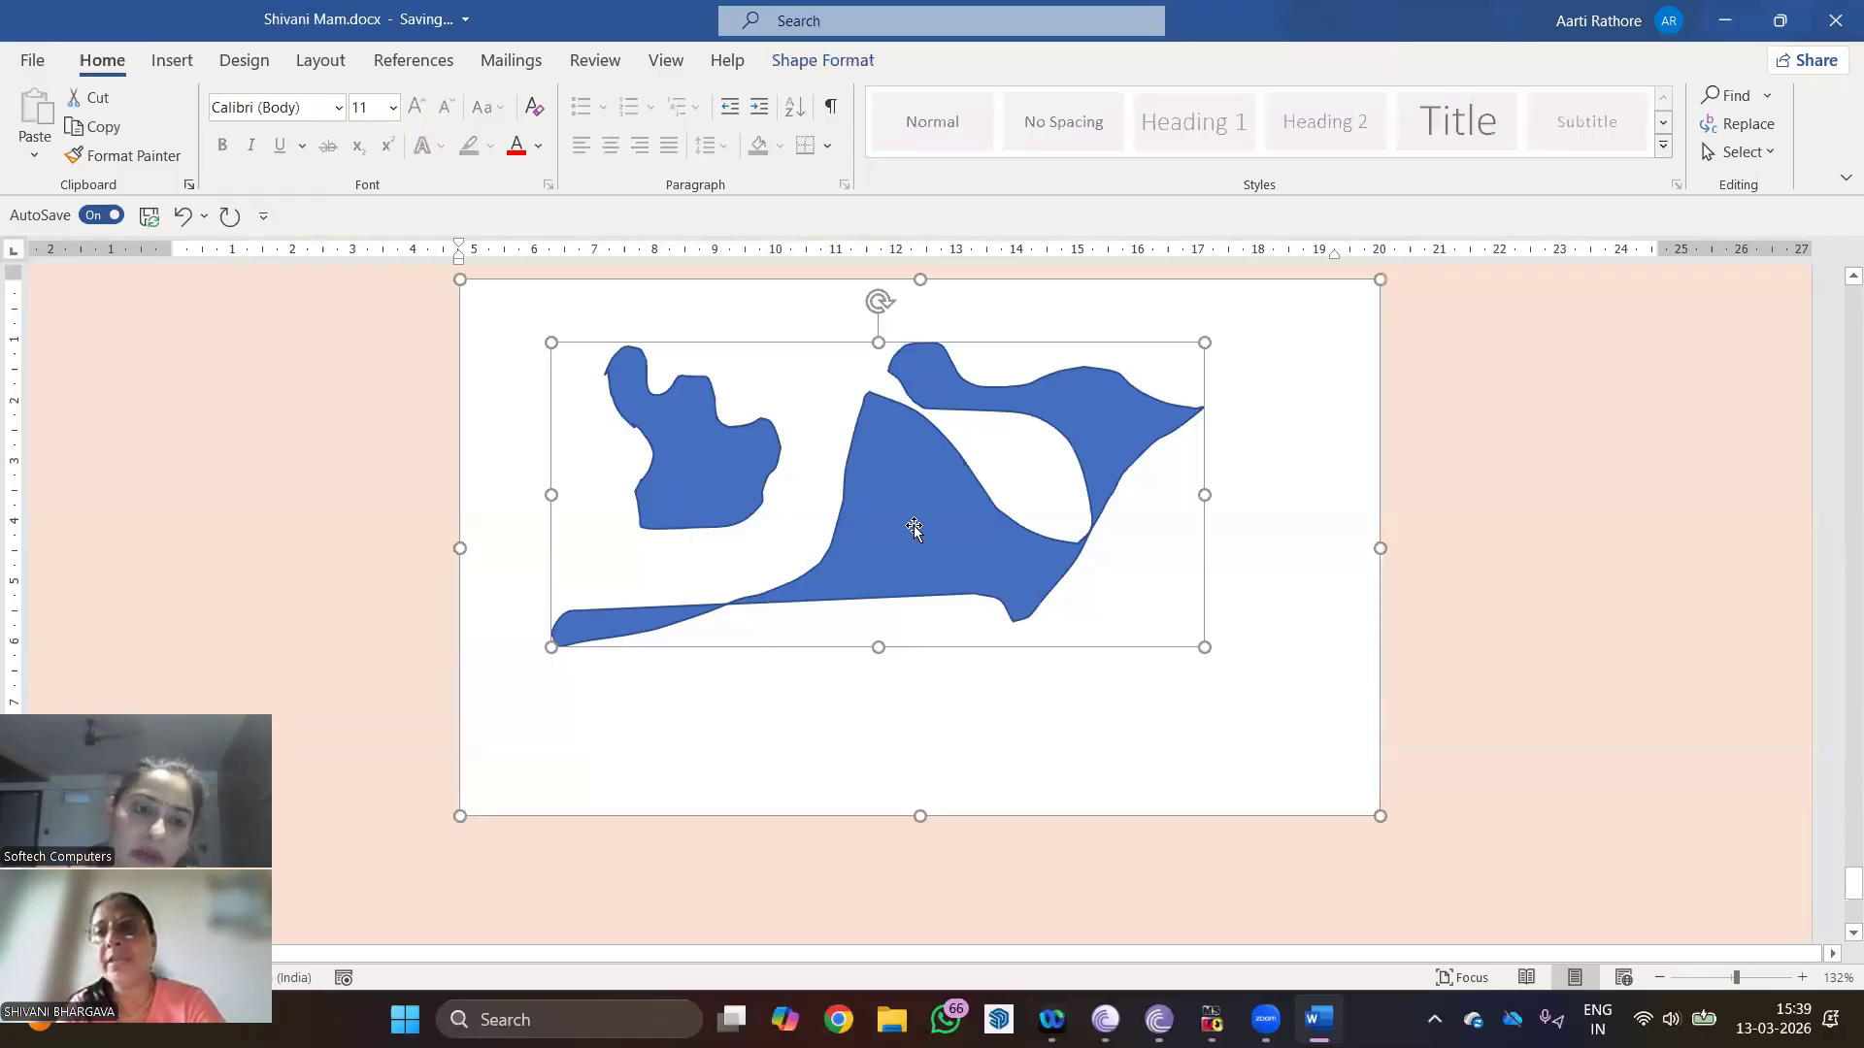
pyautogui.click(806, 60)
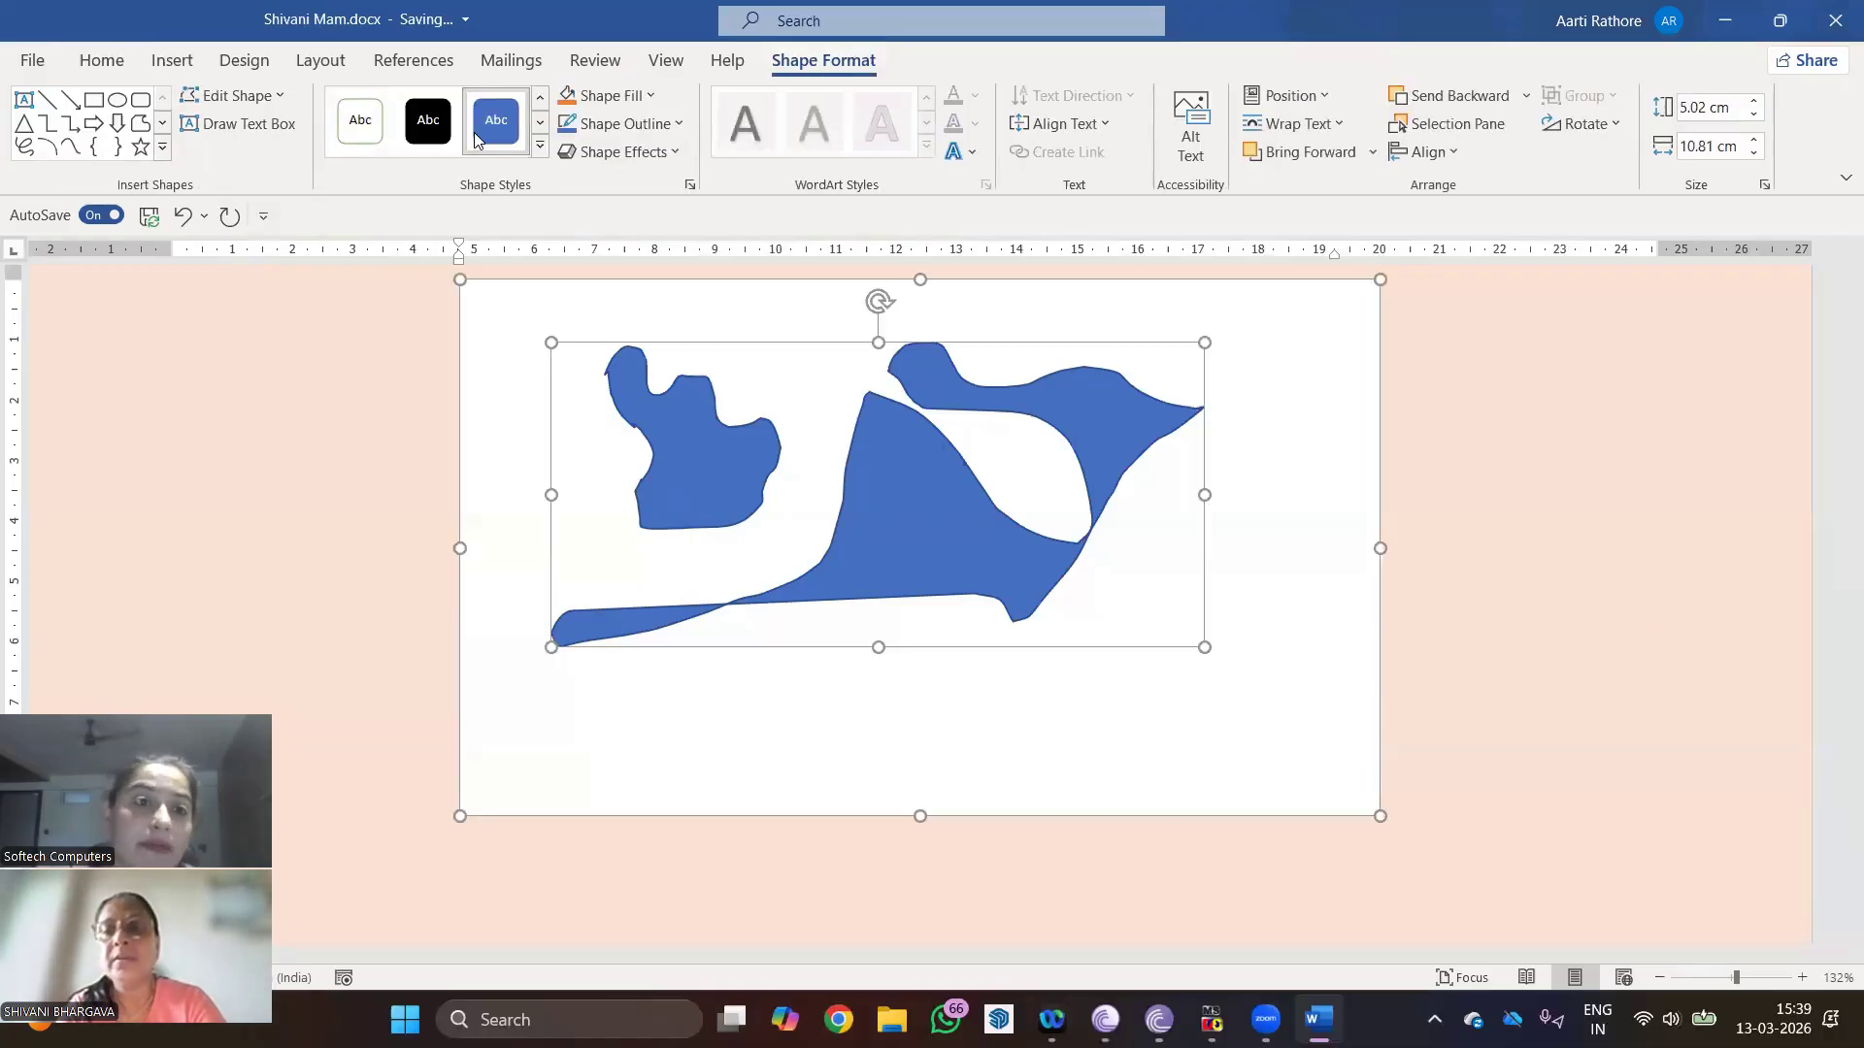
pyautogui.click(567, 105)
pyautogui.click(767, 464)
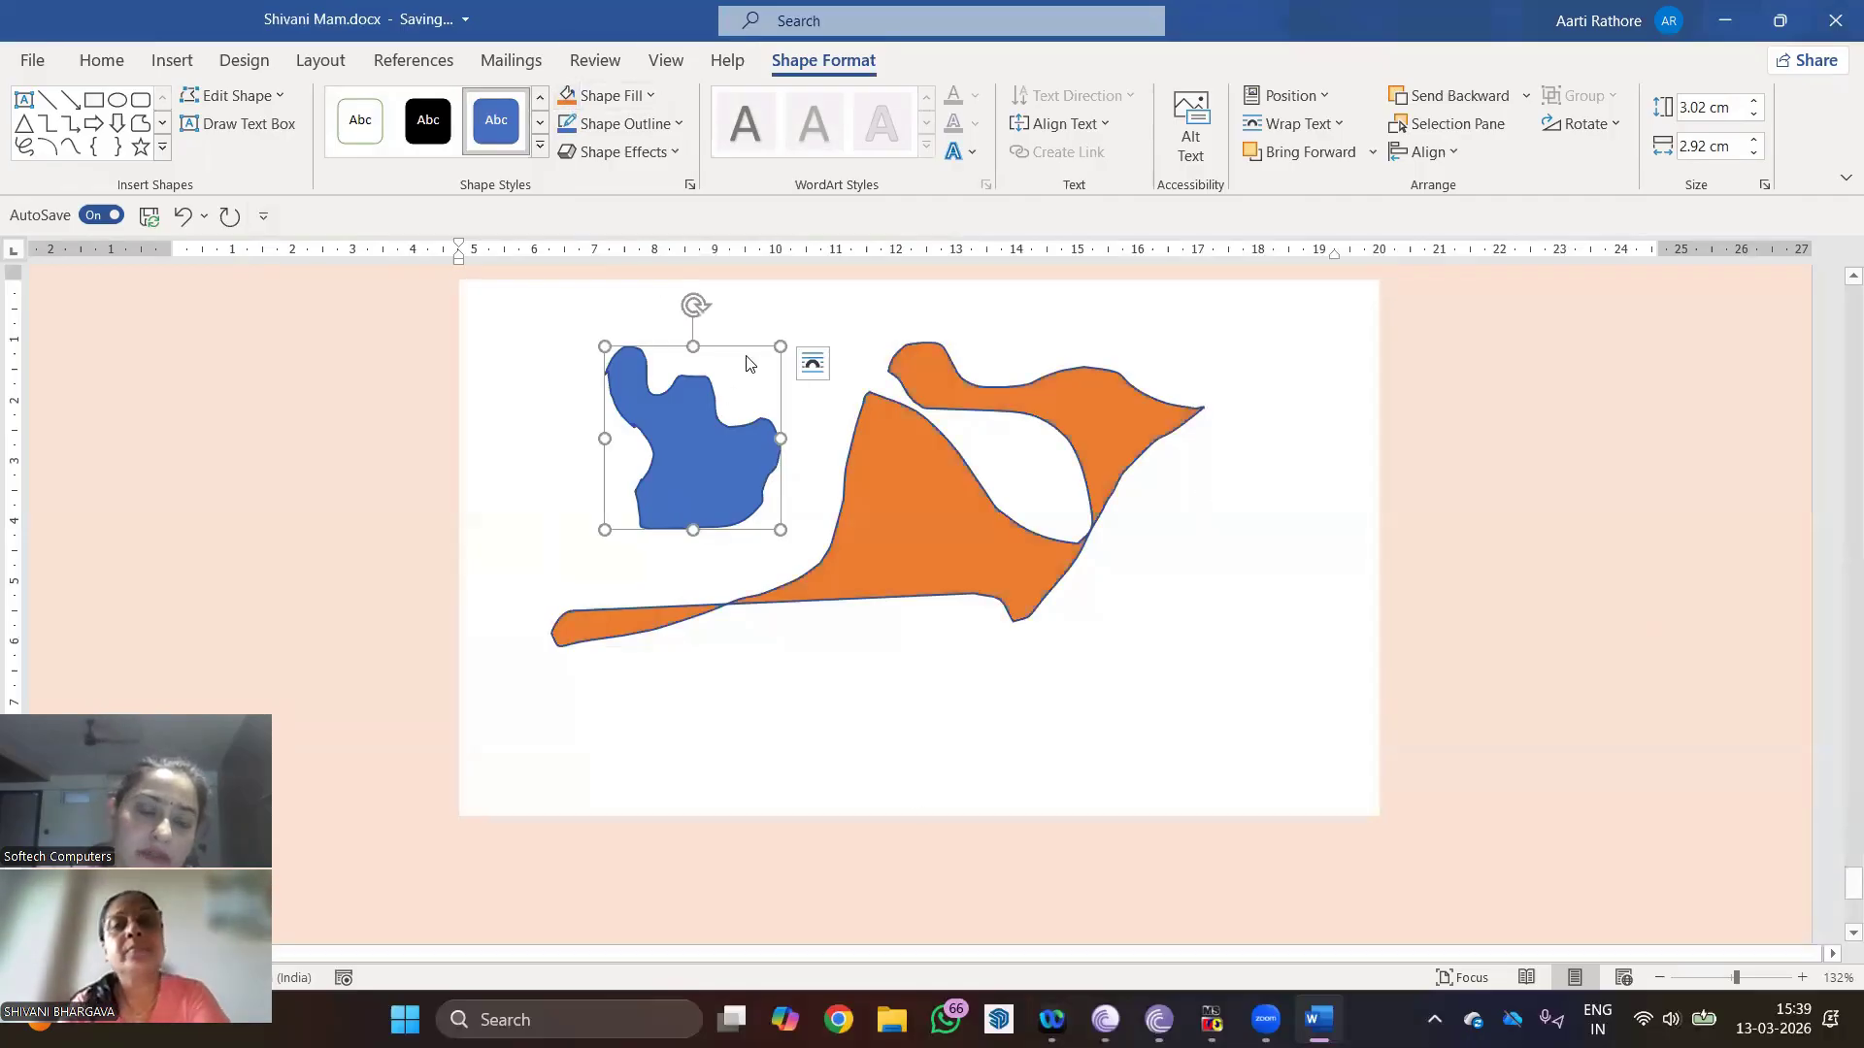
pyautogui.click(571, 107)
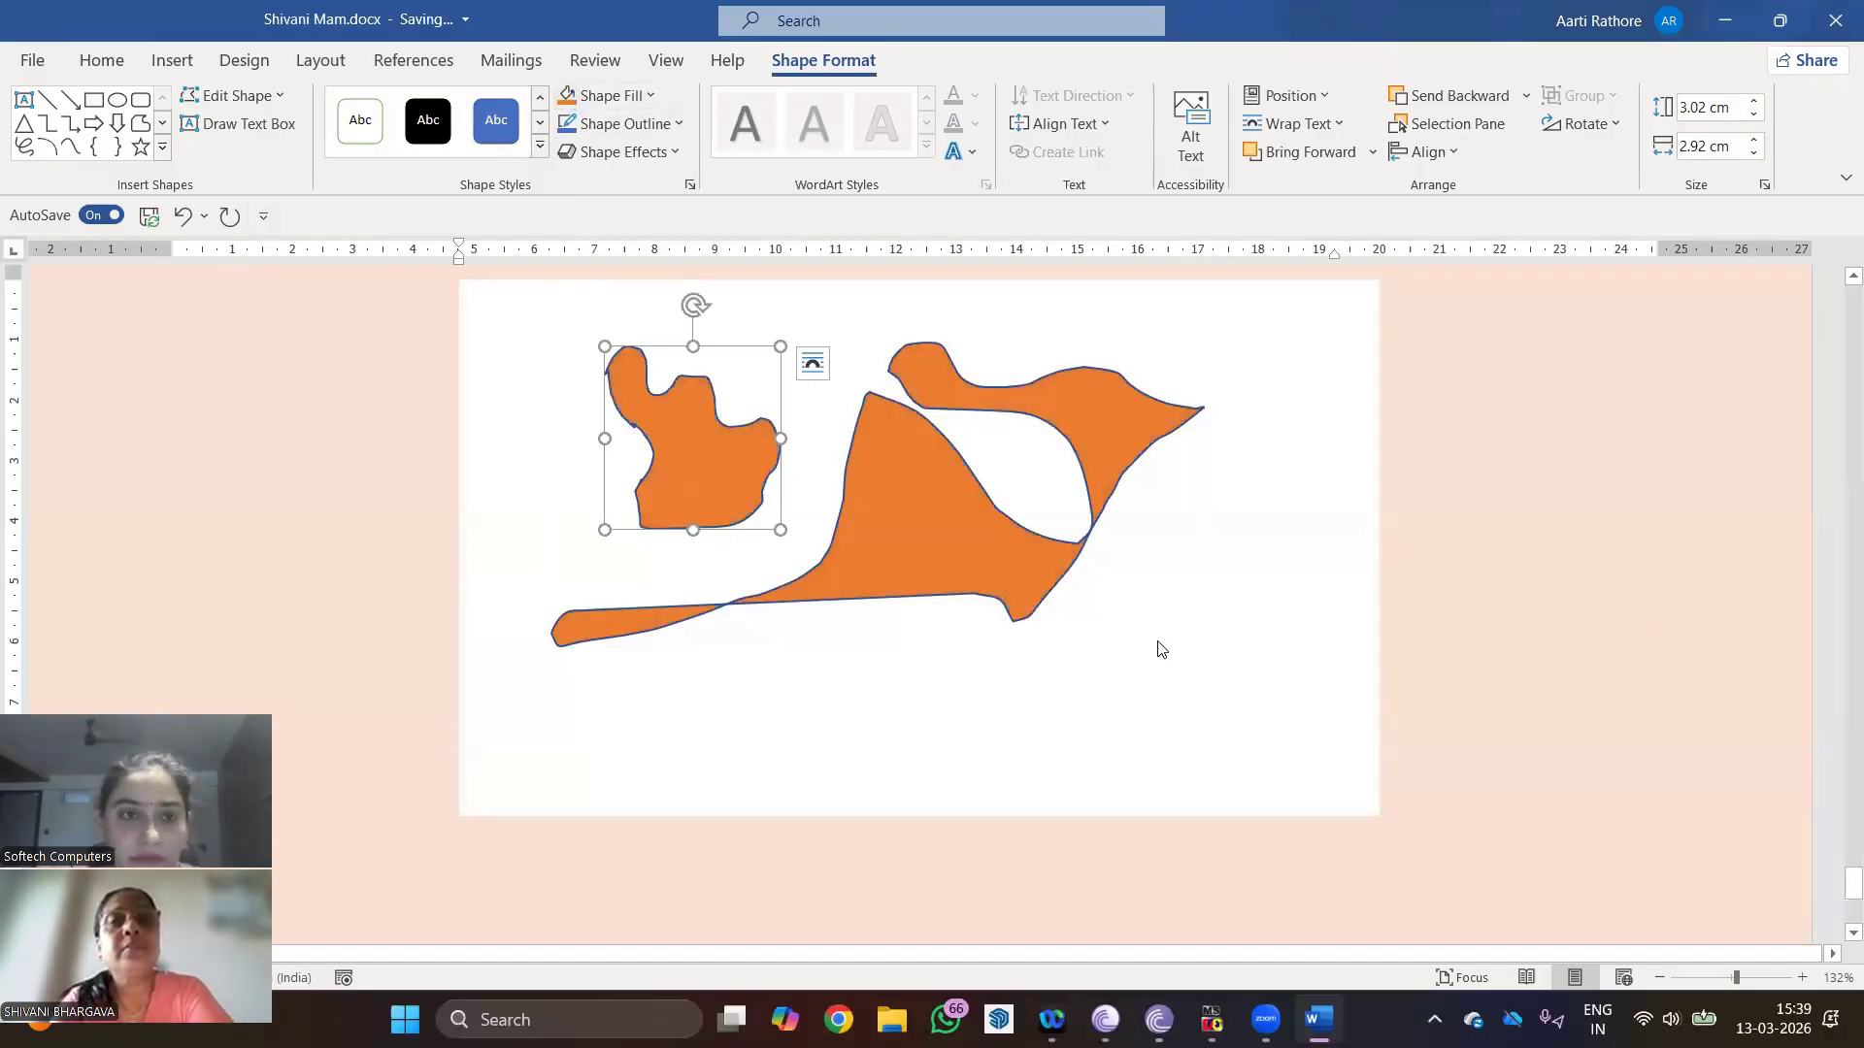
# Step: Apply the first Bevel variation as a shape effect to the larger orange freeform
pyautogui.click(1097, 574)
pyautogui.click(932, 491)
pyautogui.click(666, 154)
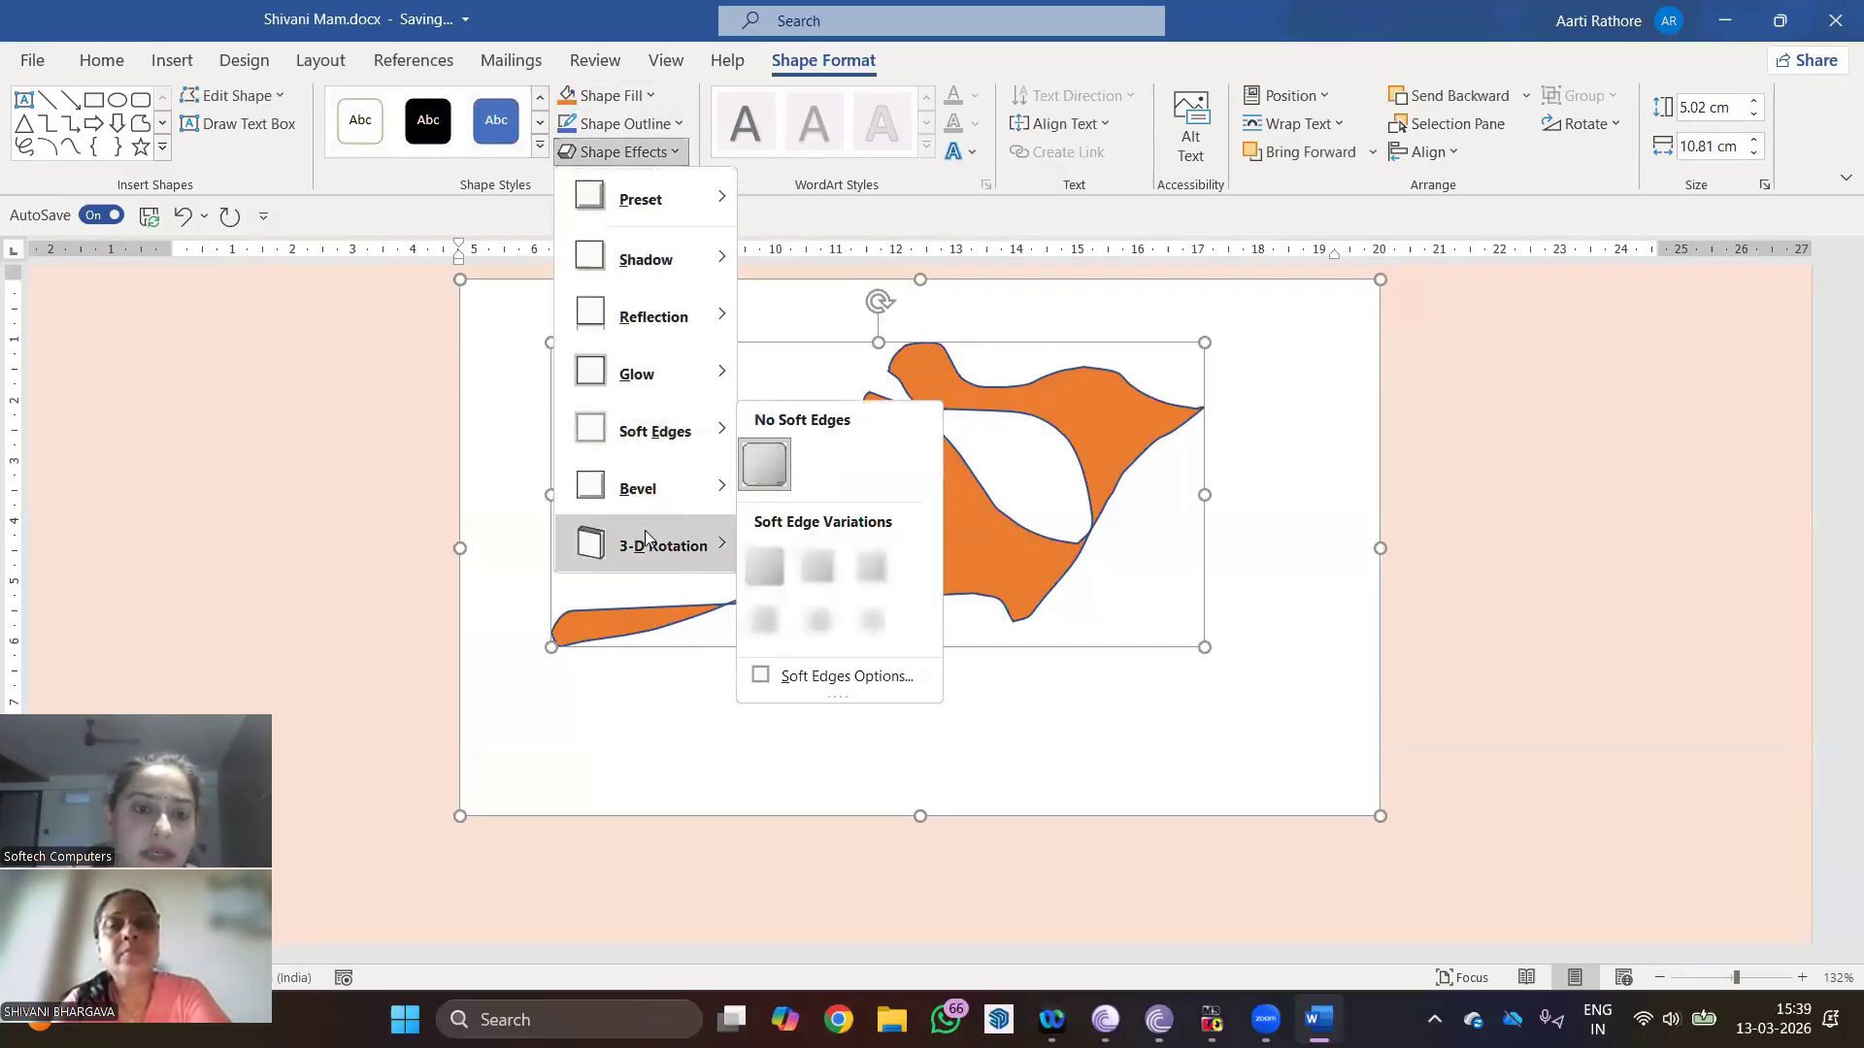
pyautogui.moveTo(709, 476)
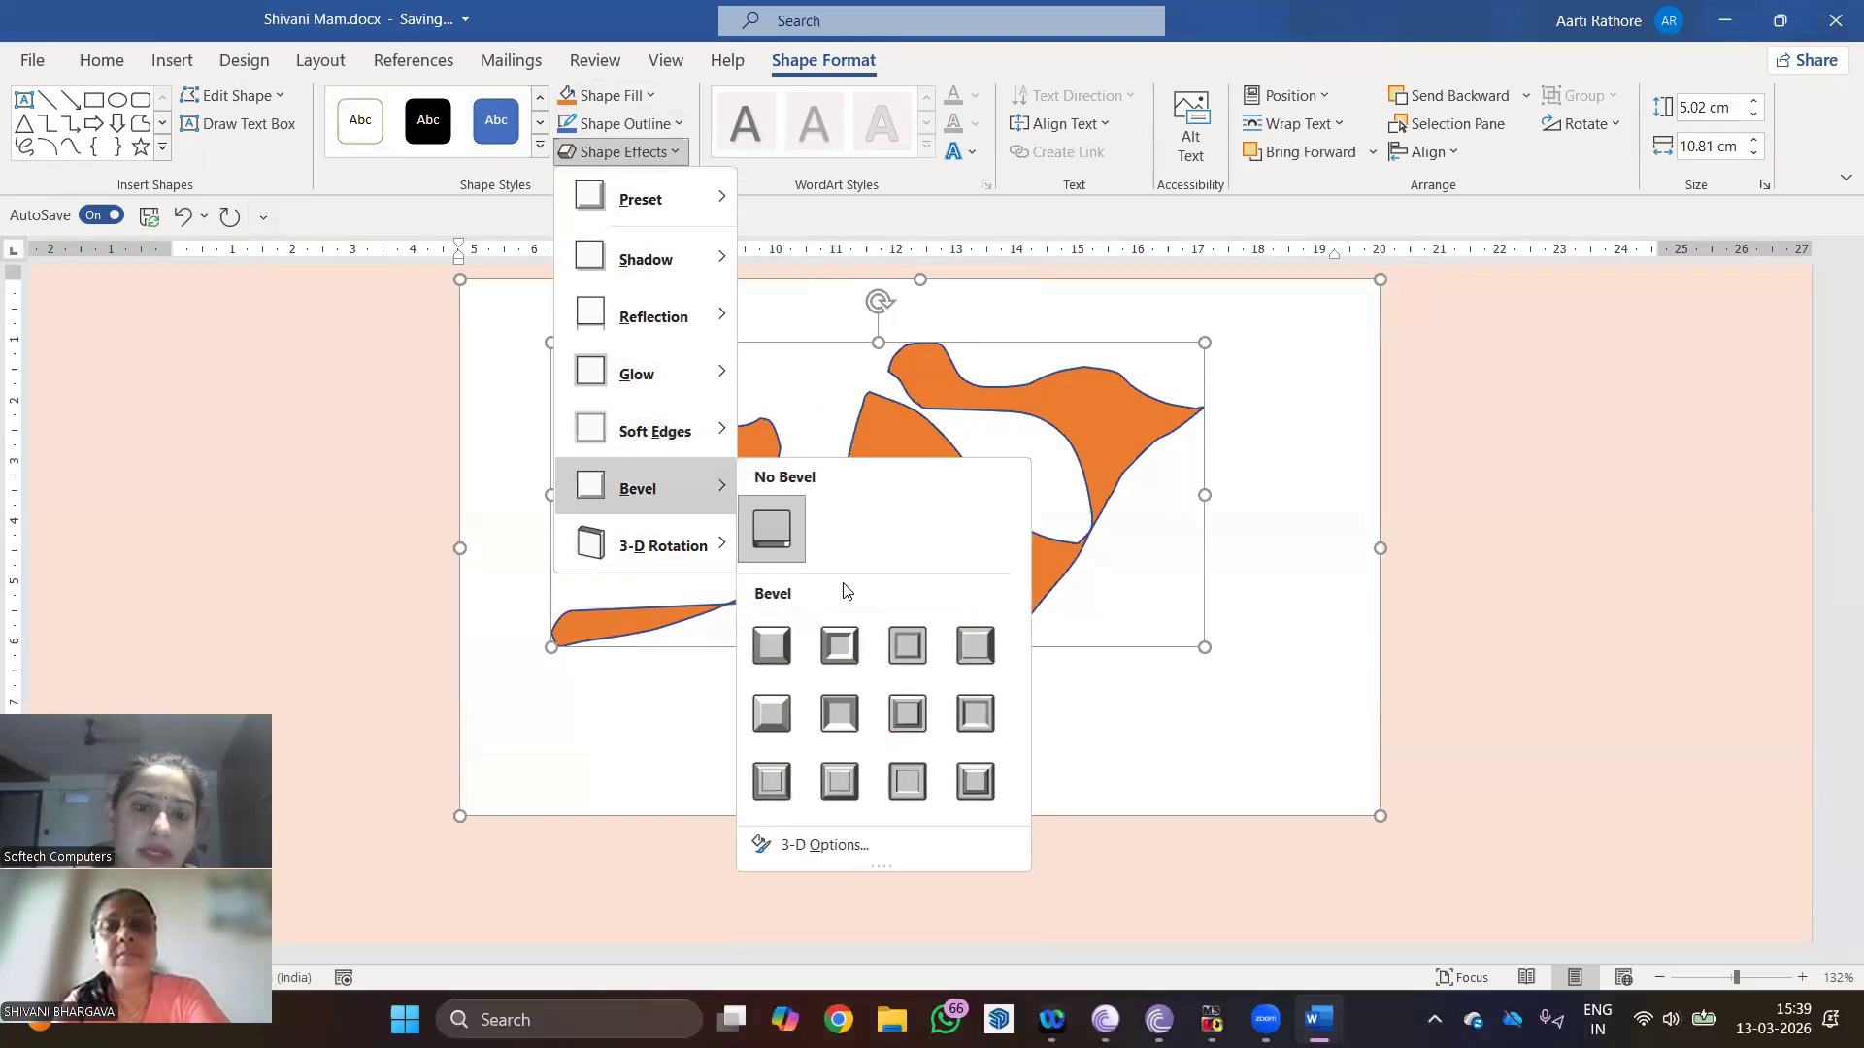
pyautogui.click(772, 645)
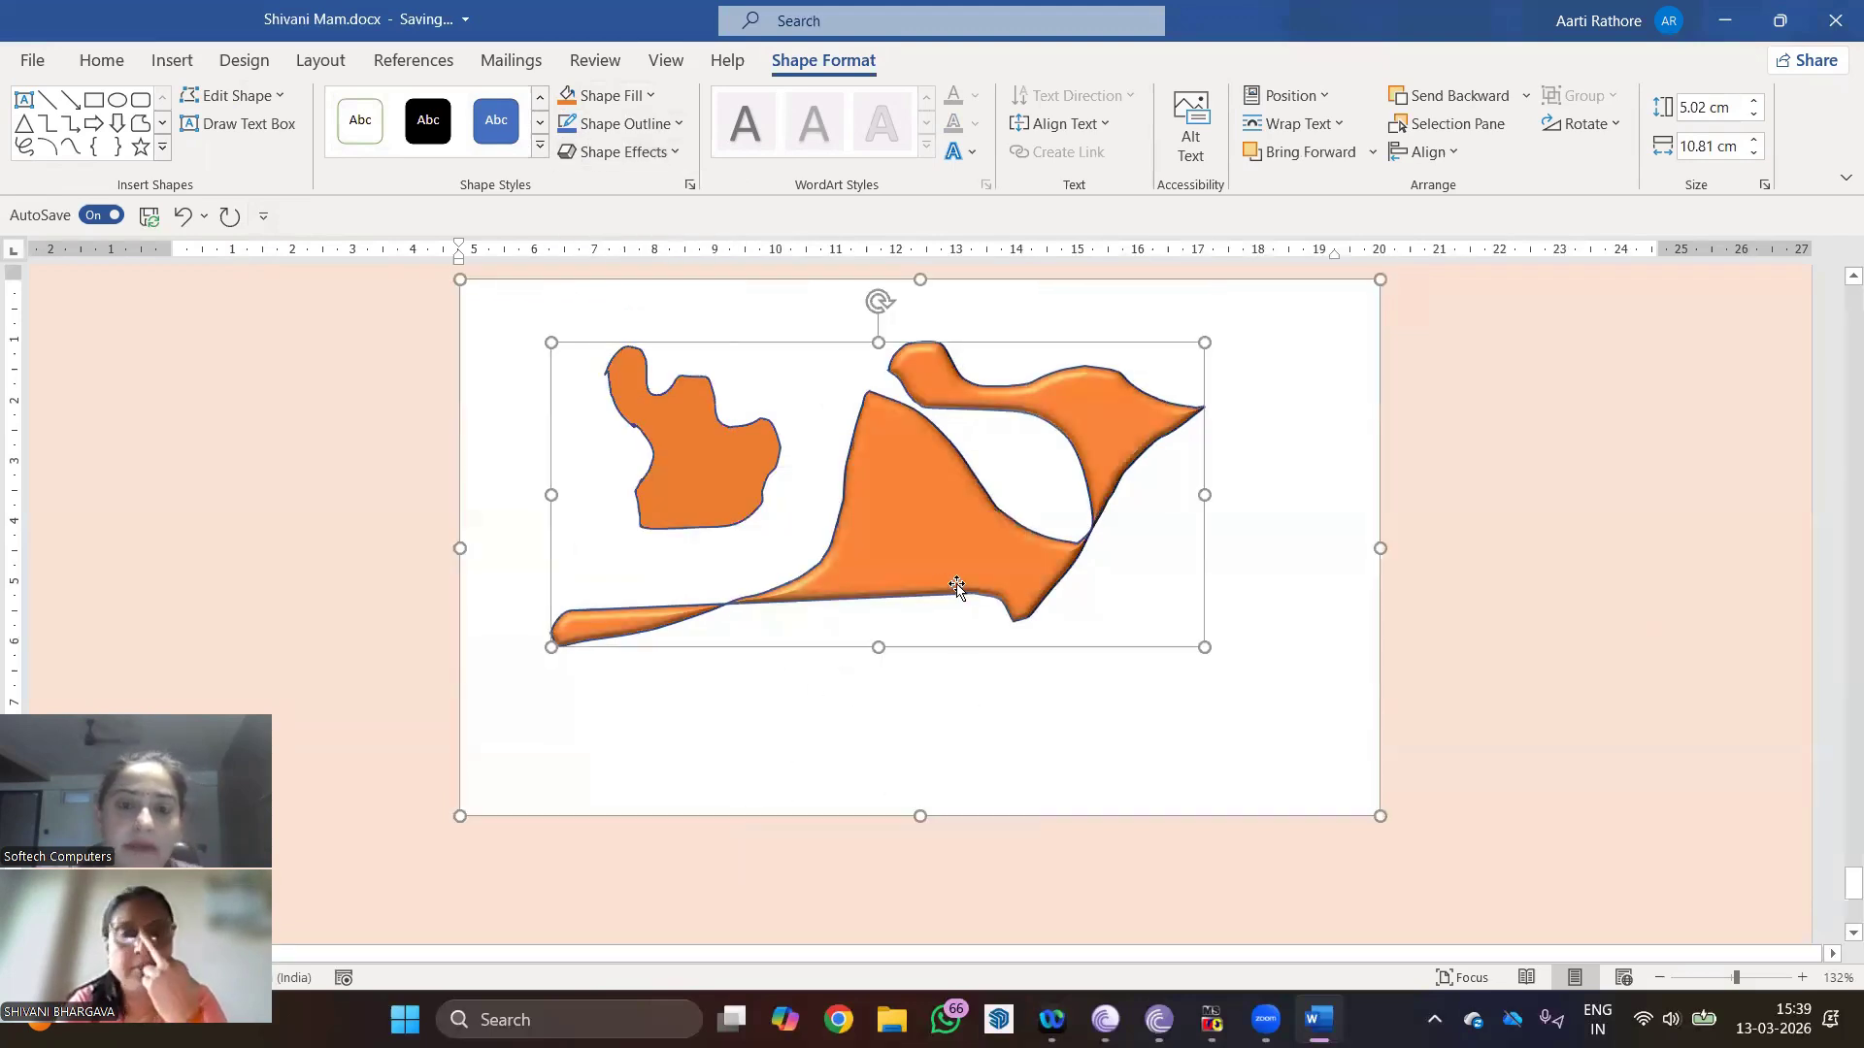
# Step: Apply a Perspective 3-D Rotation effect to the larger freeform, using the second preset in the last Perspective row
pyautogui.keyDown('ctrl'); pyautogui.scroll(2, 1248, 686); pyautogui.keyUp('ctrl')
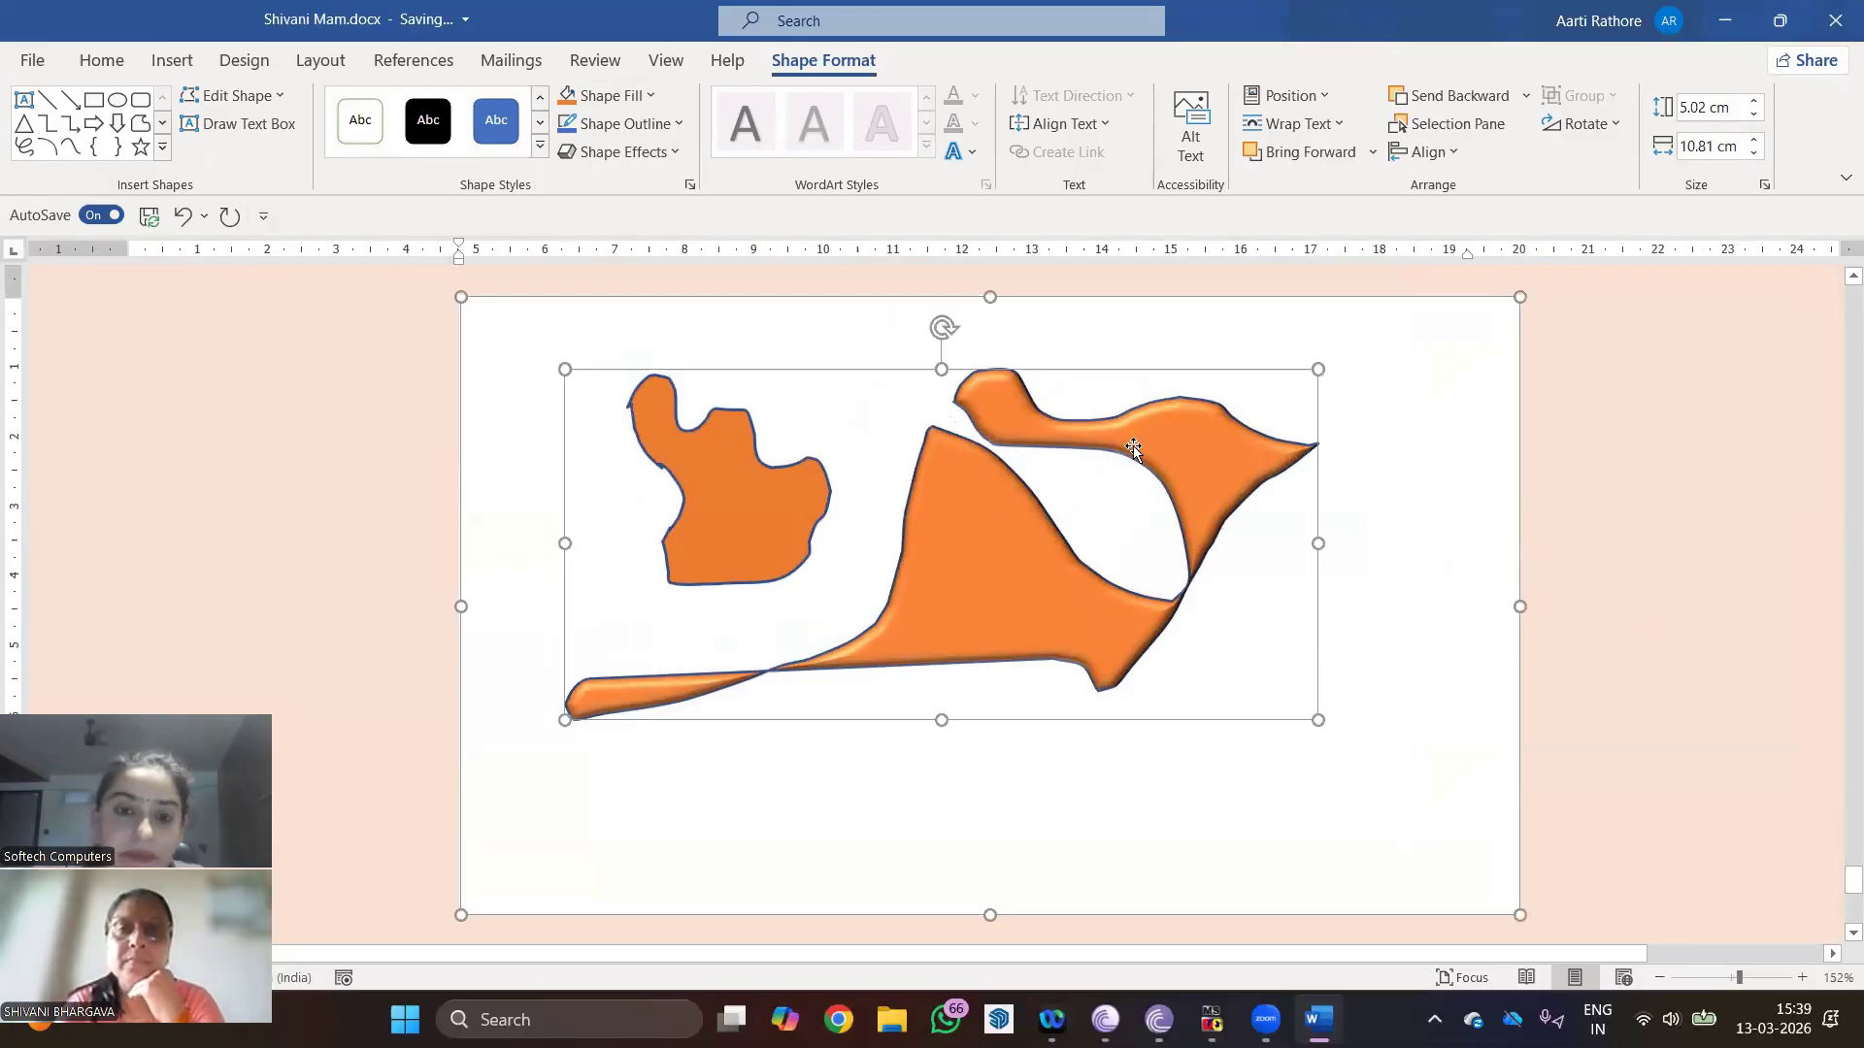
pyautogui.click(621, 151)
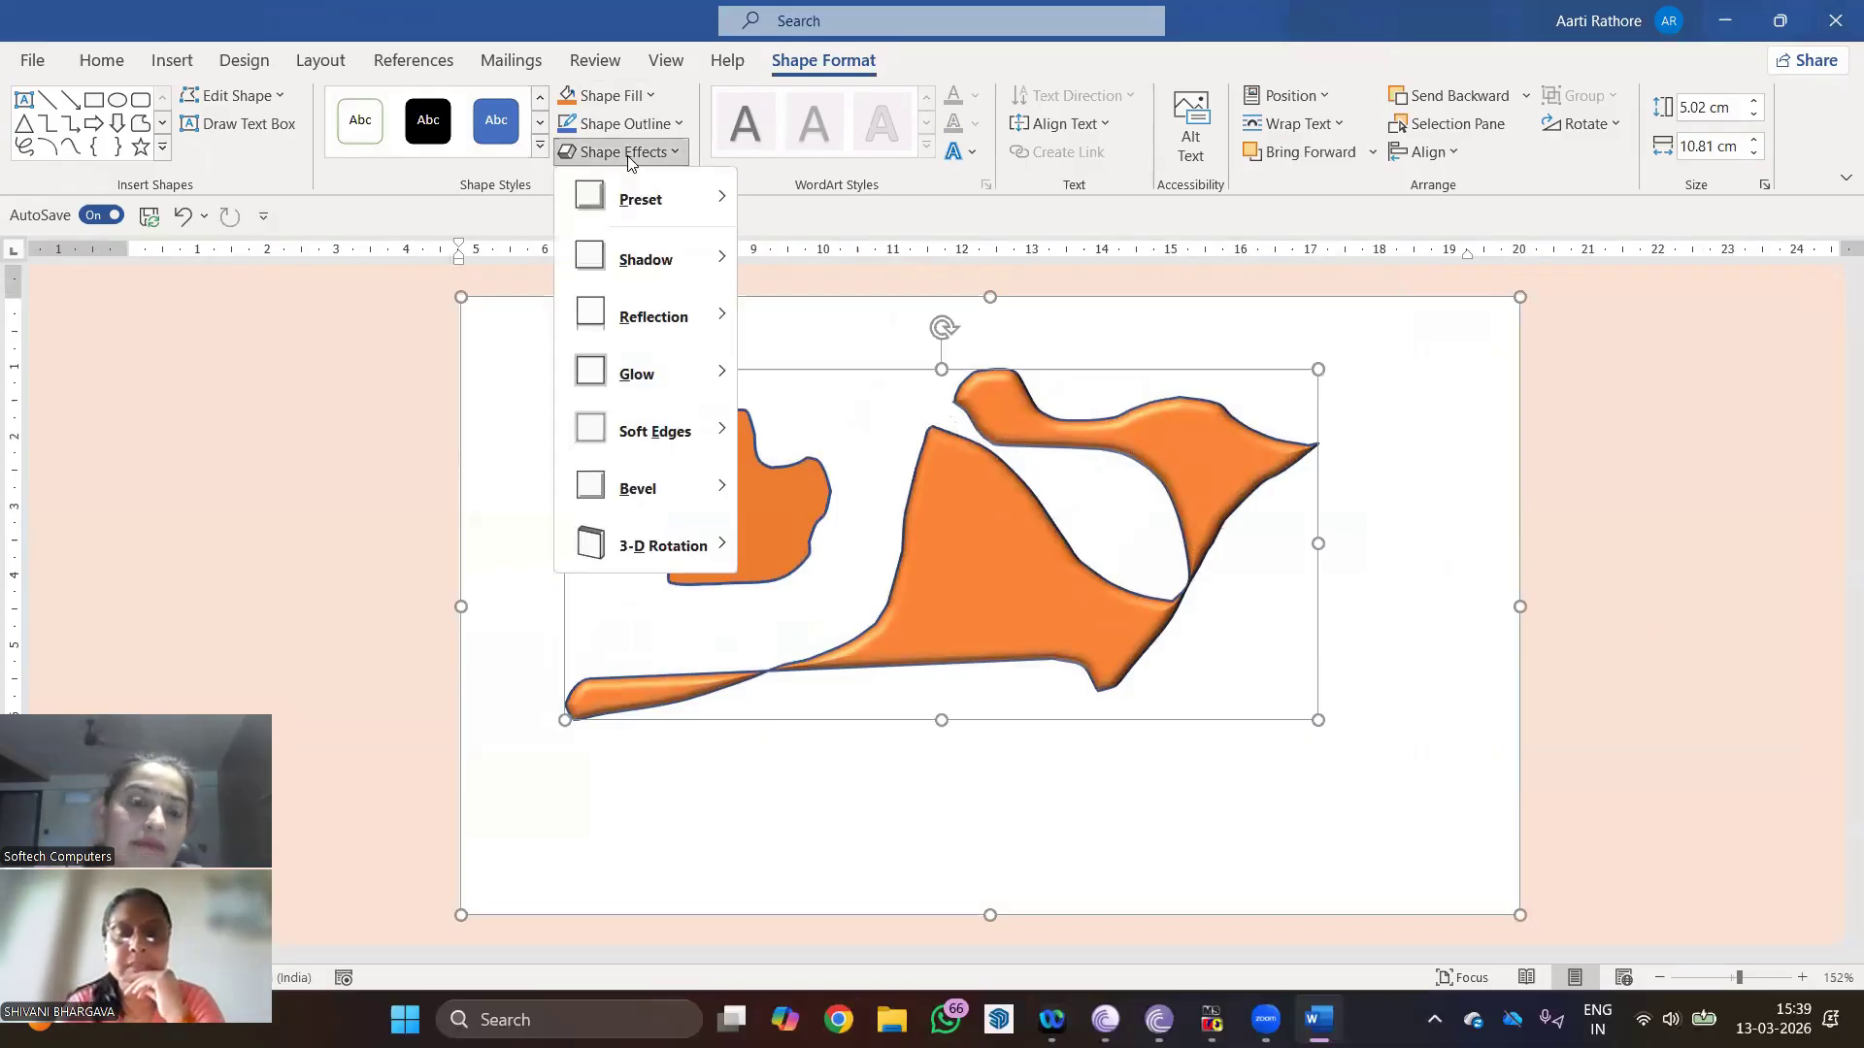
pyautogui.moveTo(680, 546)
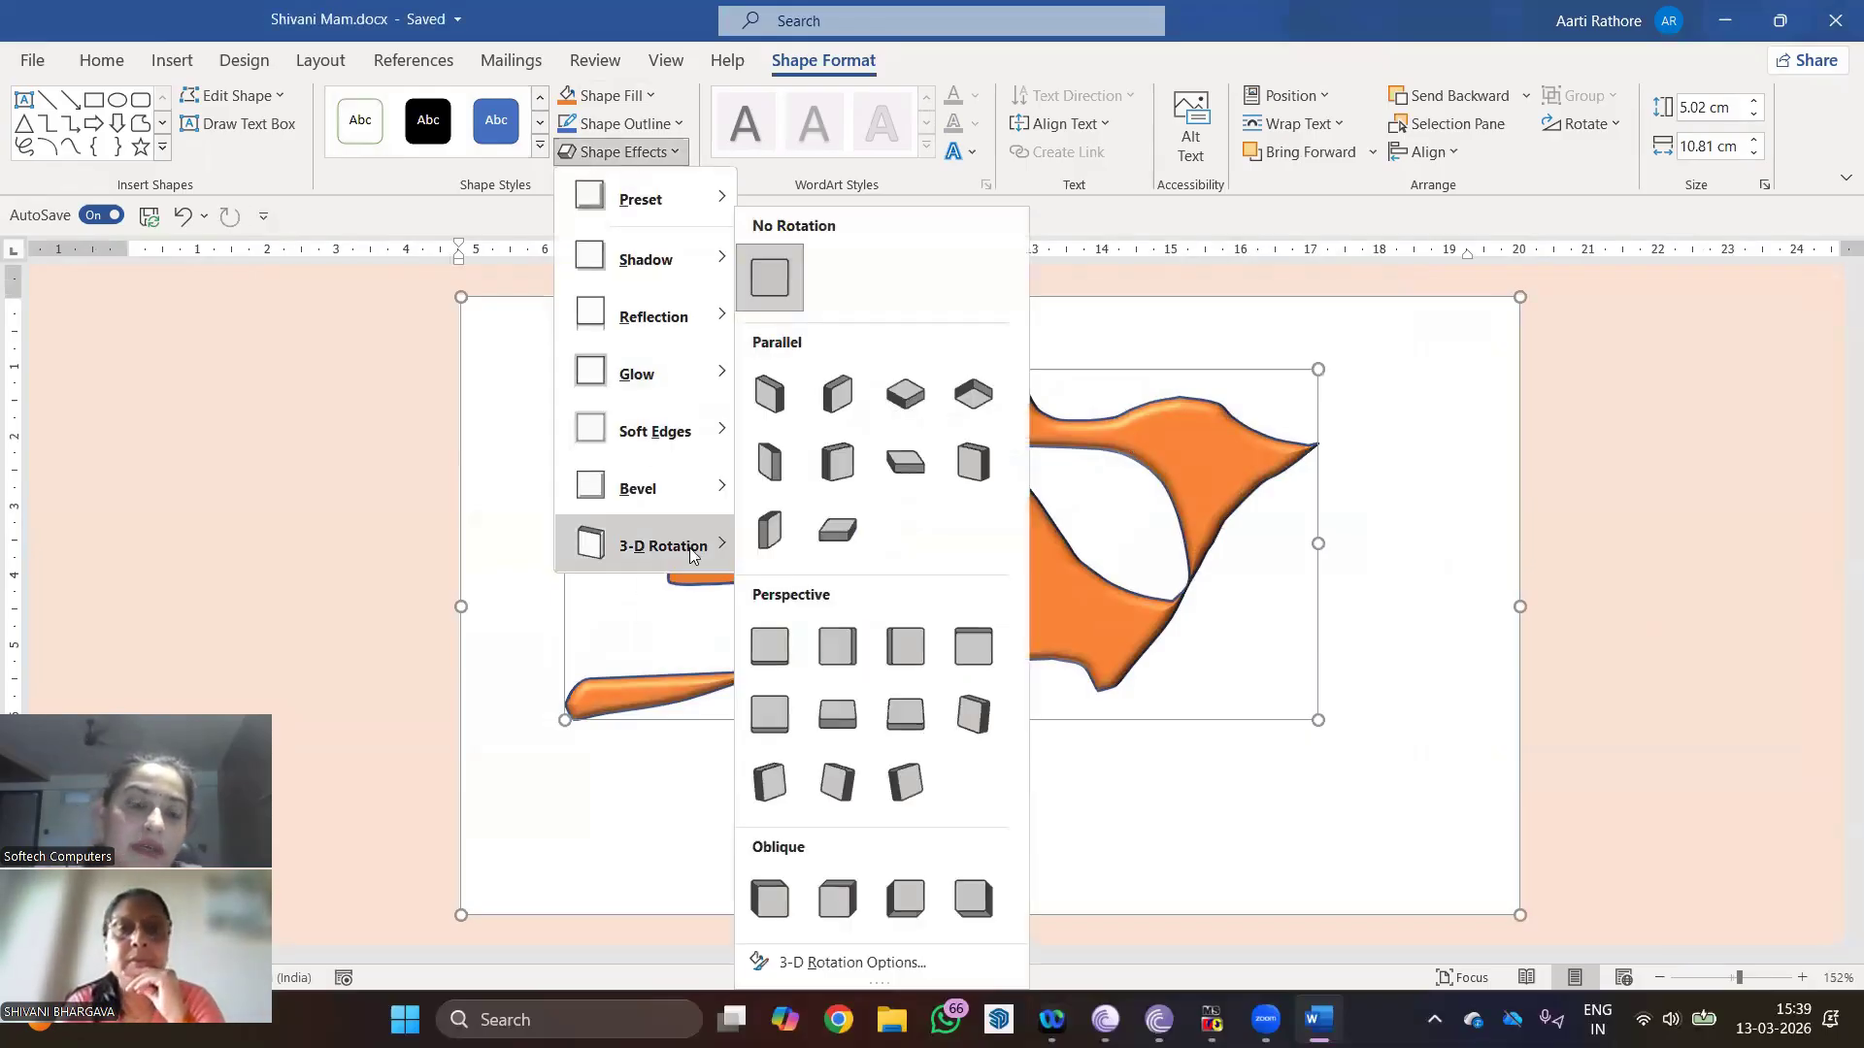
pyautogui.click(860, 796)
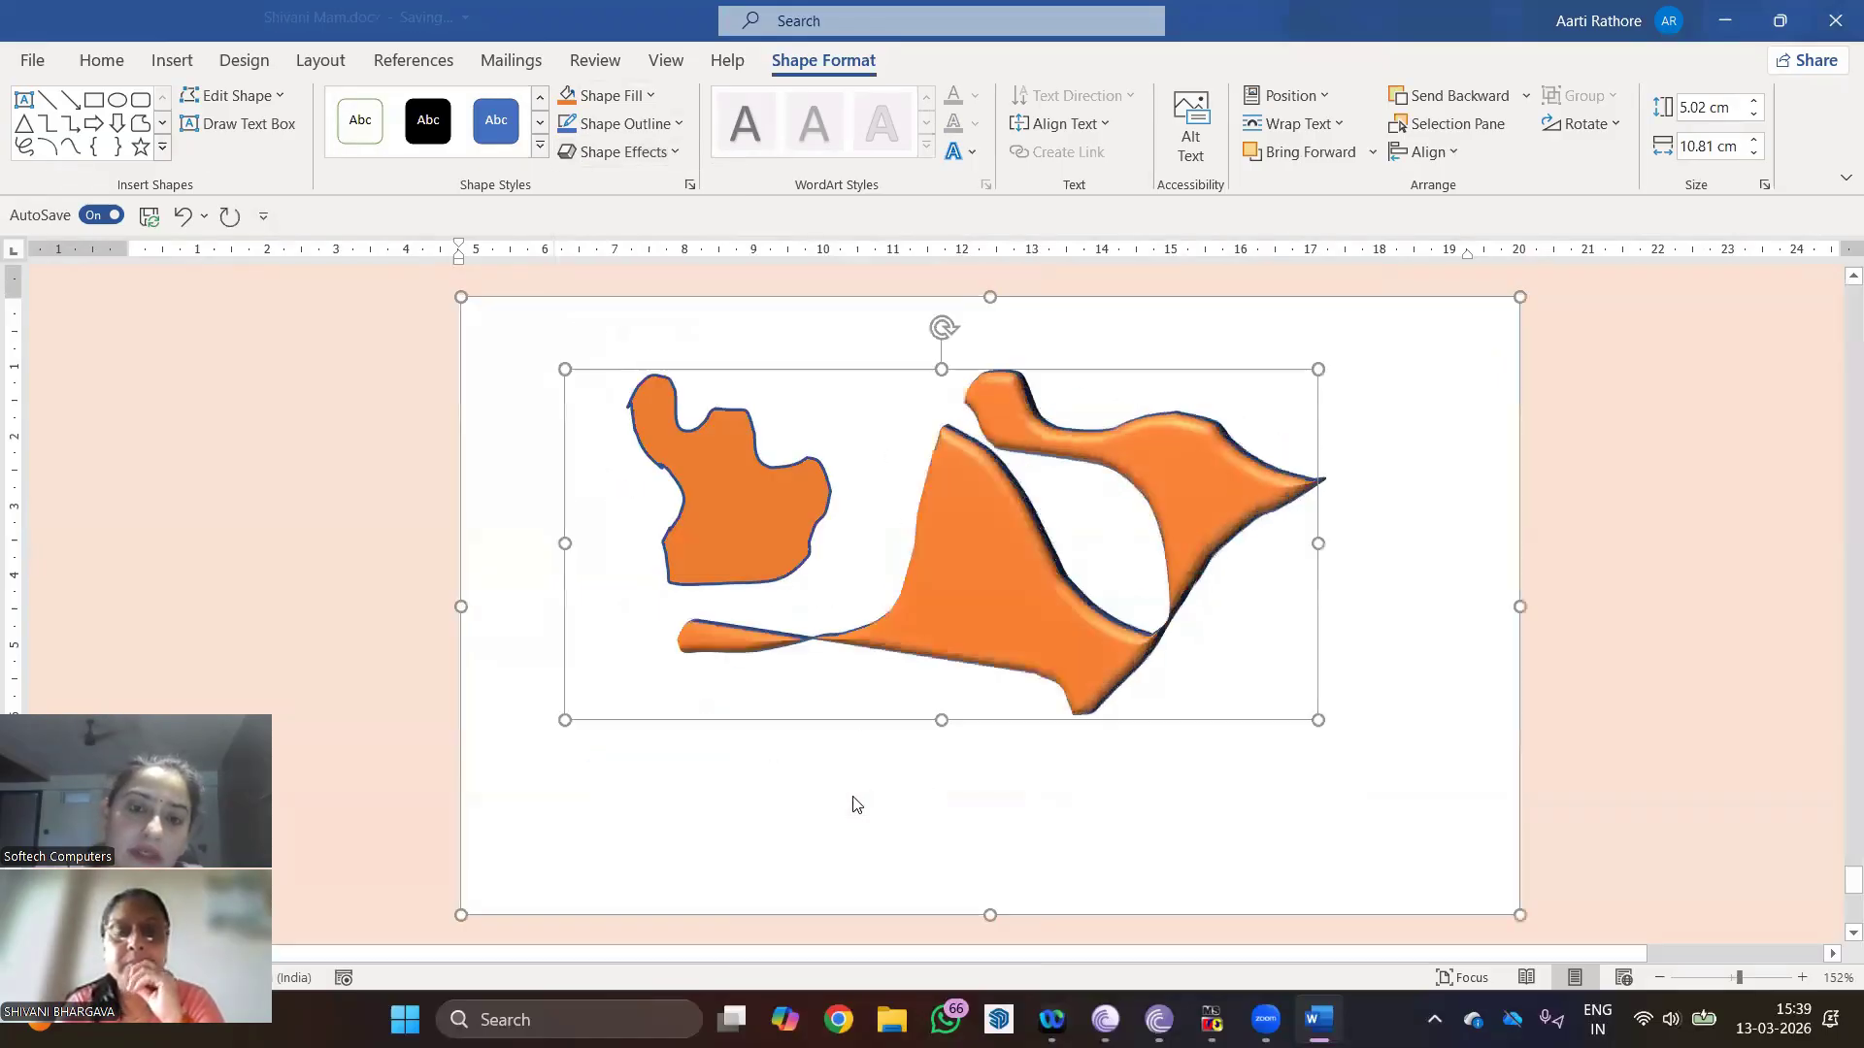
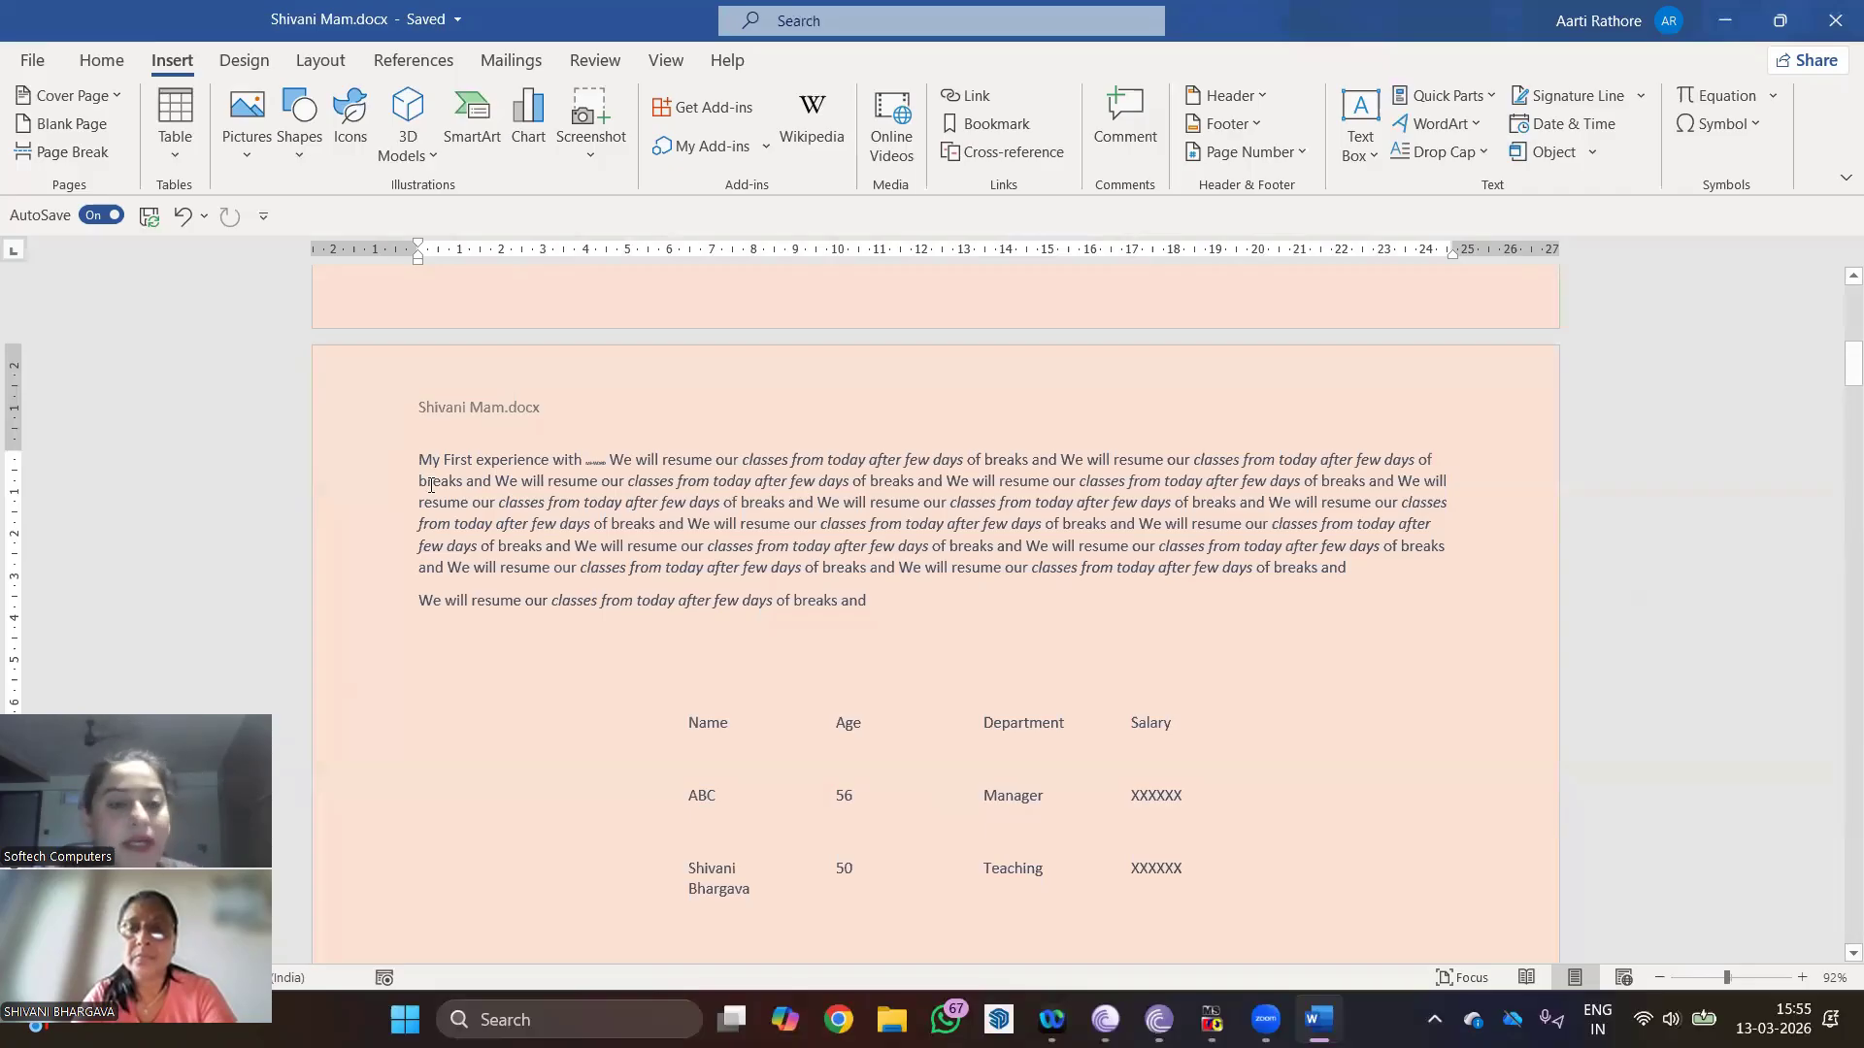
# Step: Insert a blank page before the paragraph beginning "My First experience with"
pyautogui.scroll(4, 414, 471)
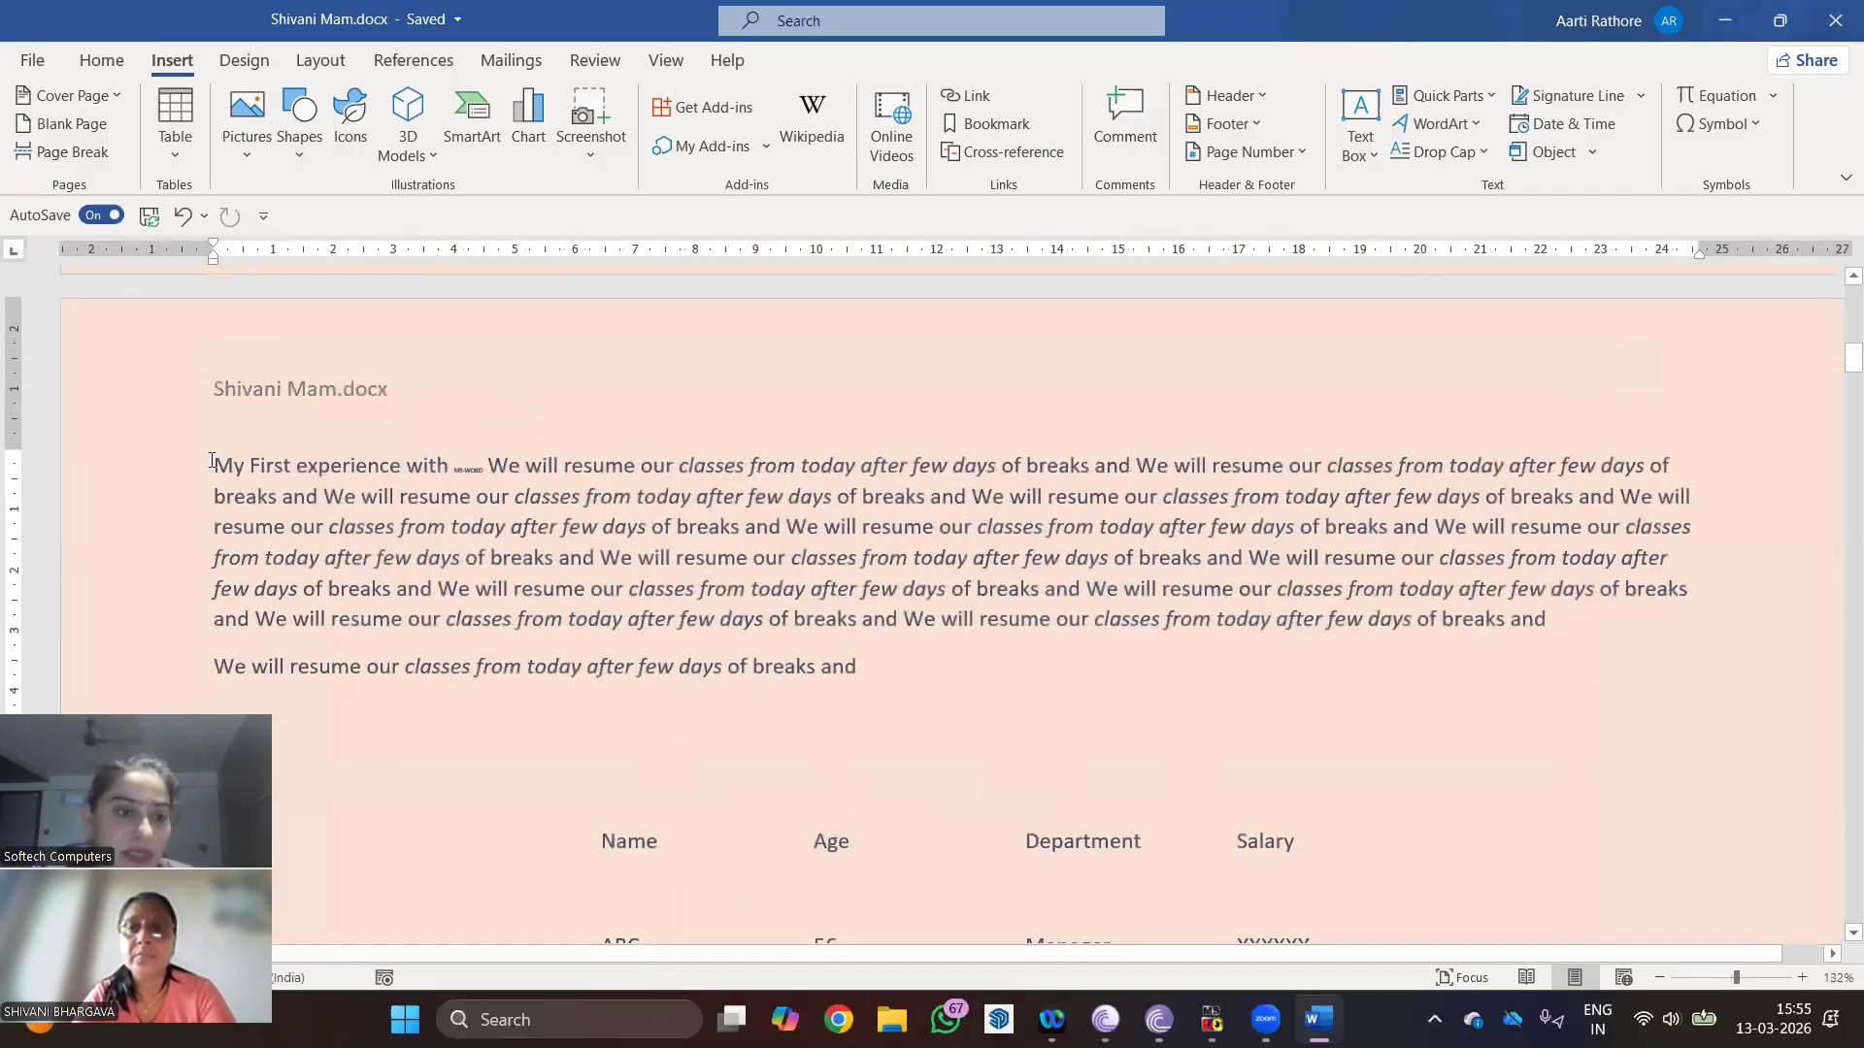
pyautogui.click(83, 135)
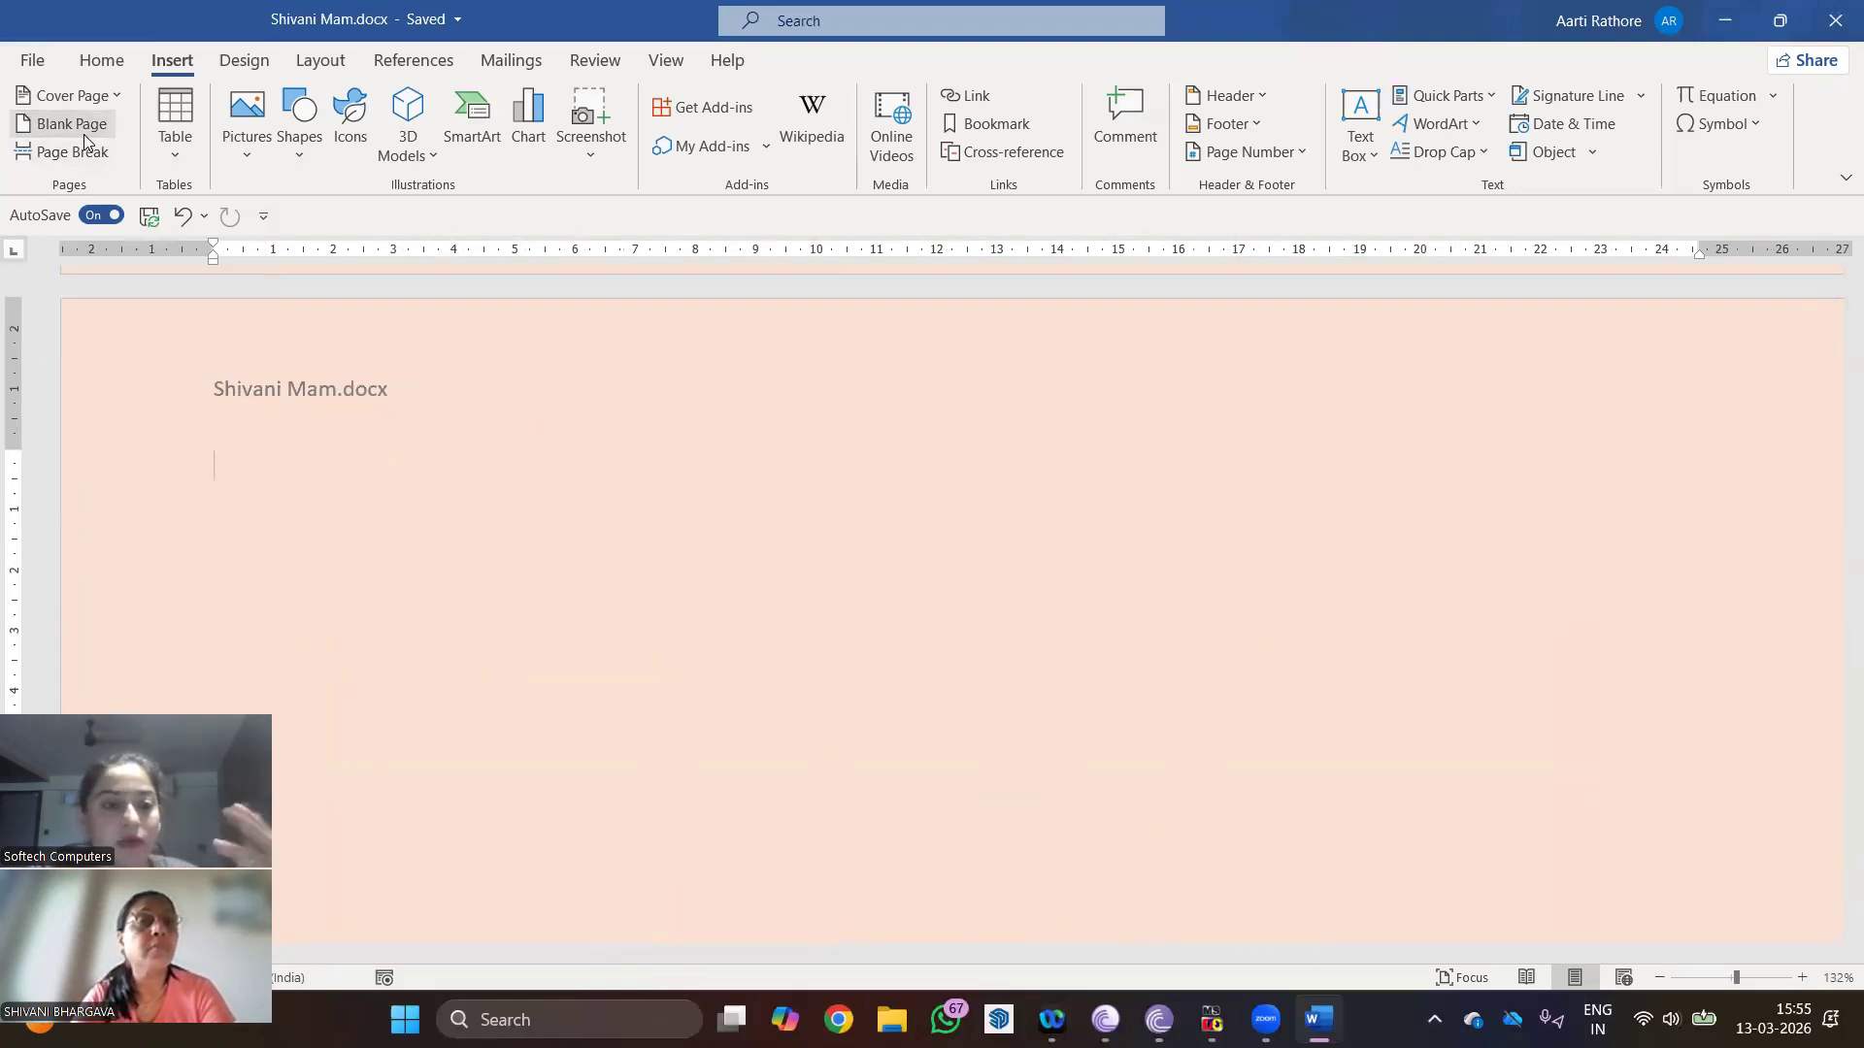
pyautogui.scroll(10, 616, 599)
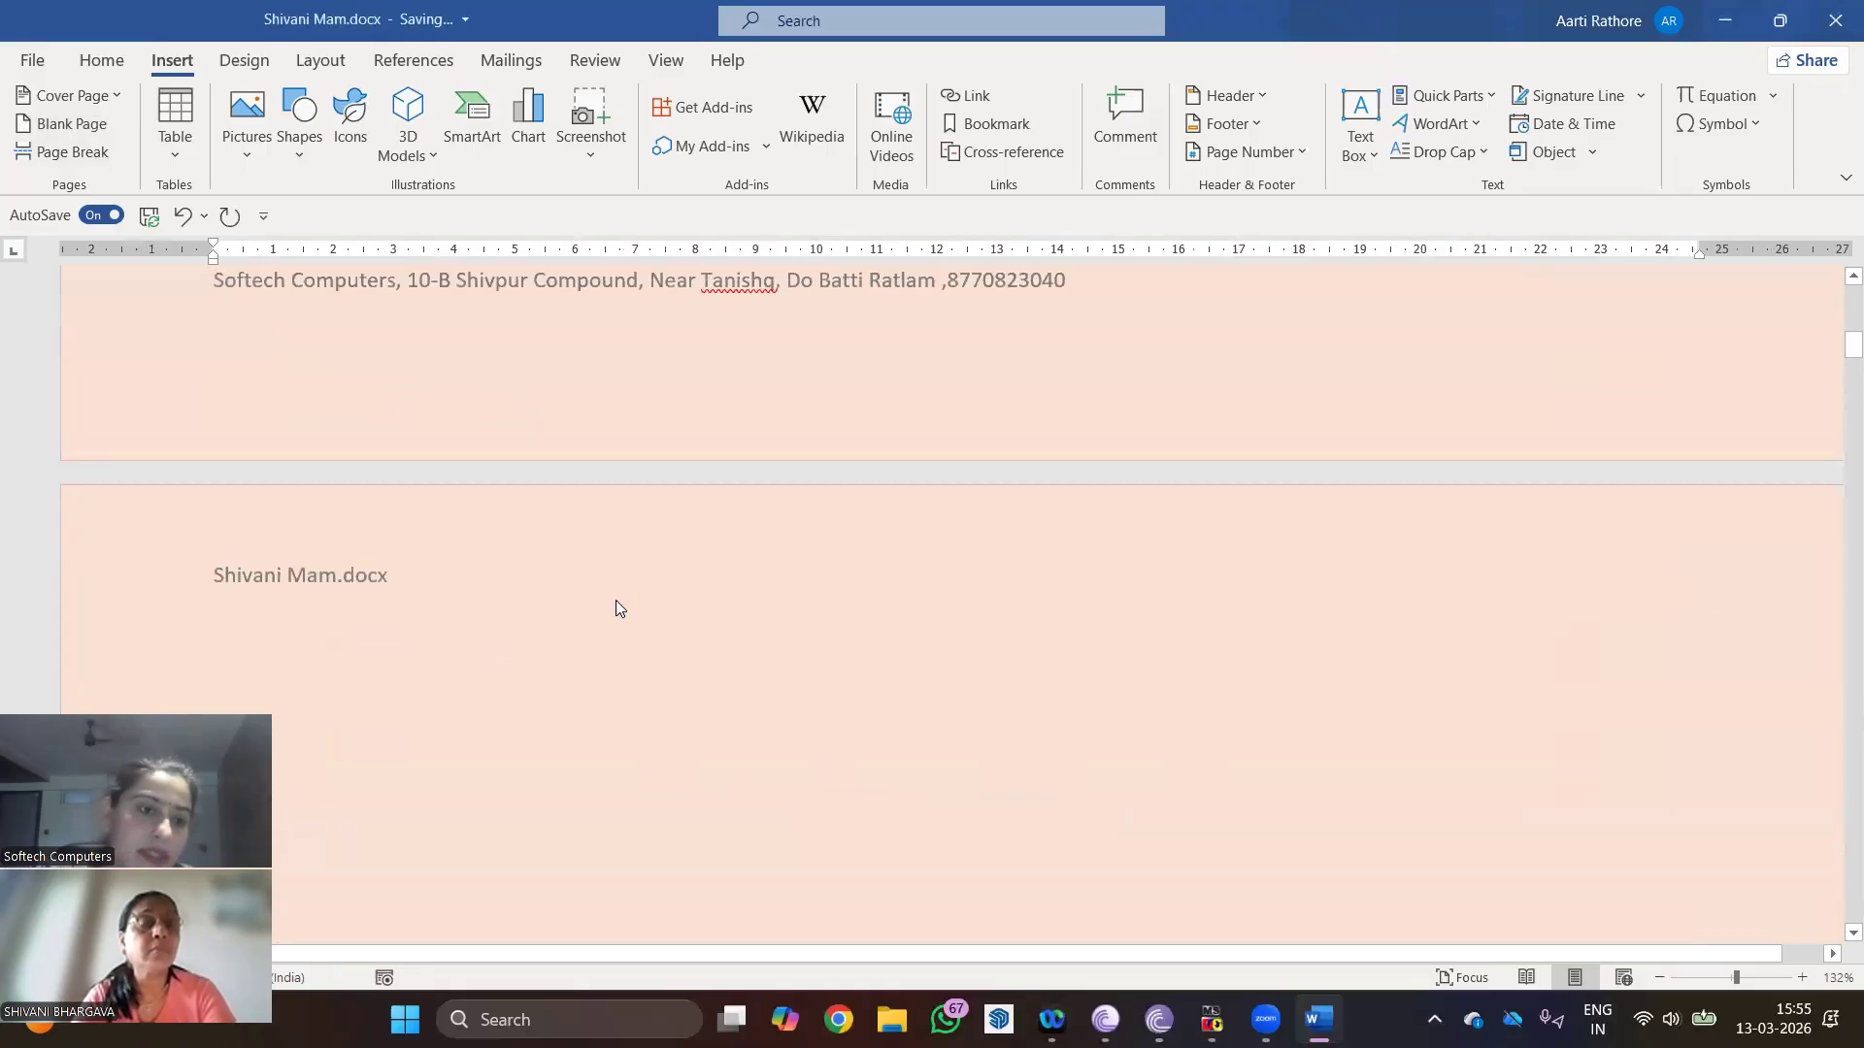
# Step: Insert a blank page in the middle of the paragraph beginning "My First experience with", before "today after few days" in its fourth line
pyautogui.scroll(-6, 616, 601)
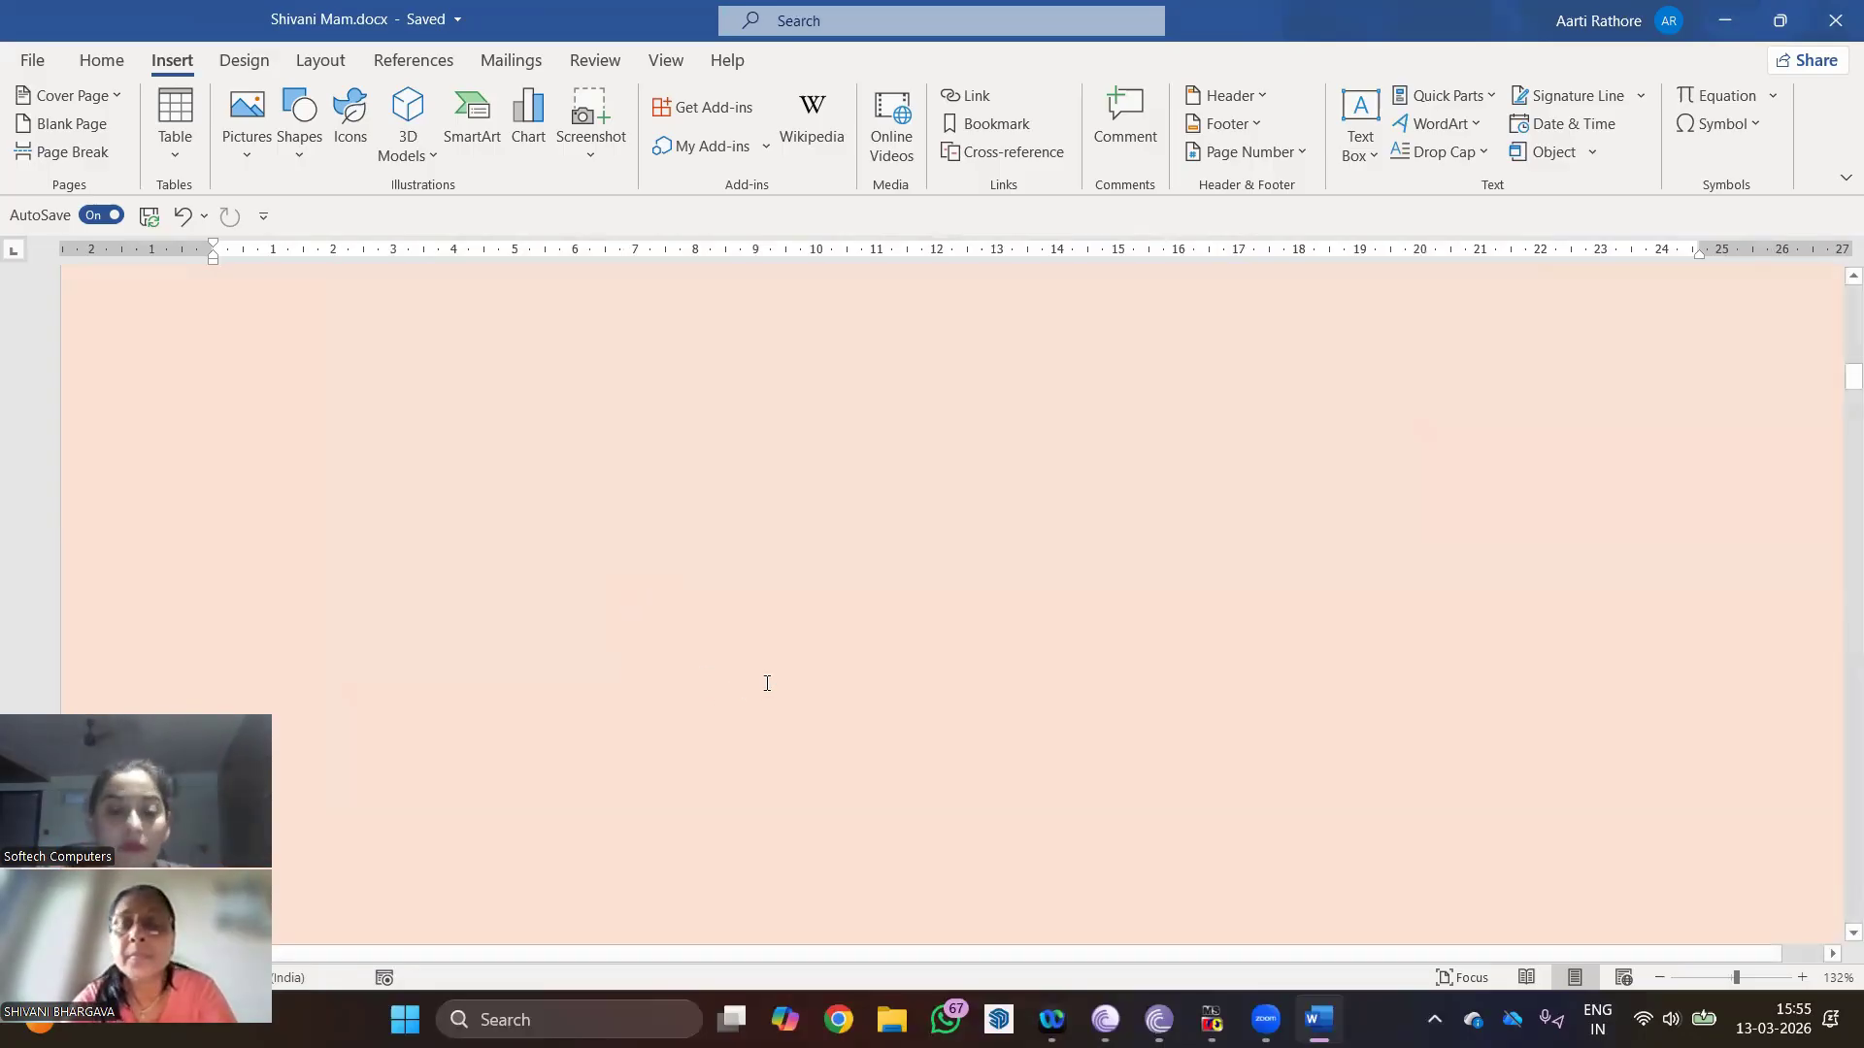
pyautogui.scroll(-5, 816, 664)
pyautogui.scroll(-1, 815, 664)
pyautogui.click(914, 525)
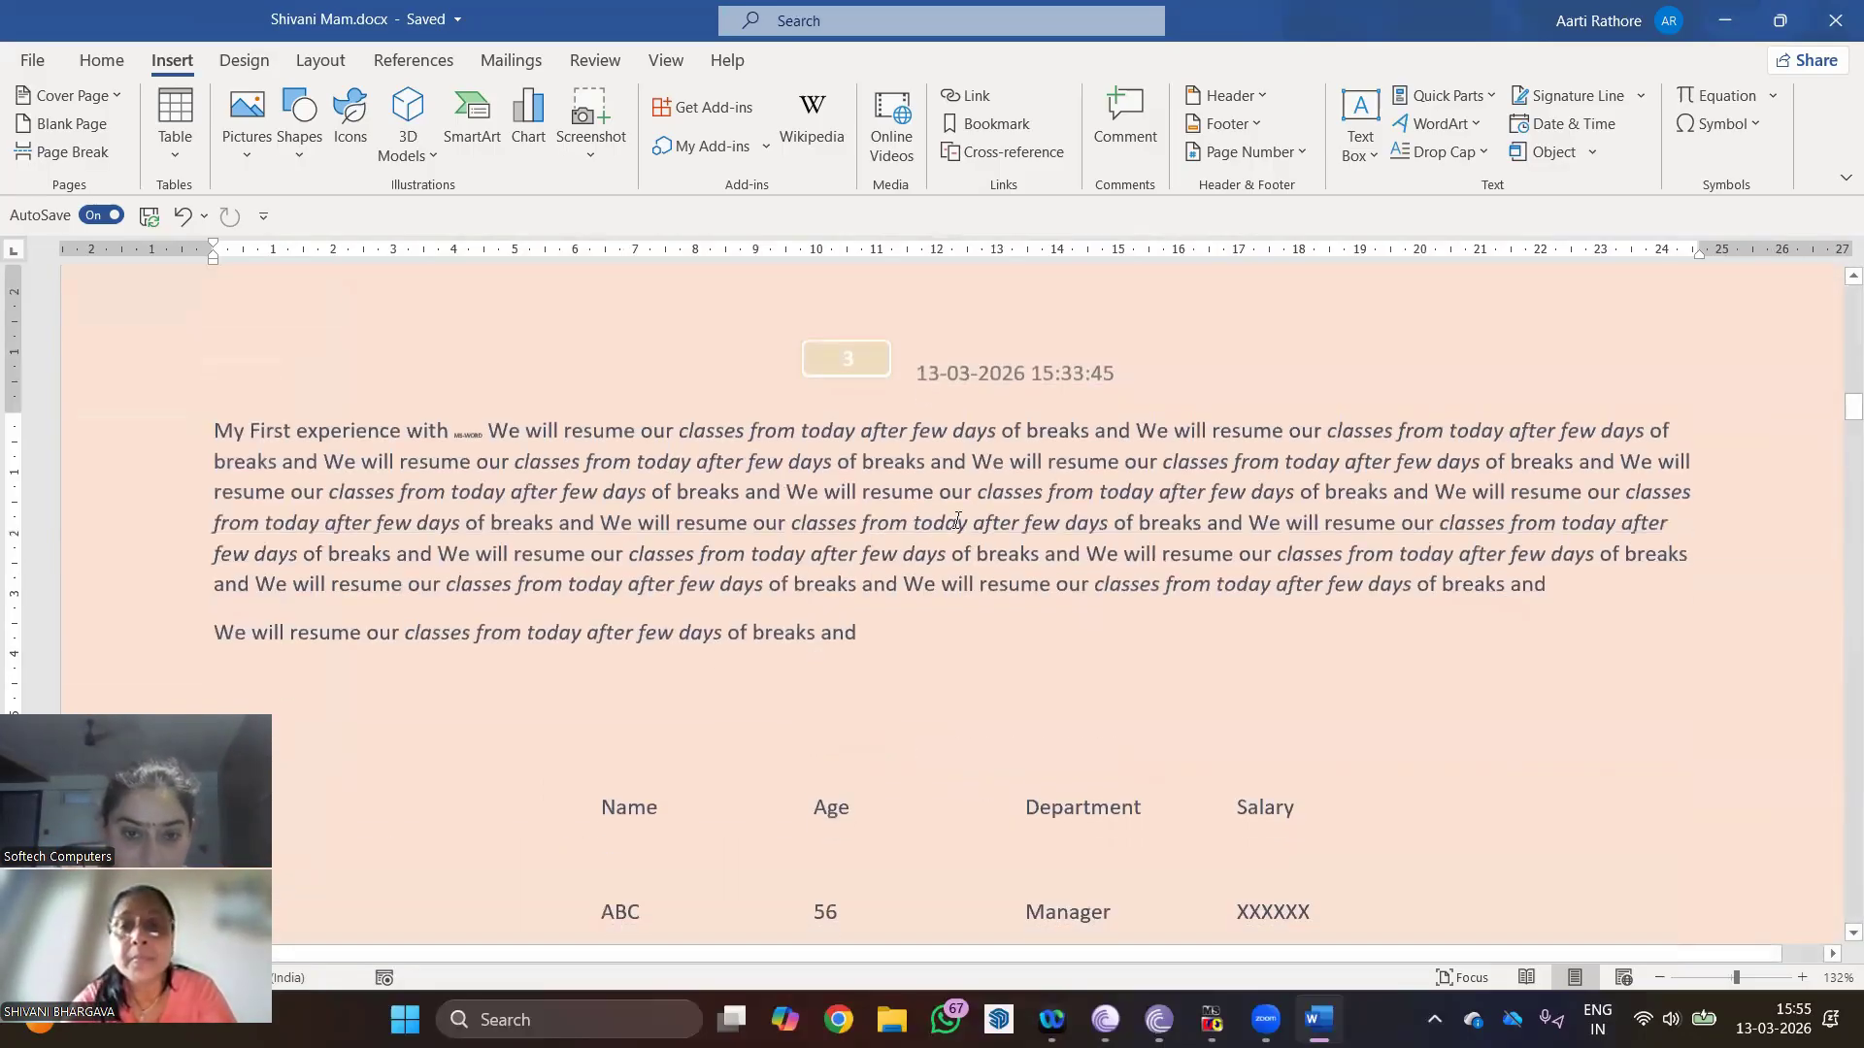
pyautogui.keyDown('ctrl'); pyautogui.scroll(4, 998, 586); pyautogui.keyUp('ctrl')
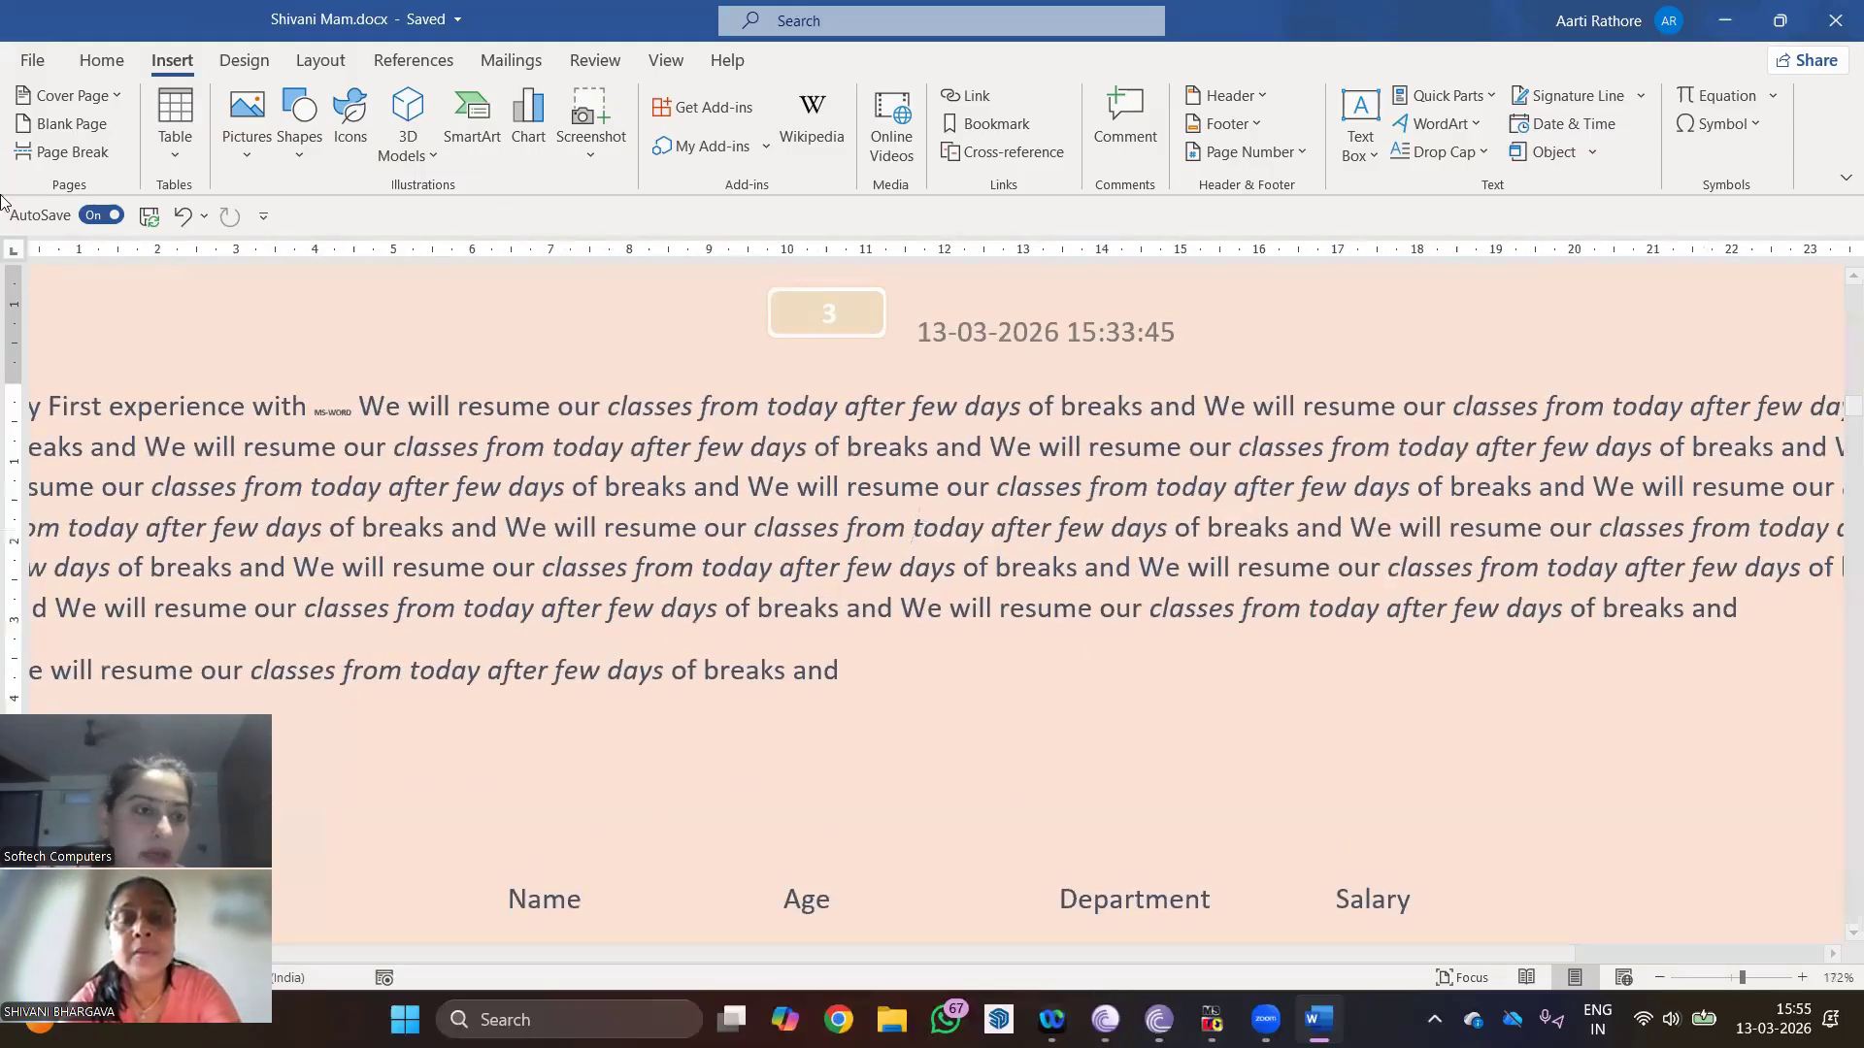
pyautogui.click(49, 124)
pyautogui.scroll(-10, 496, 611)
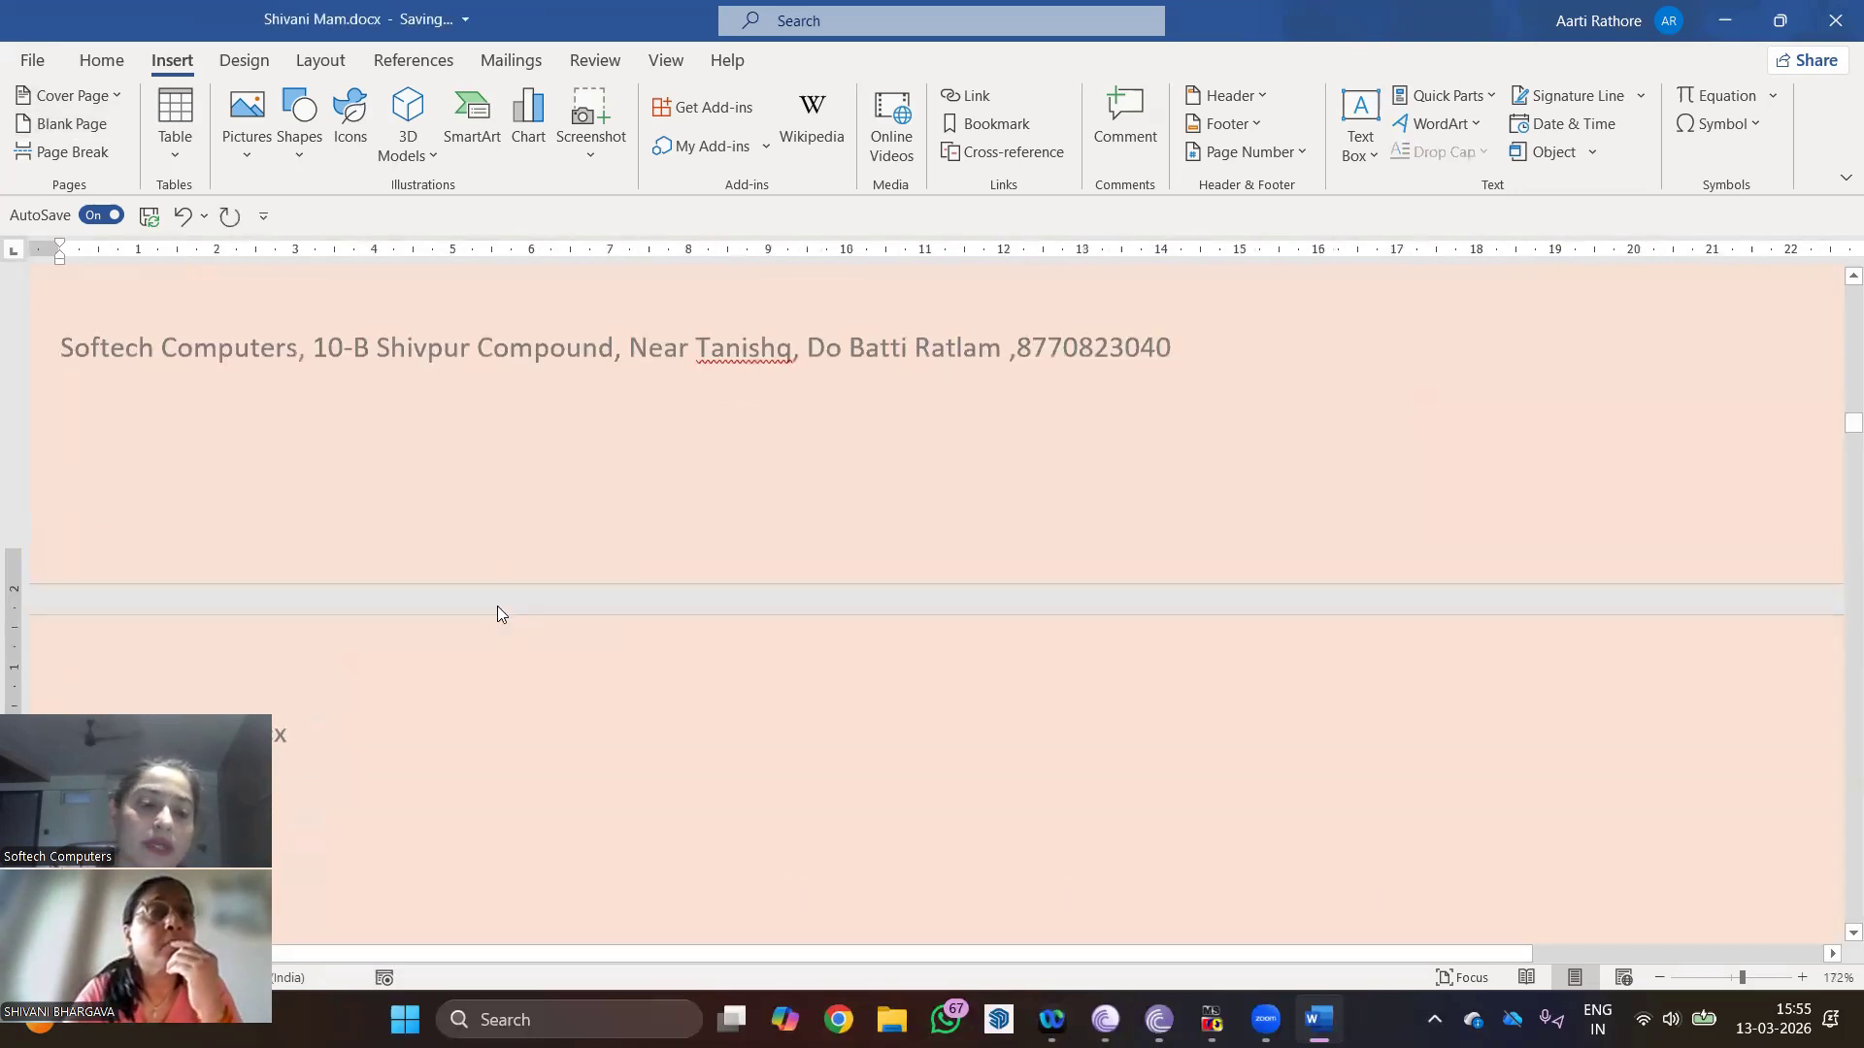
pyautogui.scroll(-10, 922, 712)
pyautogui.scroll(-20, 922, 712)
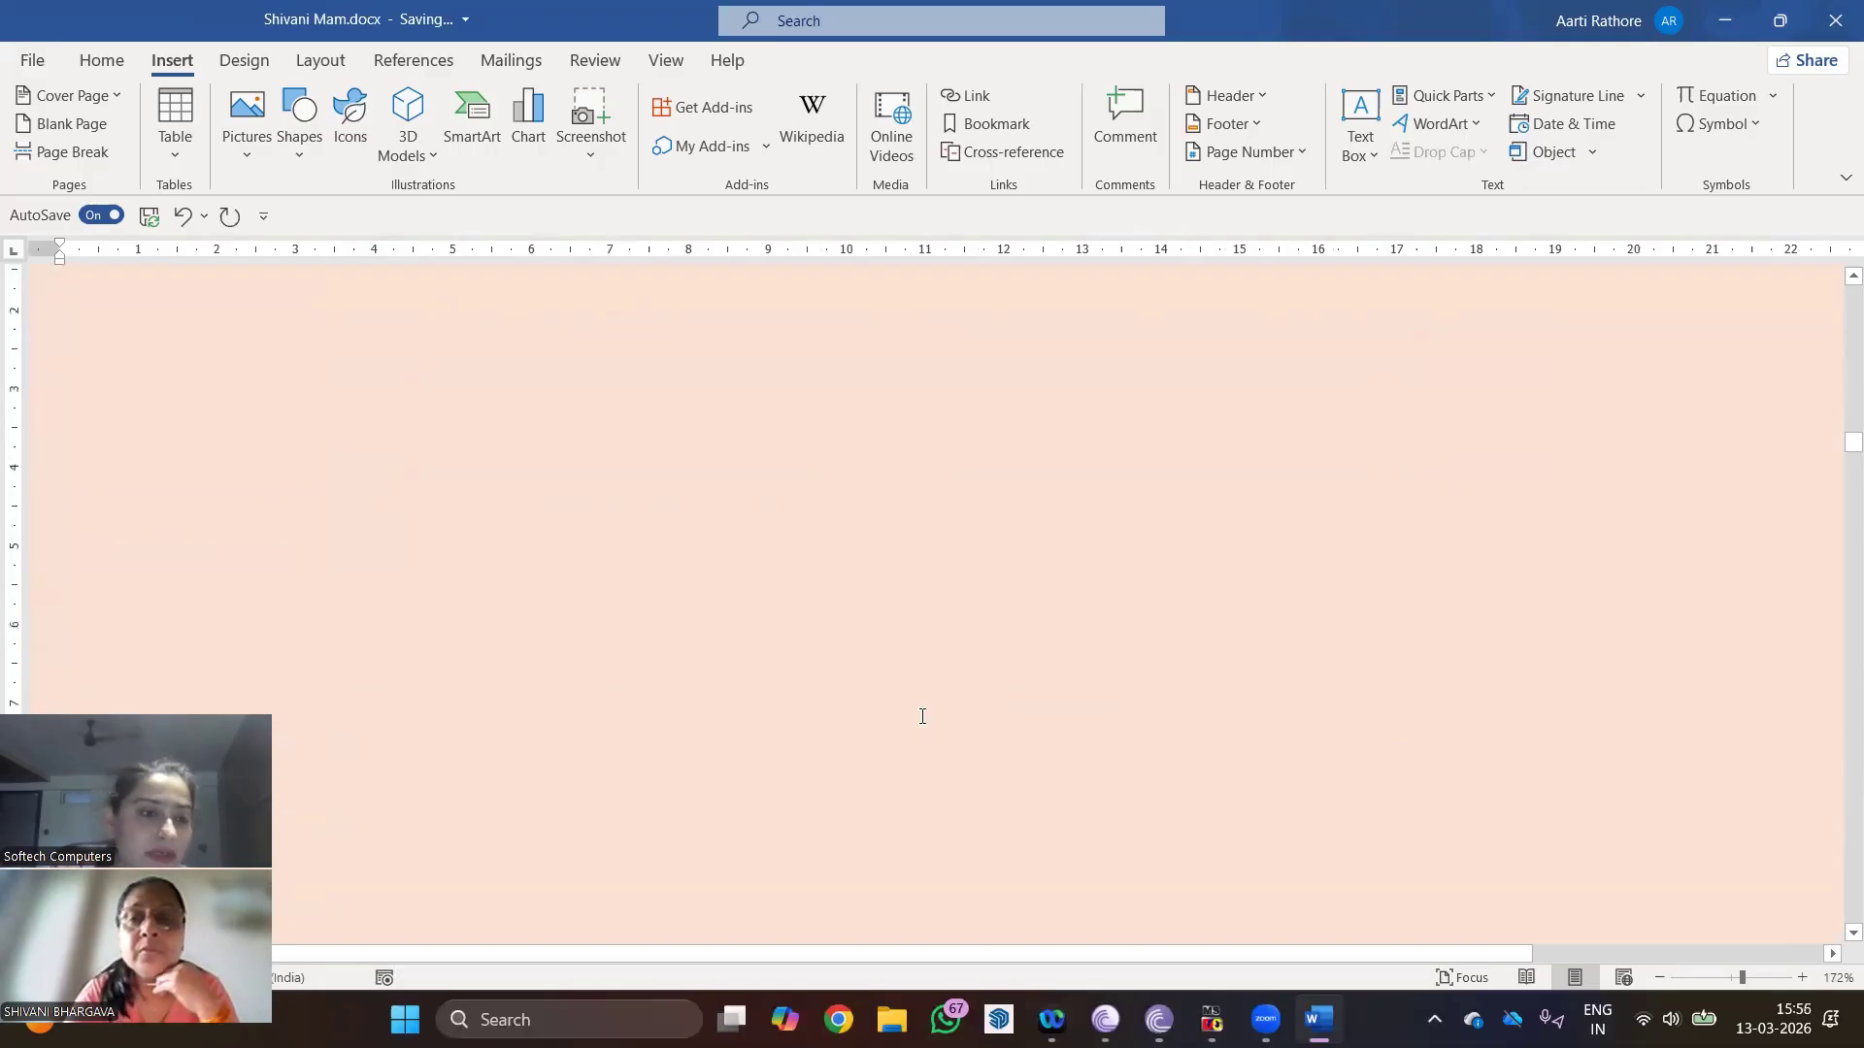
pyautogui.scroll(-5, 922, 715)
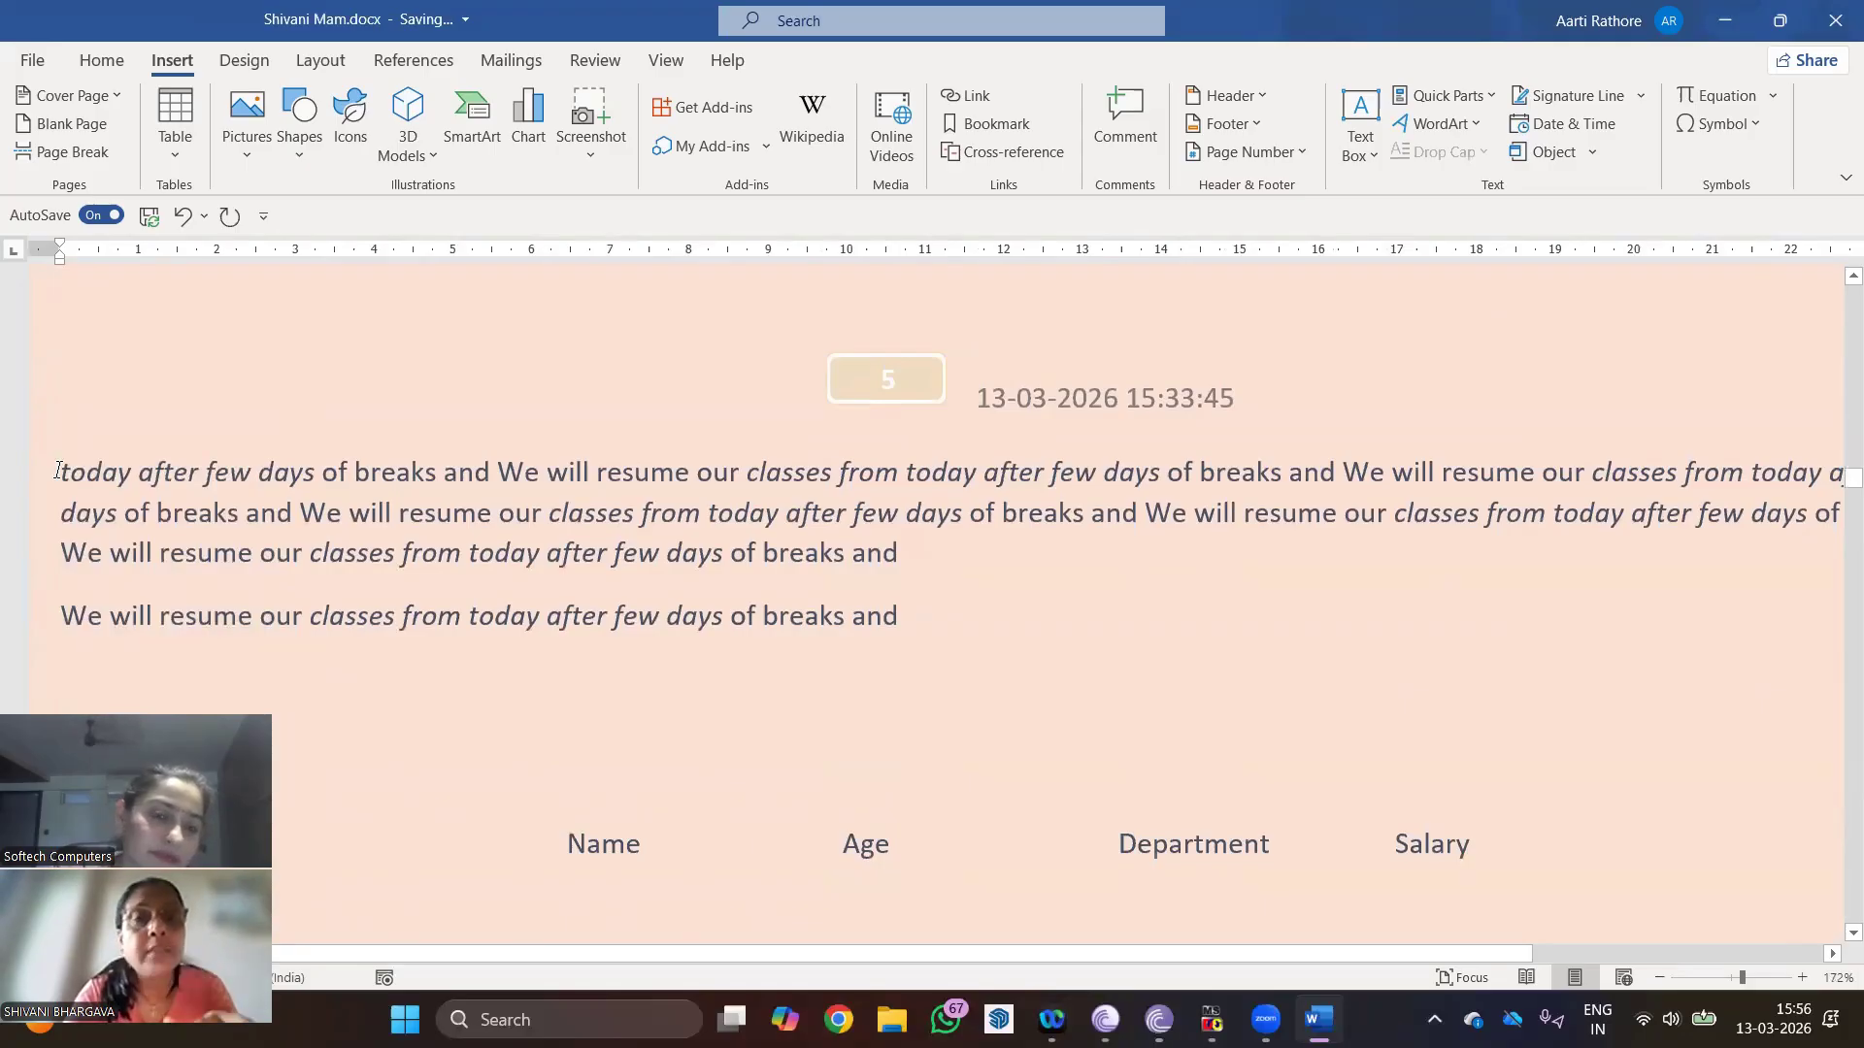
# Step: Undo the mid-paragraph blank page and the earlier blank page insertion before the "My First experience with" paragraph
pyautogui.hotkey('ctrl', 'z')
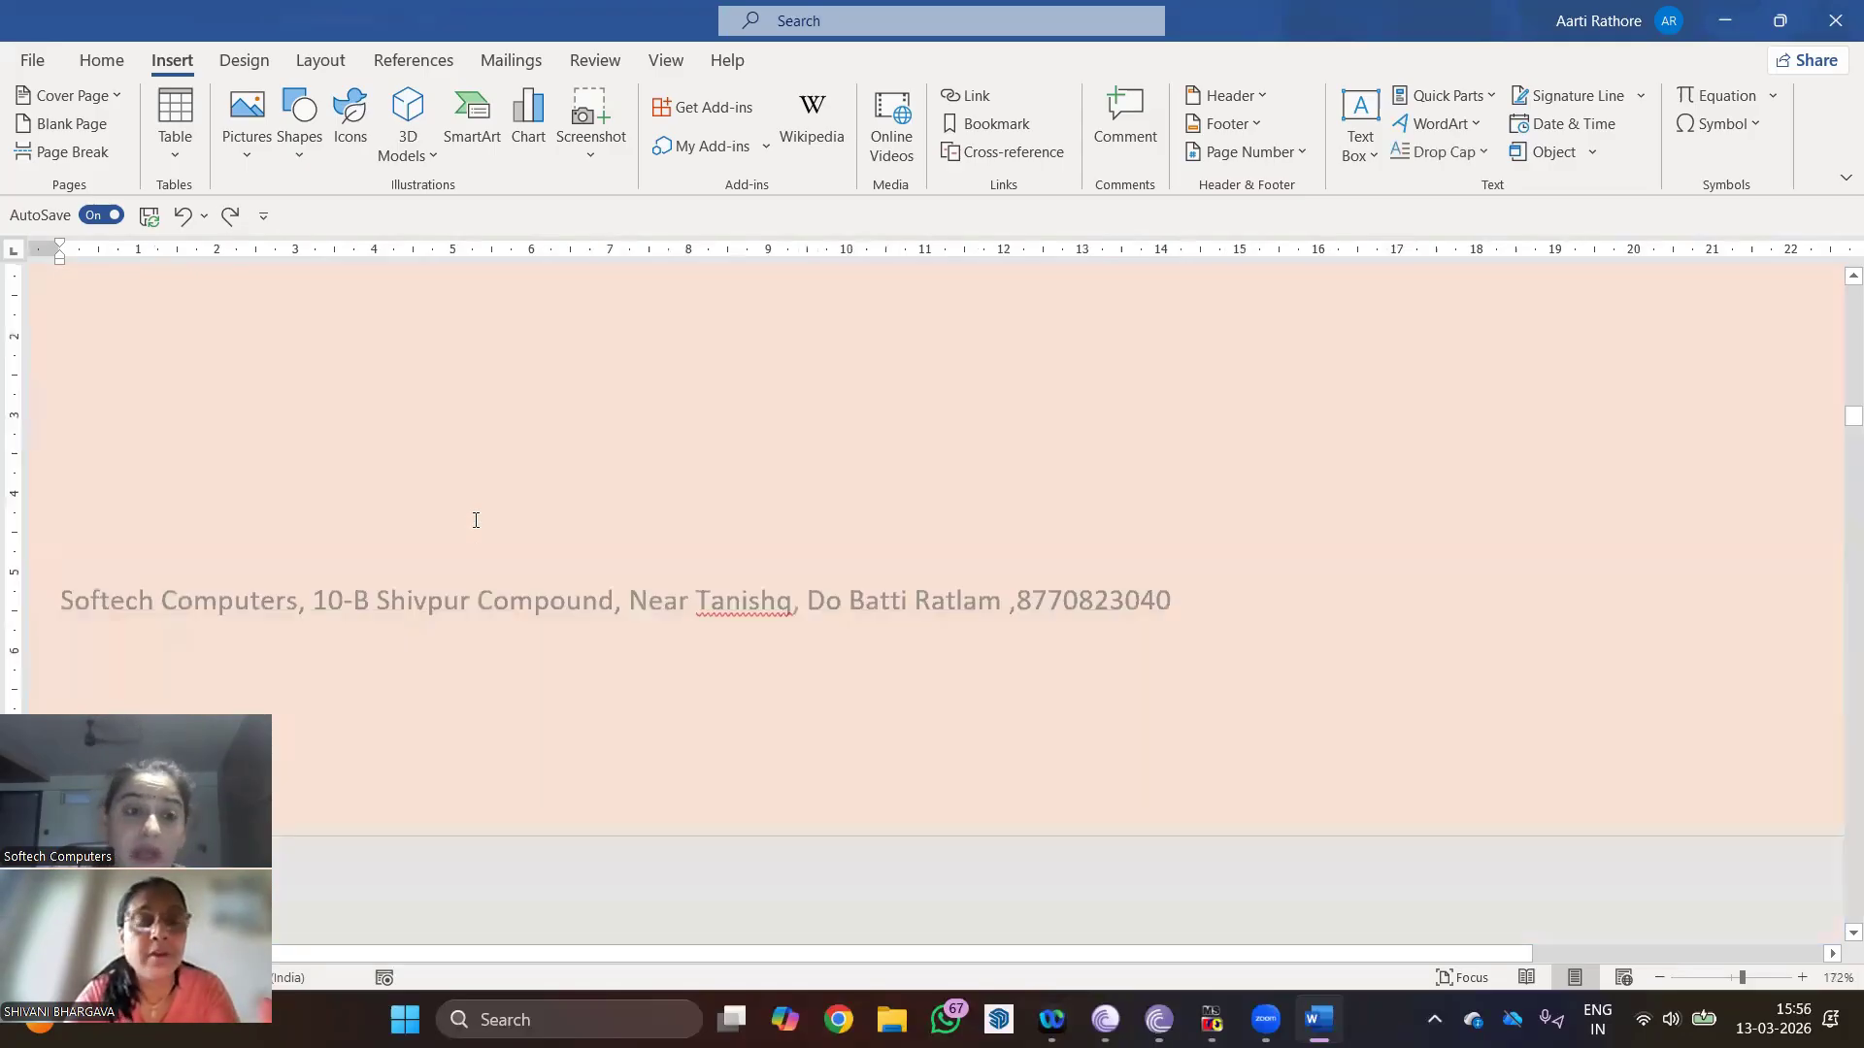
pyautogui.hotkey('ctrl', 'z')
pyautogui.hotkey('ctrl', 'z')
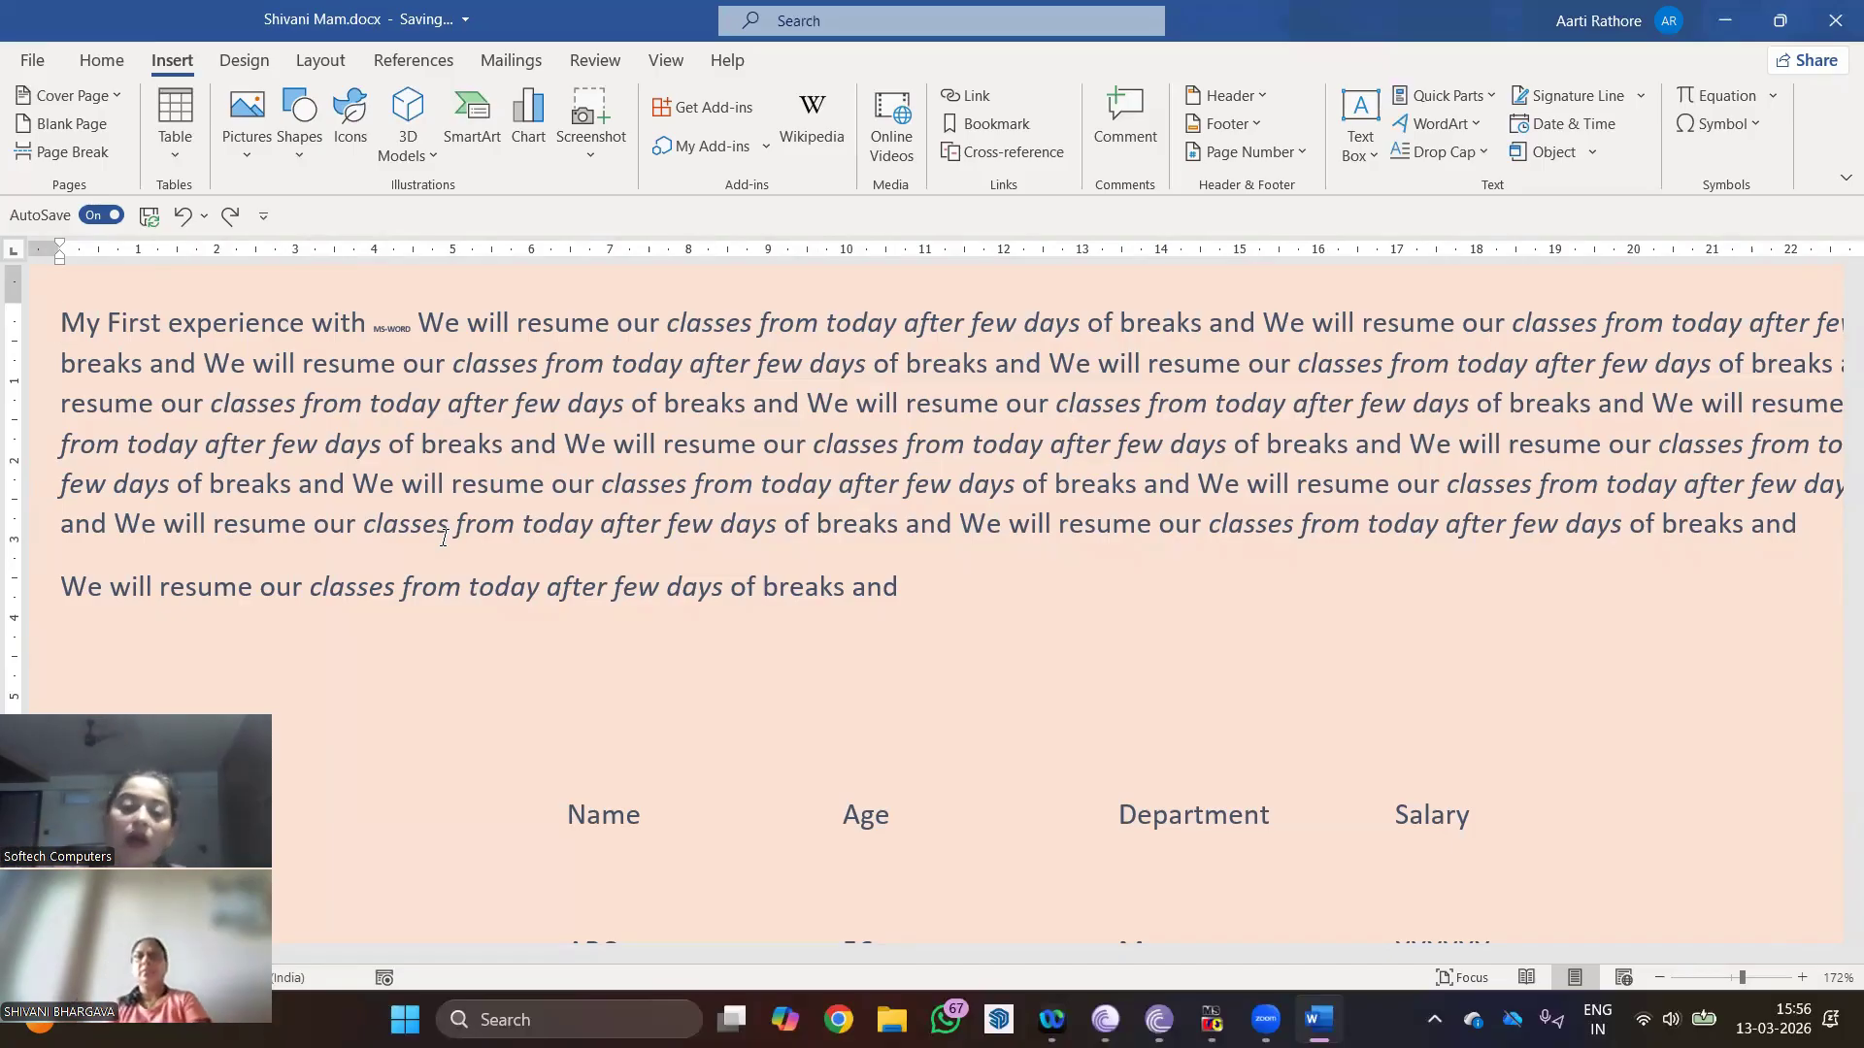
# Step: Insert a page break before "We will resume our" in the fourth line of the paragraph beginning "My First experience with"
pyautogui.click(906, 442)
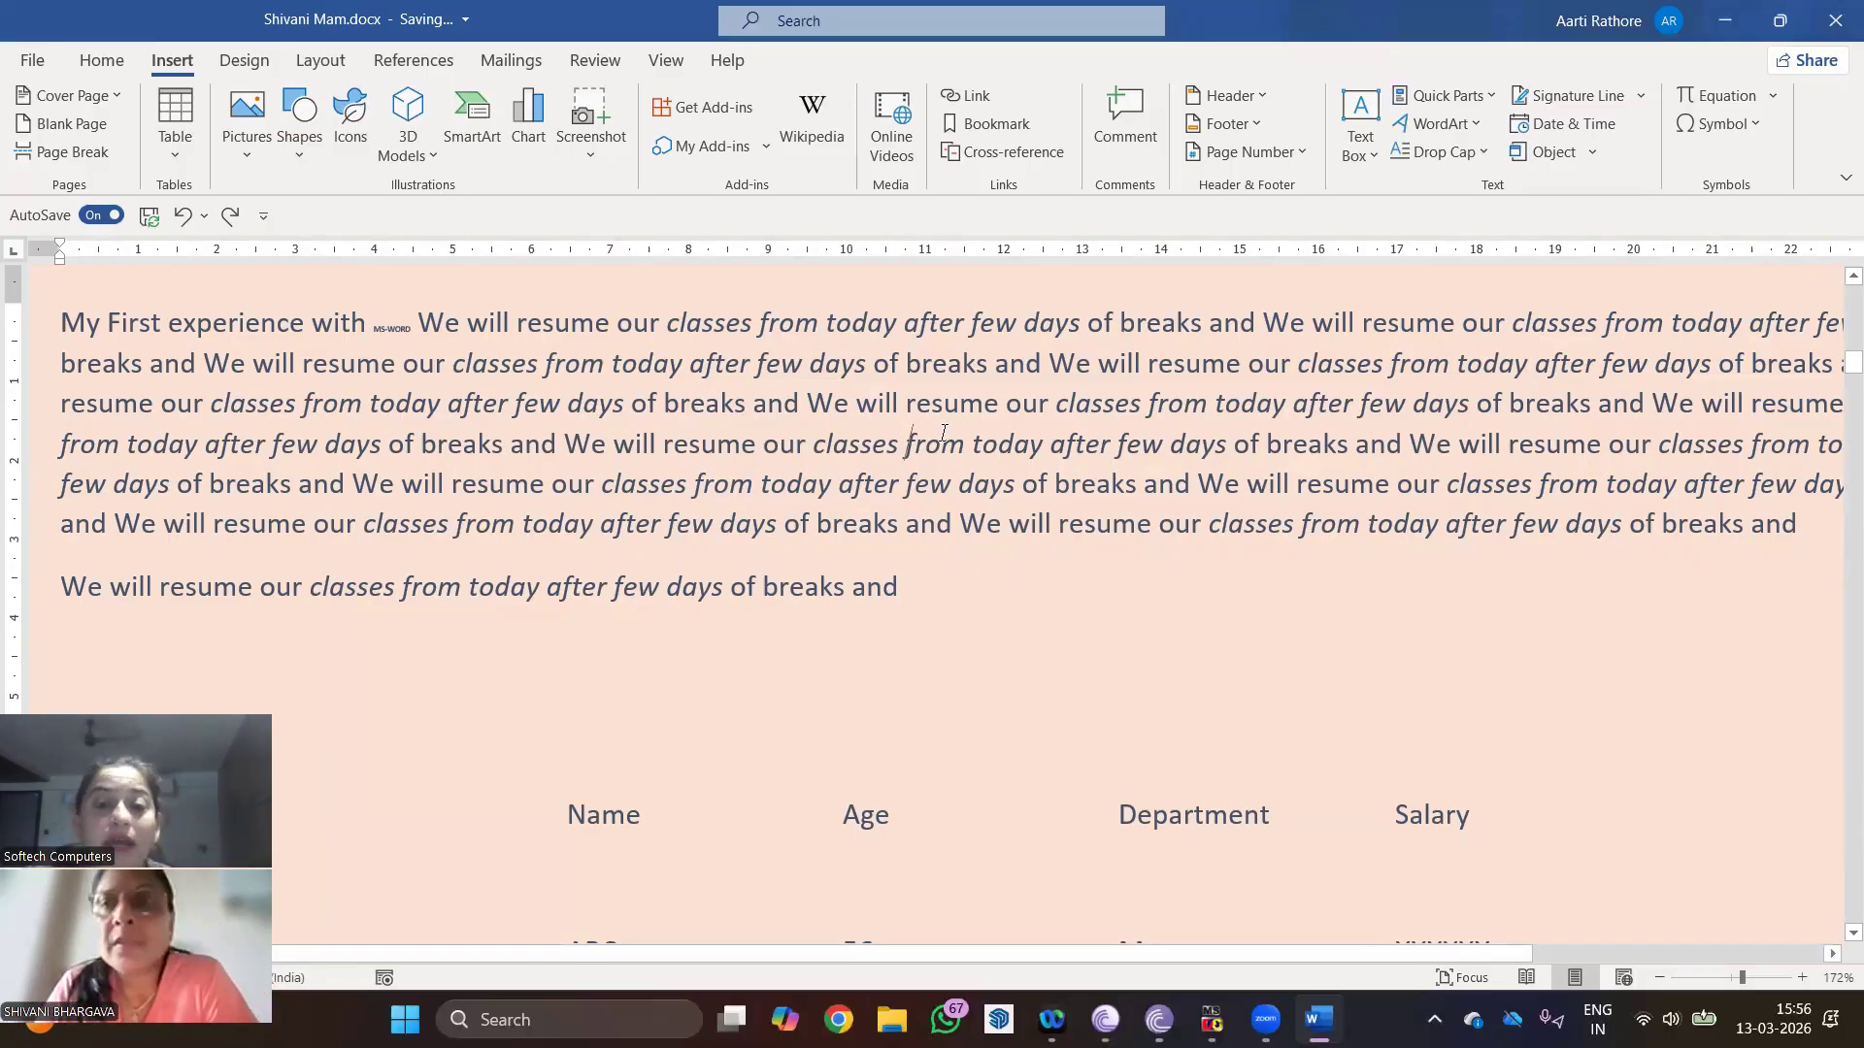
pyautogui.hotkey('ctrl', 'Left')
pyautogui.hotkey('ctrl', 'Left')
pyautogui.hotkey('ctrl', 'Left')
pyautogui.hotkey('ctrl', 'Left')
pyautogui.hotkey('ctrl', 'Left')
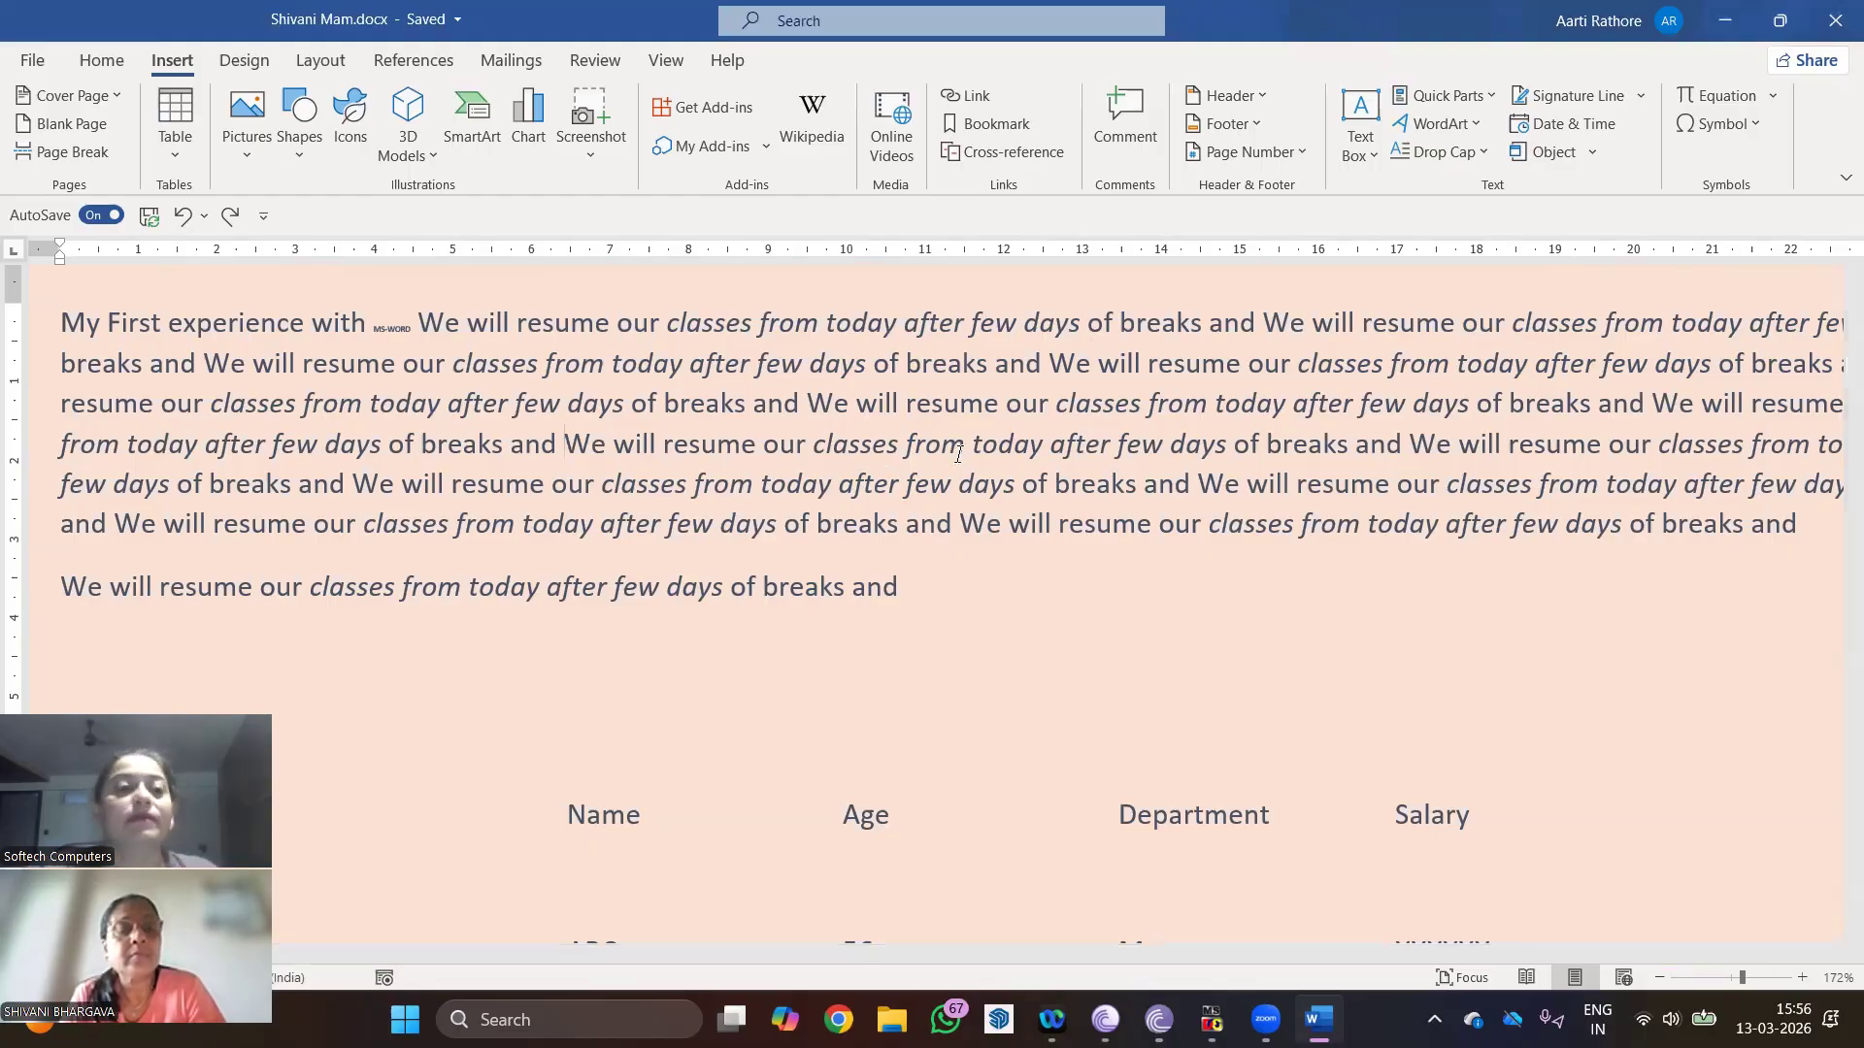
pyautogui.click(69, 154)
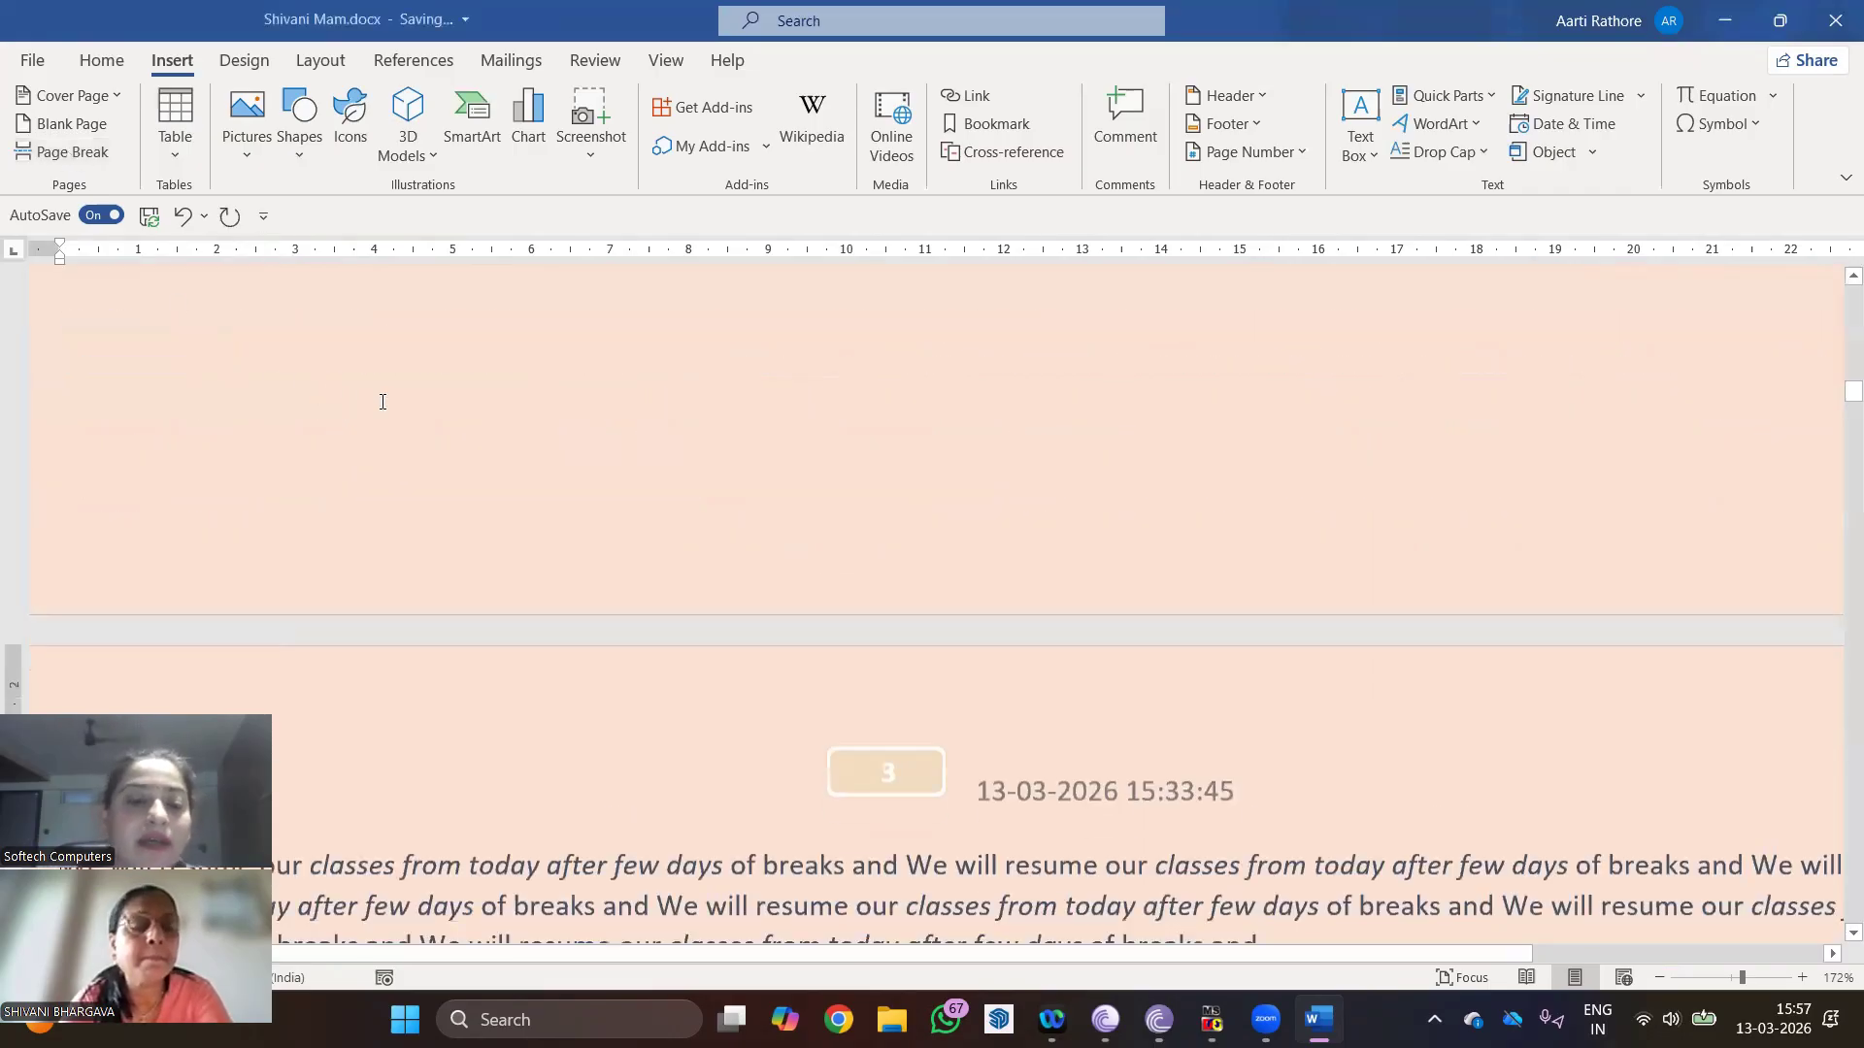
# Step: Examine how the paragraph text and the employee table are laid out after the page break
pyautogui.scroll(-5, 396, 404)
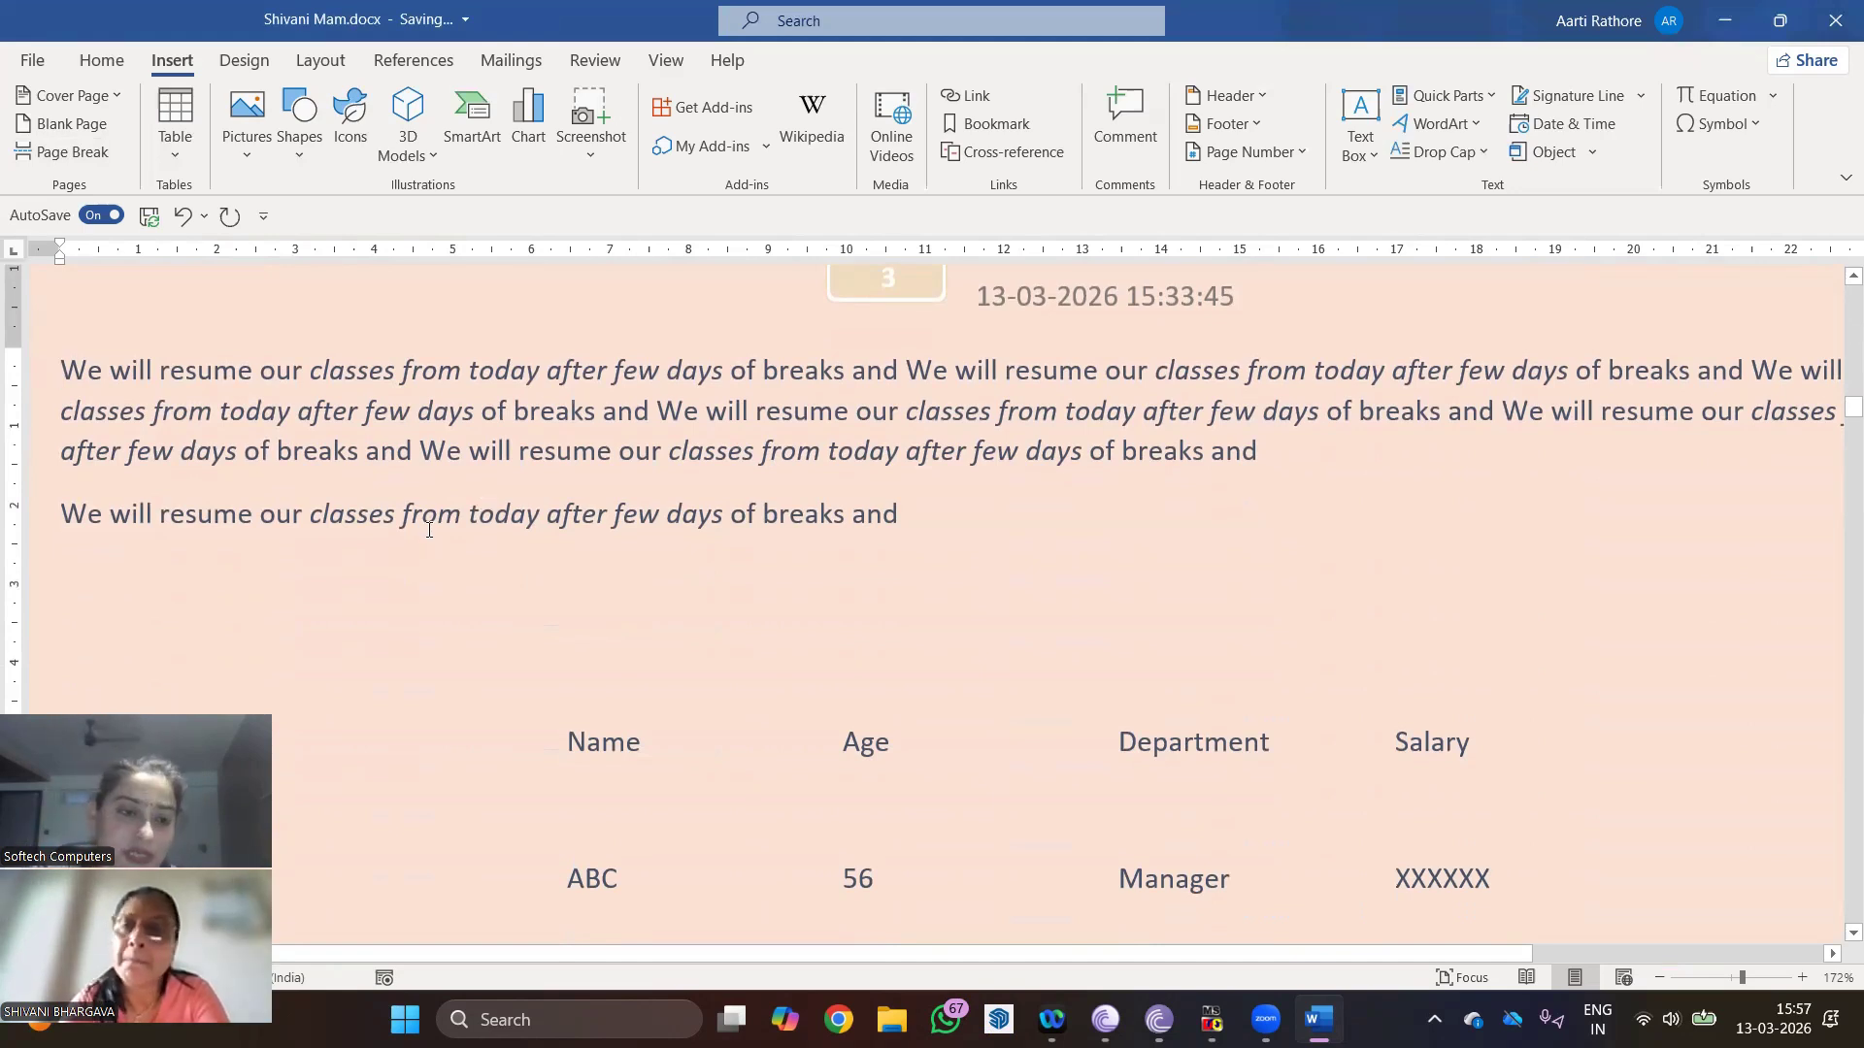
pyautogui.scroll(-3, 422, 532)
pyautogui.scroll(5, 419, 536)
pyautogui.scroll(3, 420, 536)
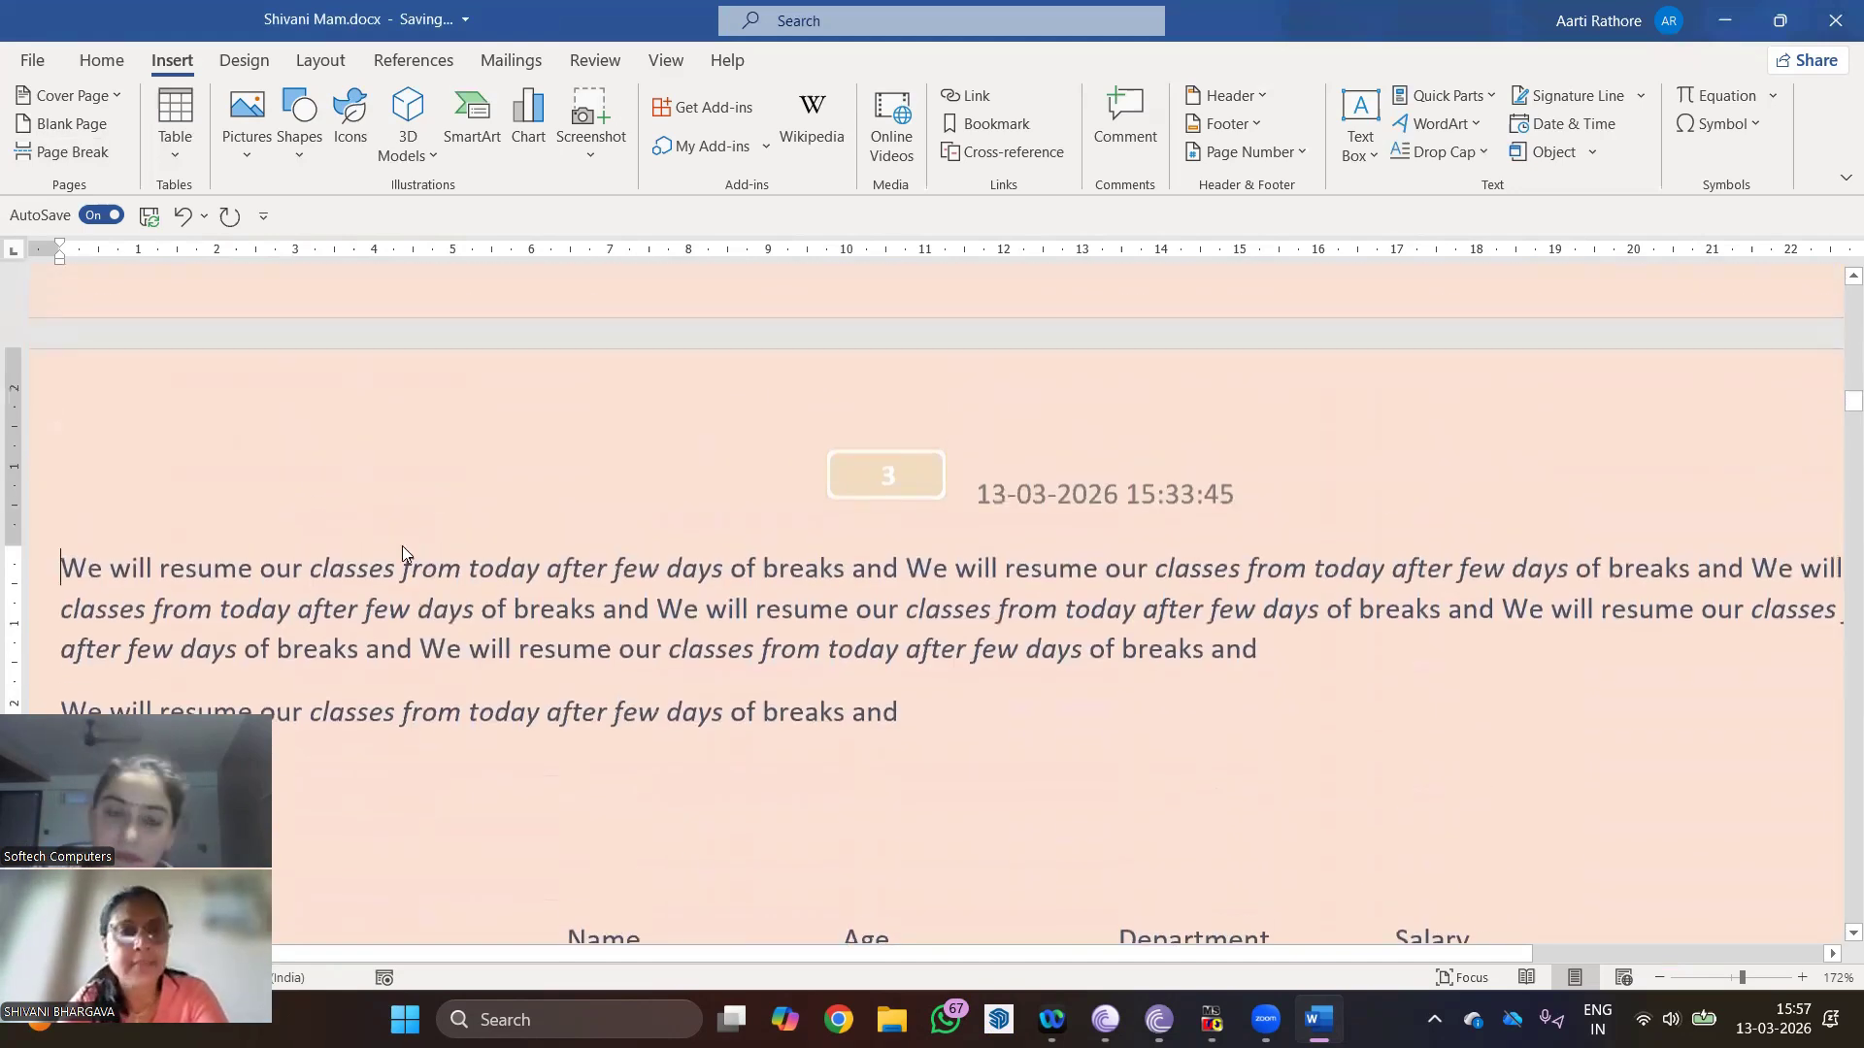
pyautogui.scroll(-8, 404, 545)
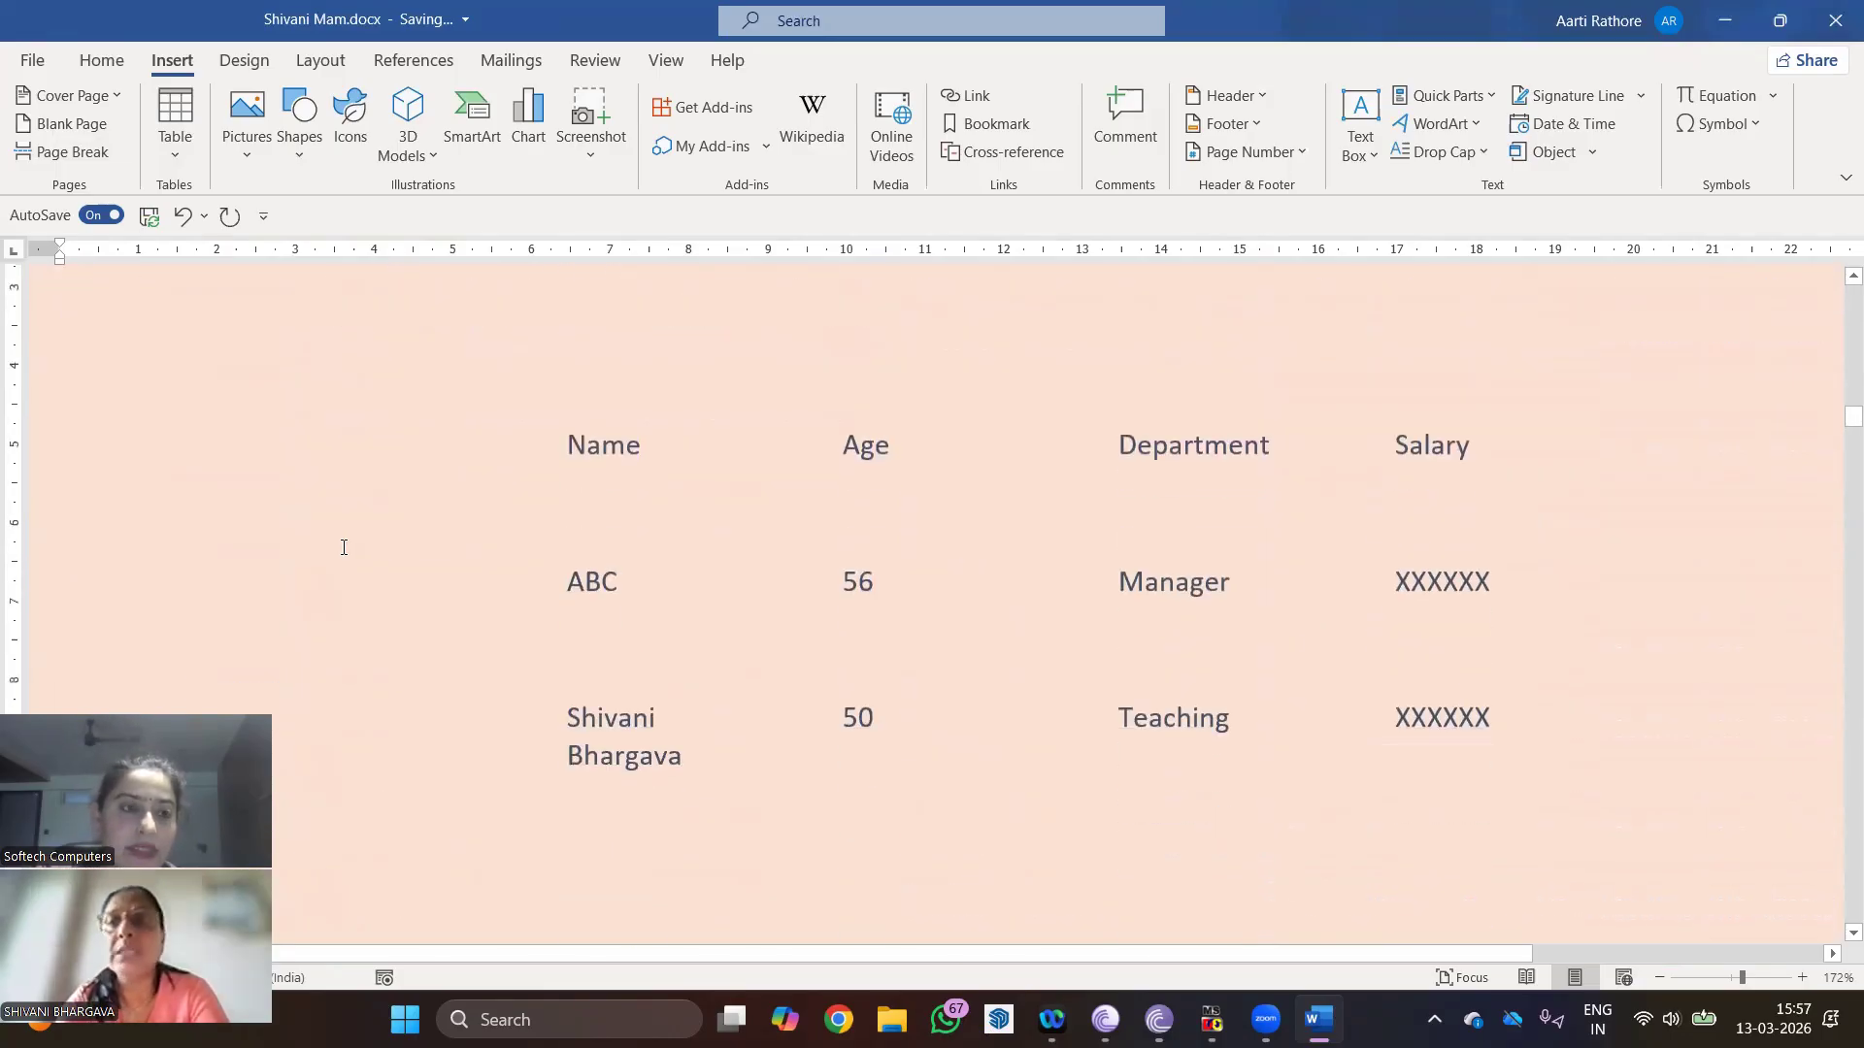
pyautogui.scroll(5, 267, 525)
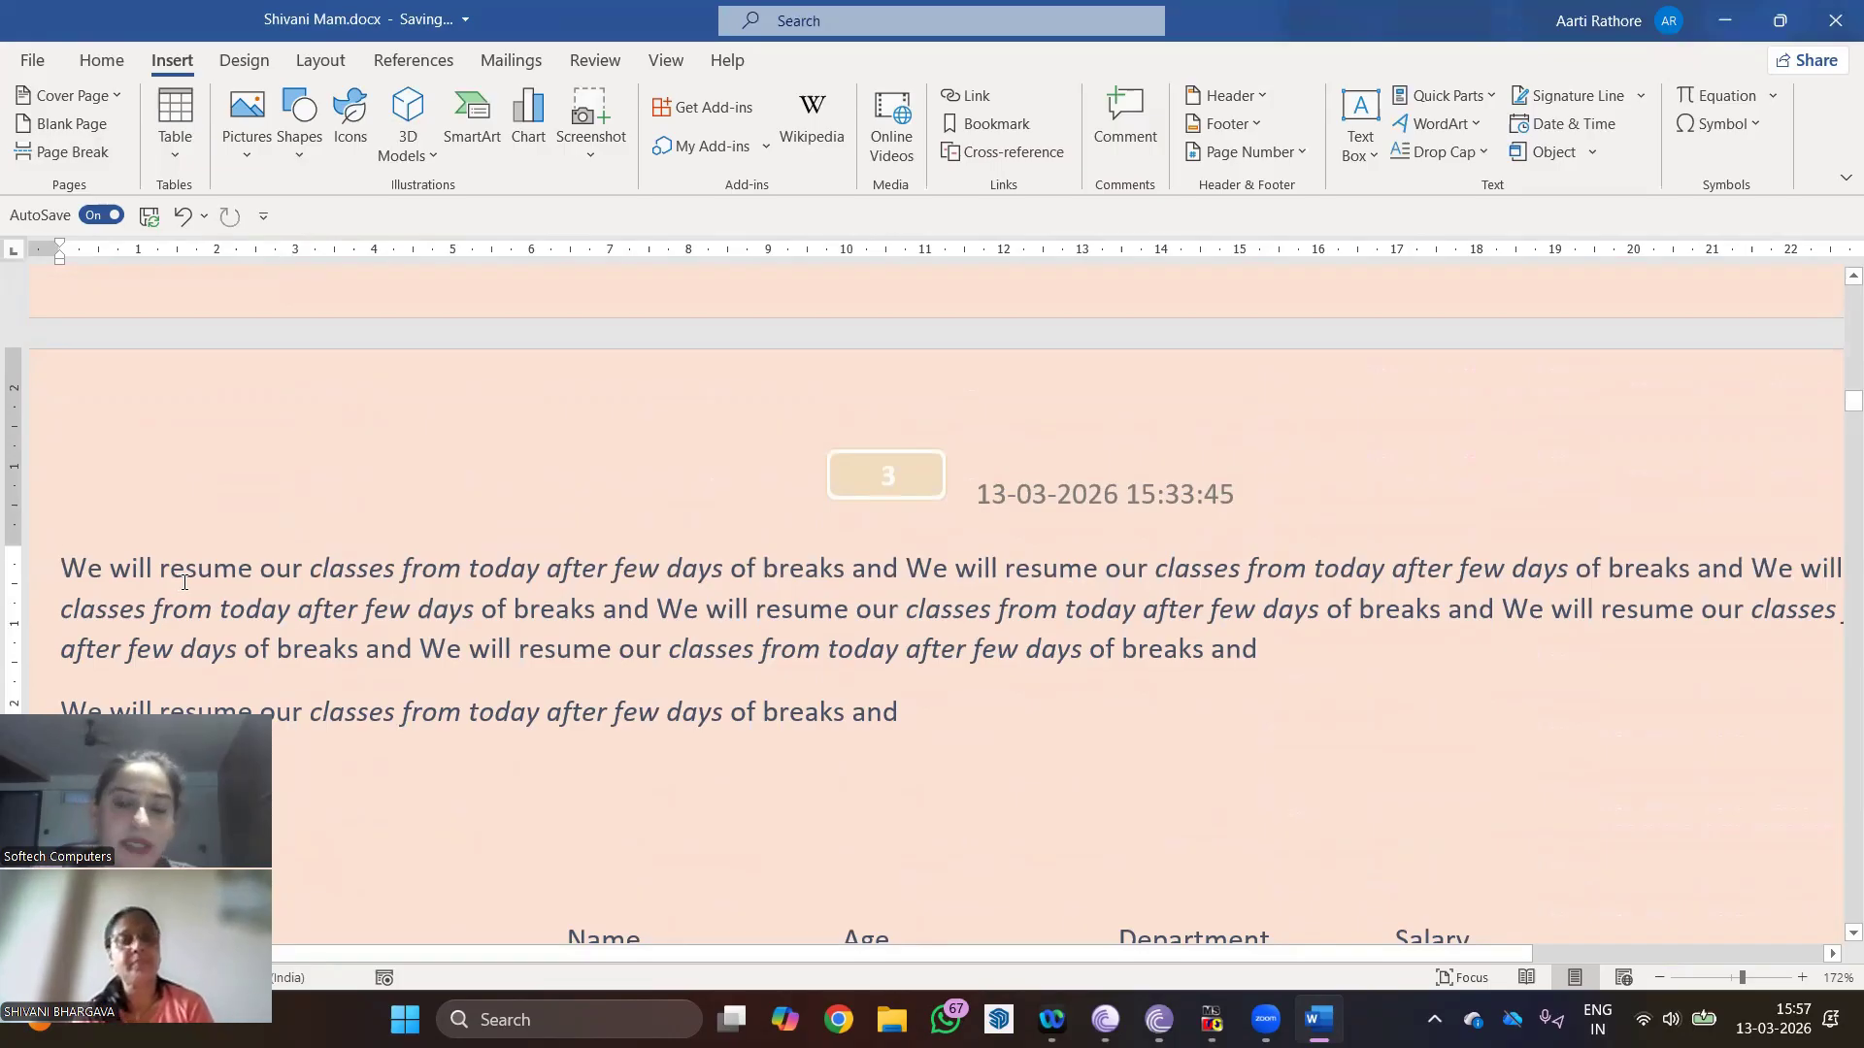
pyautogui.scroll(1, 185, 583)
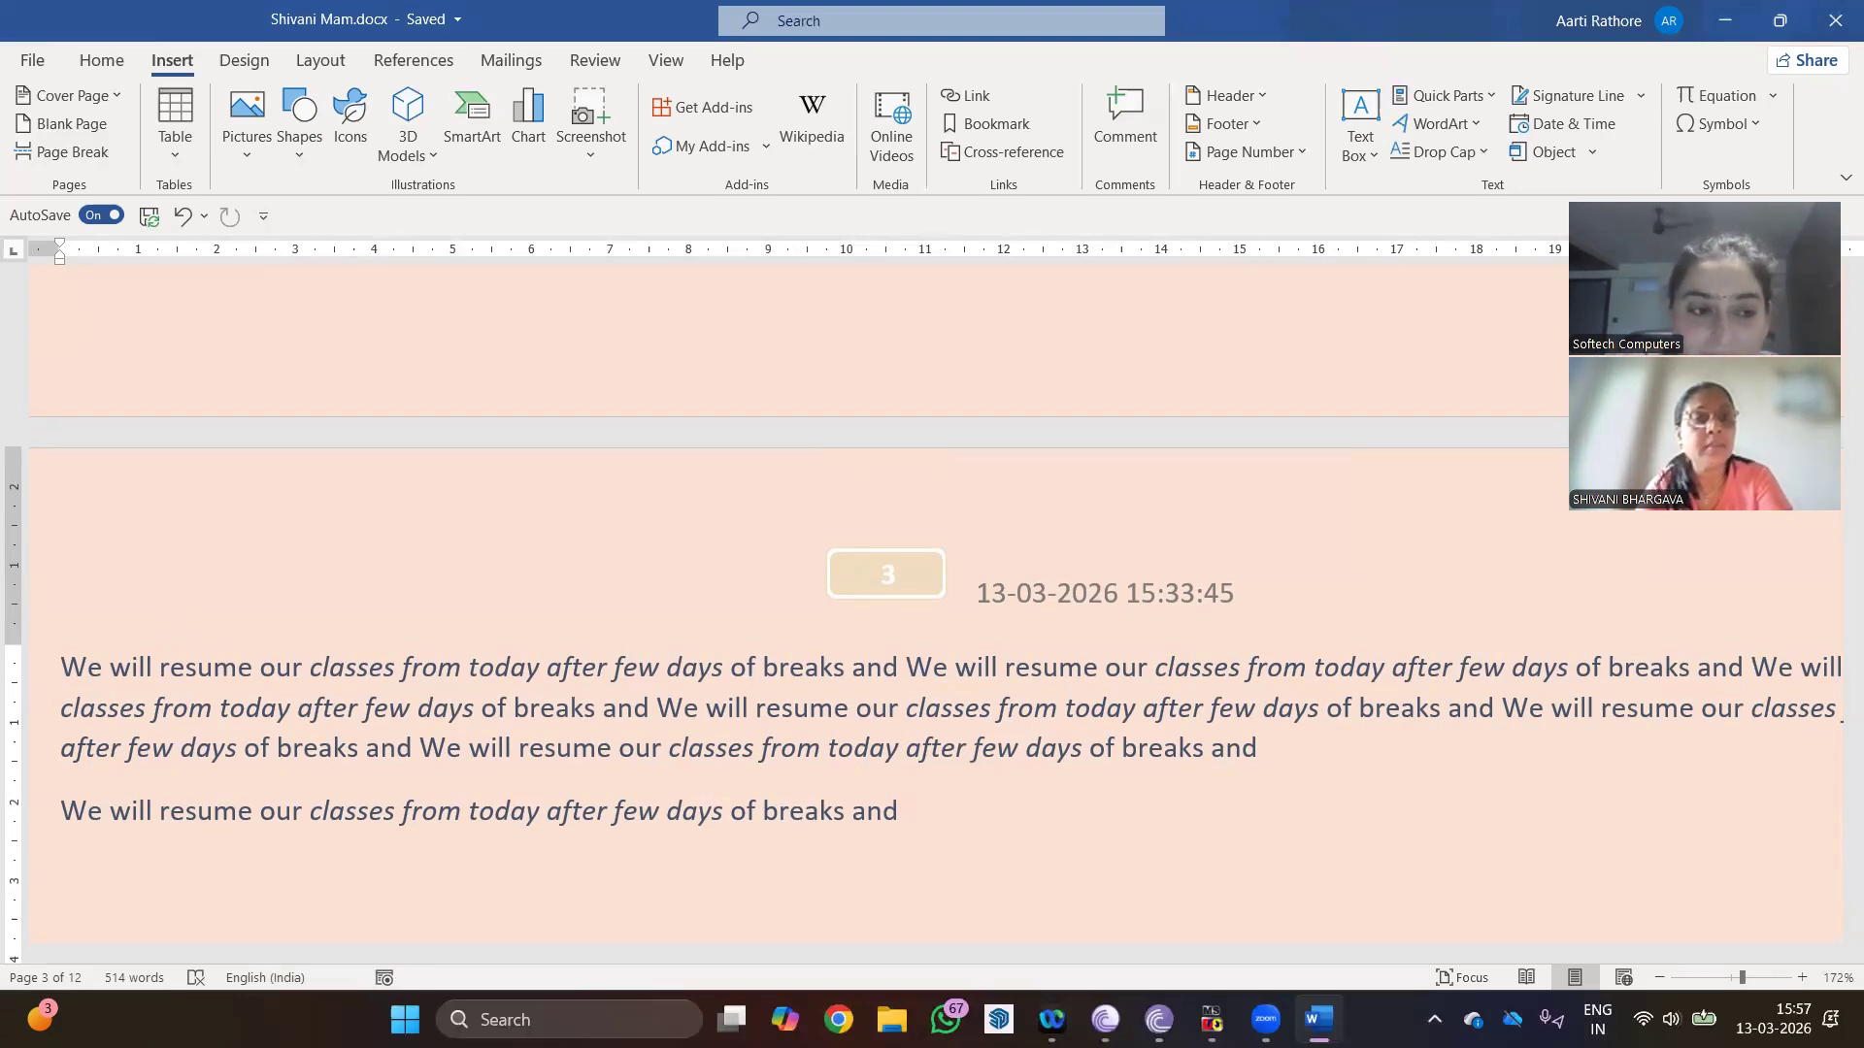
# Step: Undo the page break and join the split paragraph back together before "We will resume our"
pyautogui.hotkey('ctrl', 'z')
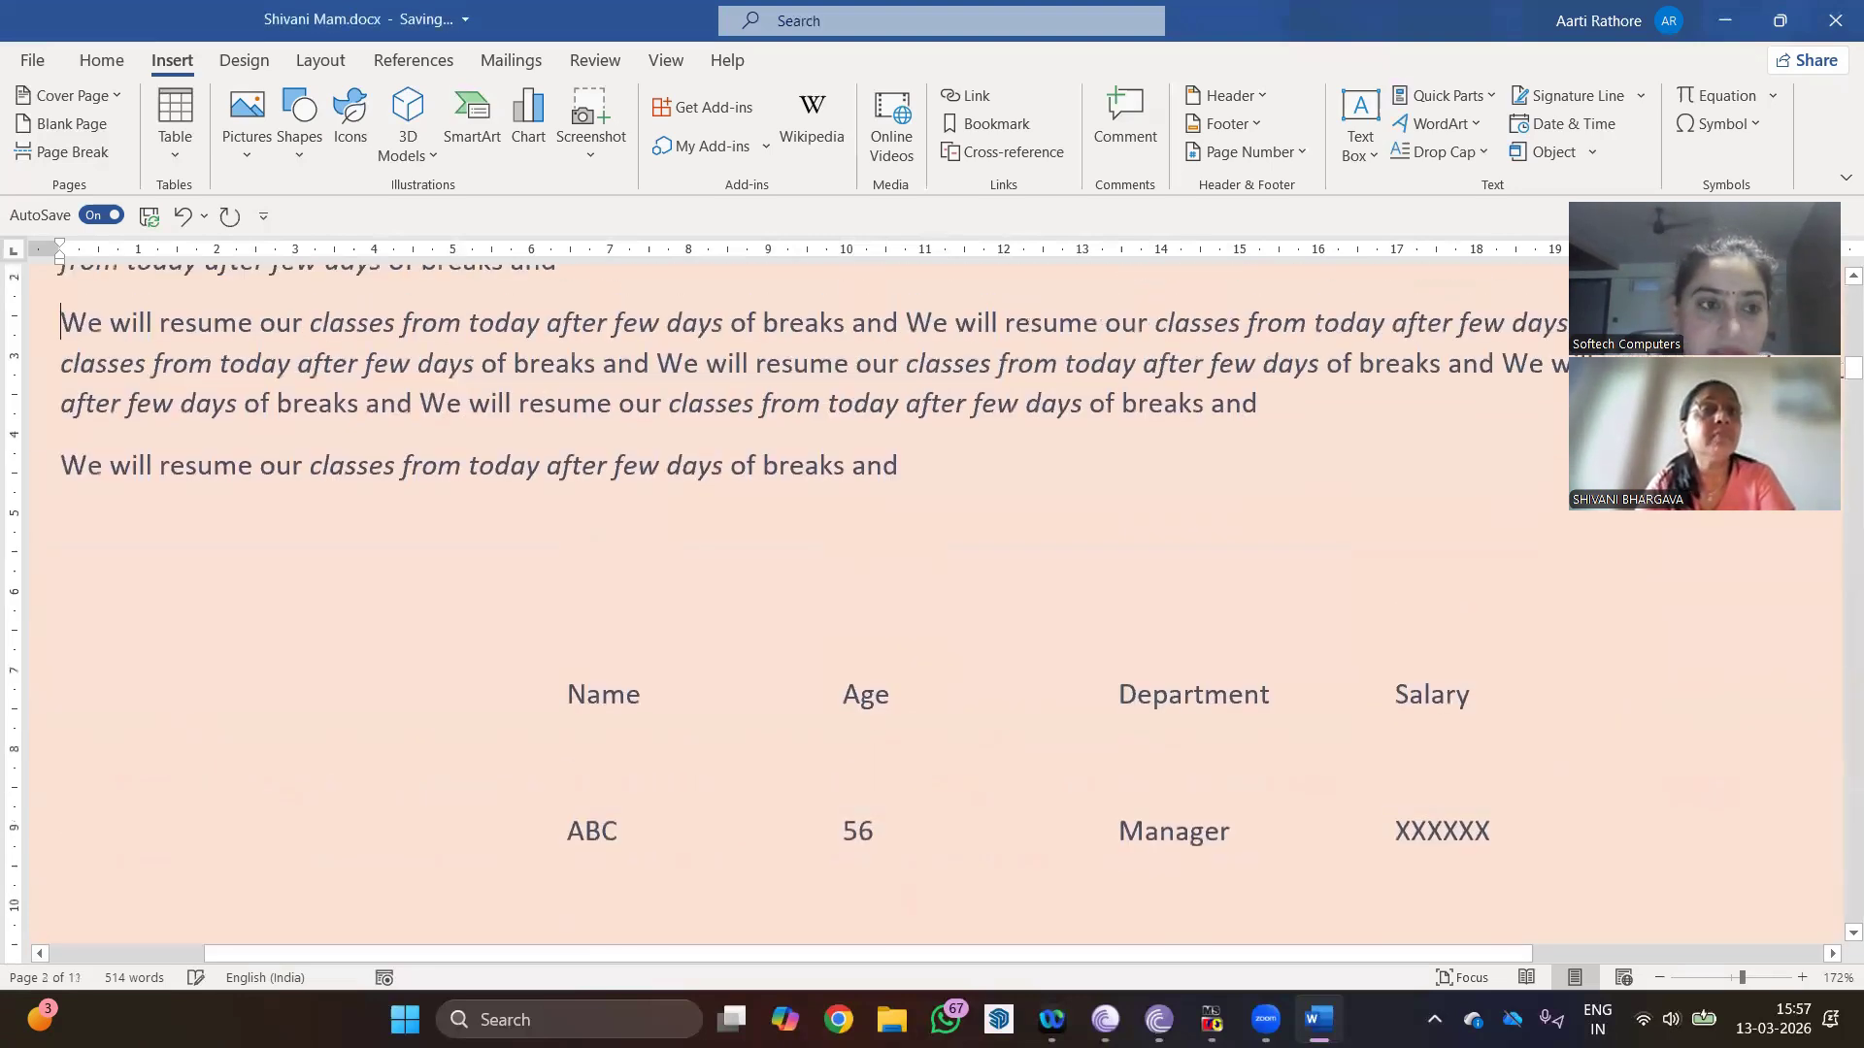
pyautogui.press('BackSpace')
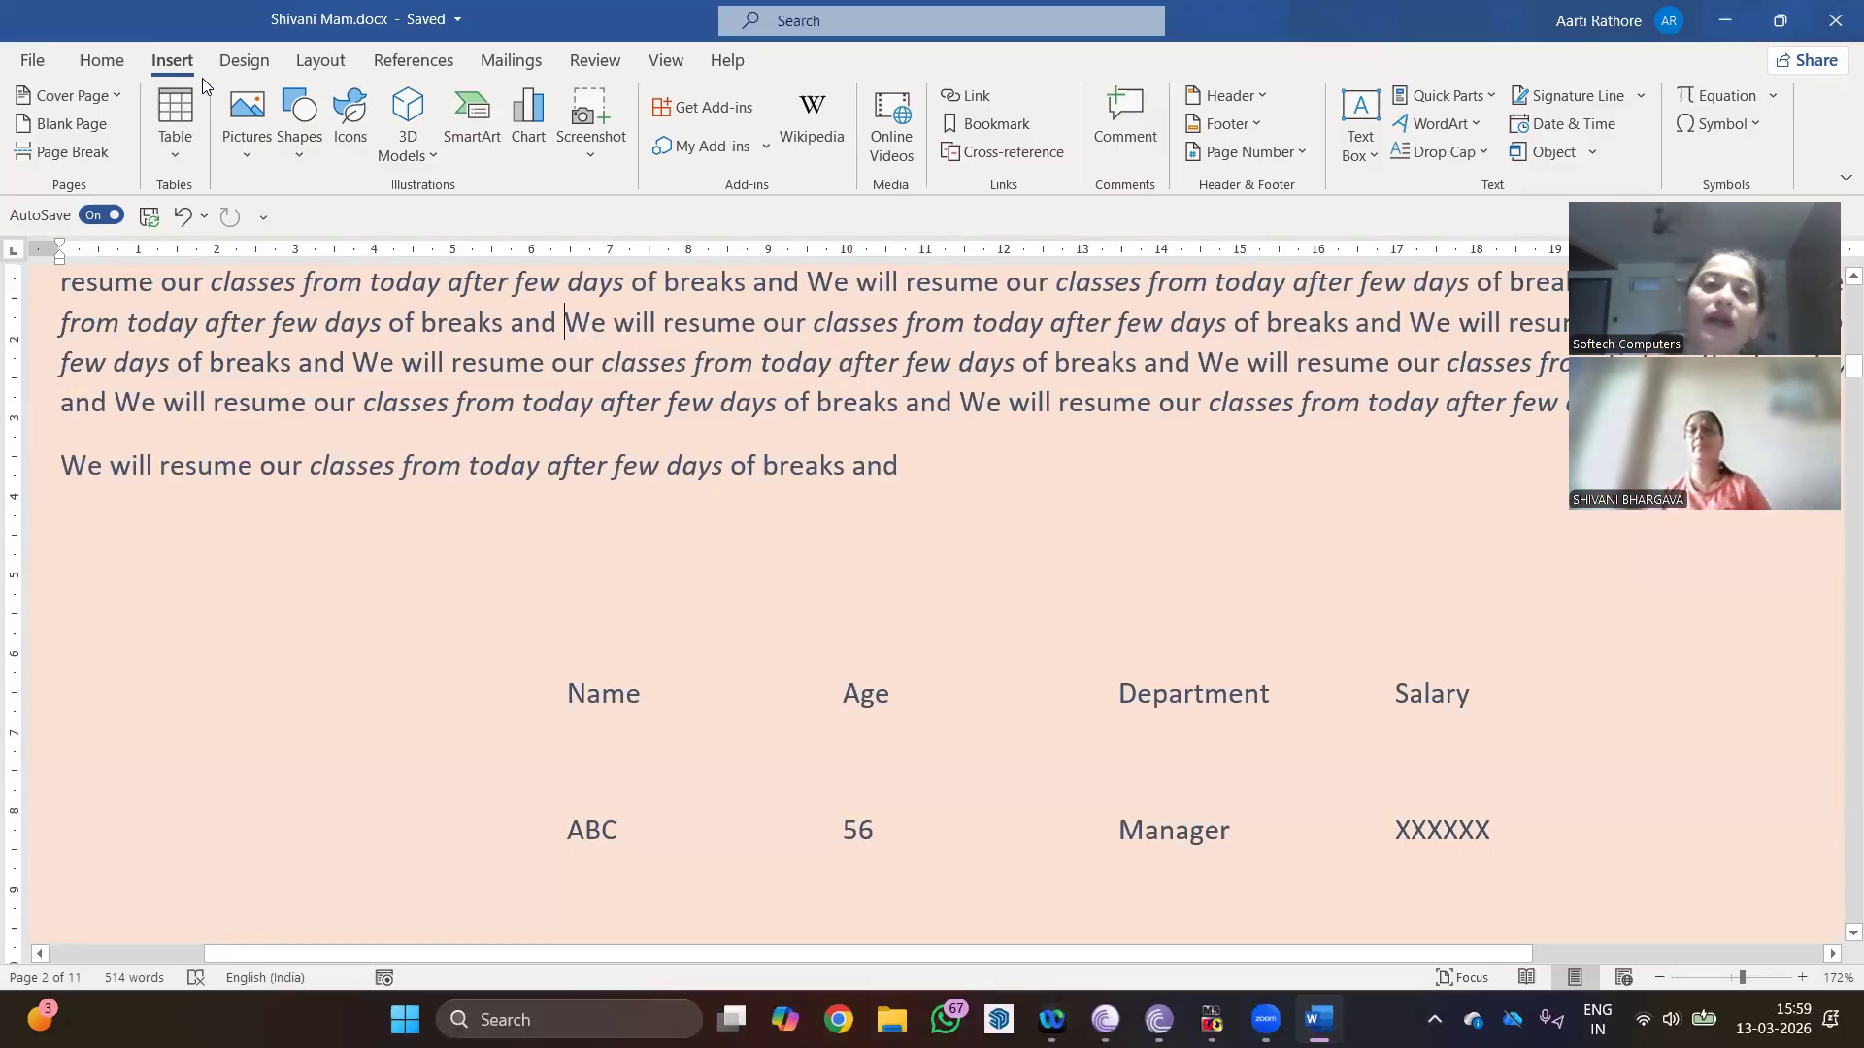
# Step: Show the document formatting and page background design options
pyautogui.click(239, 69)
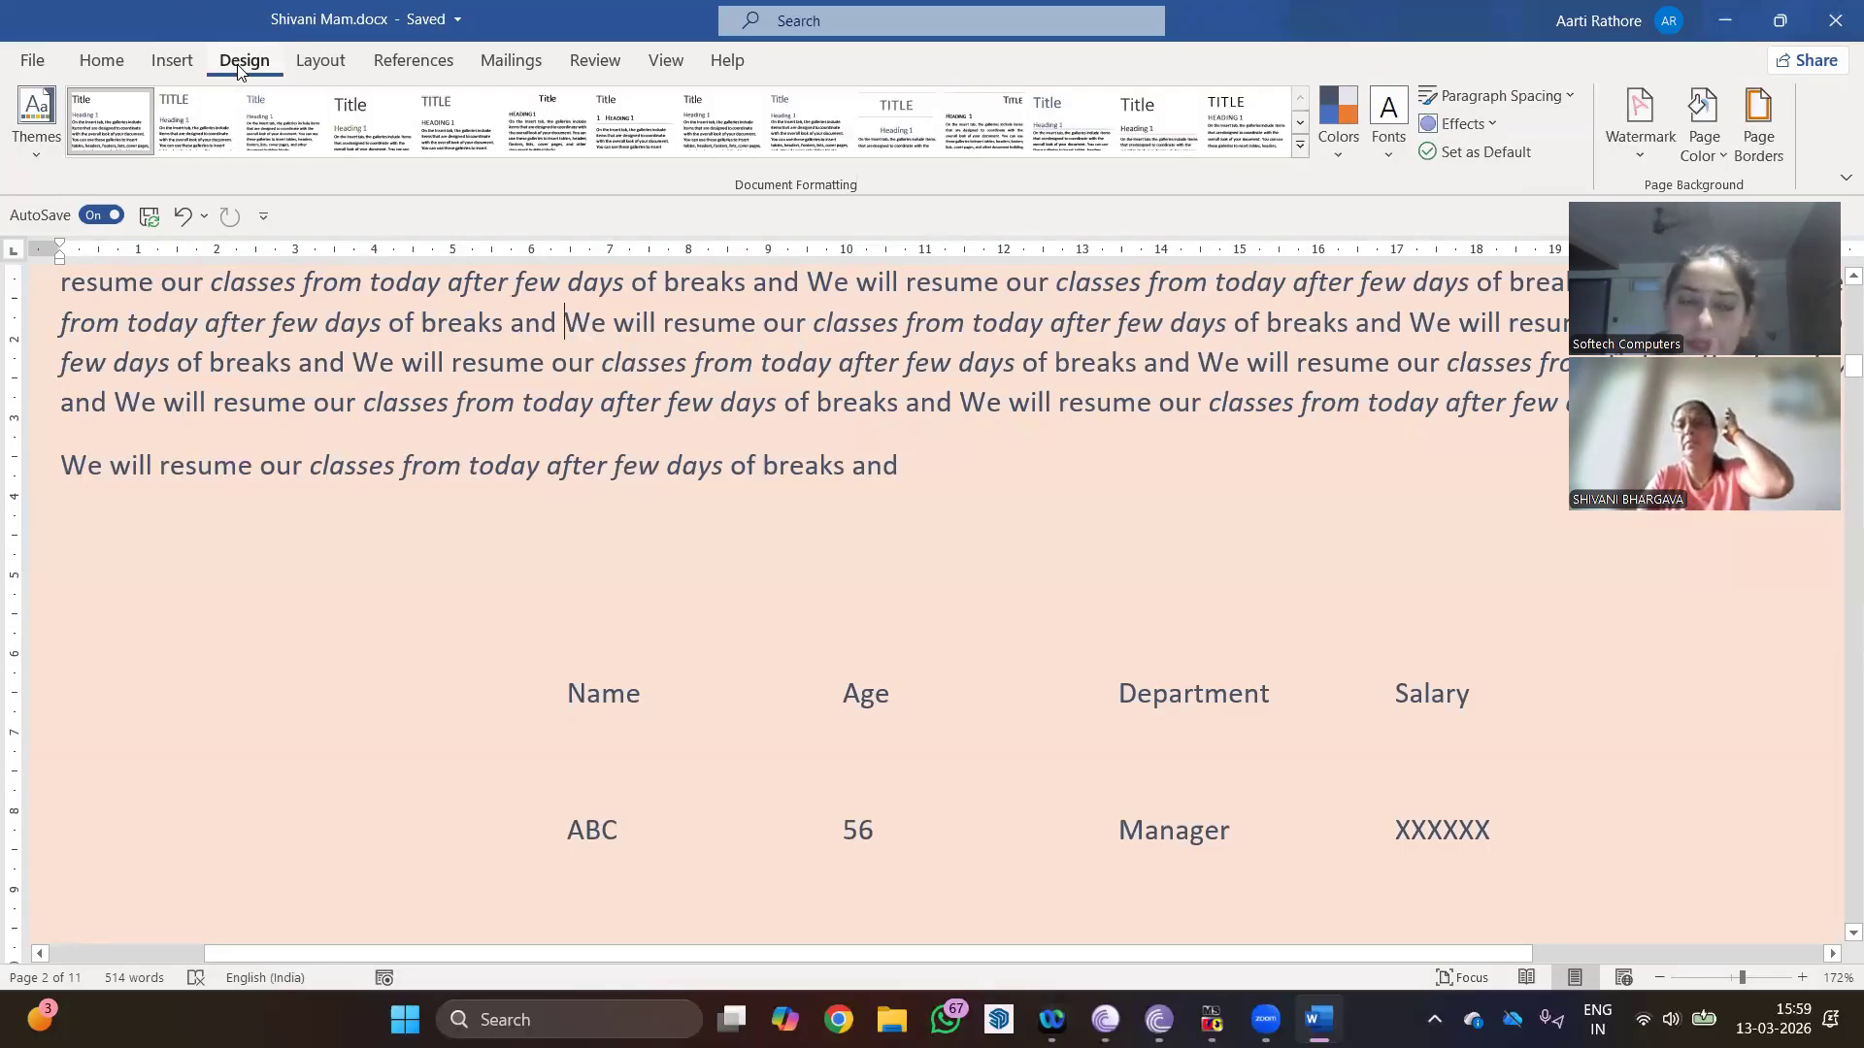